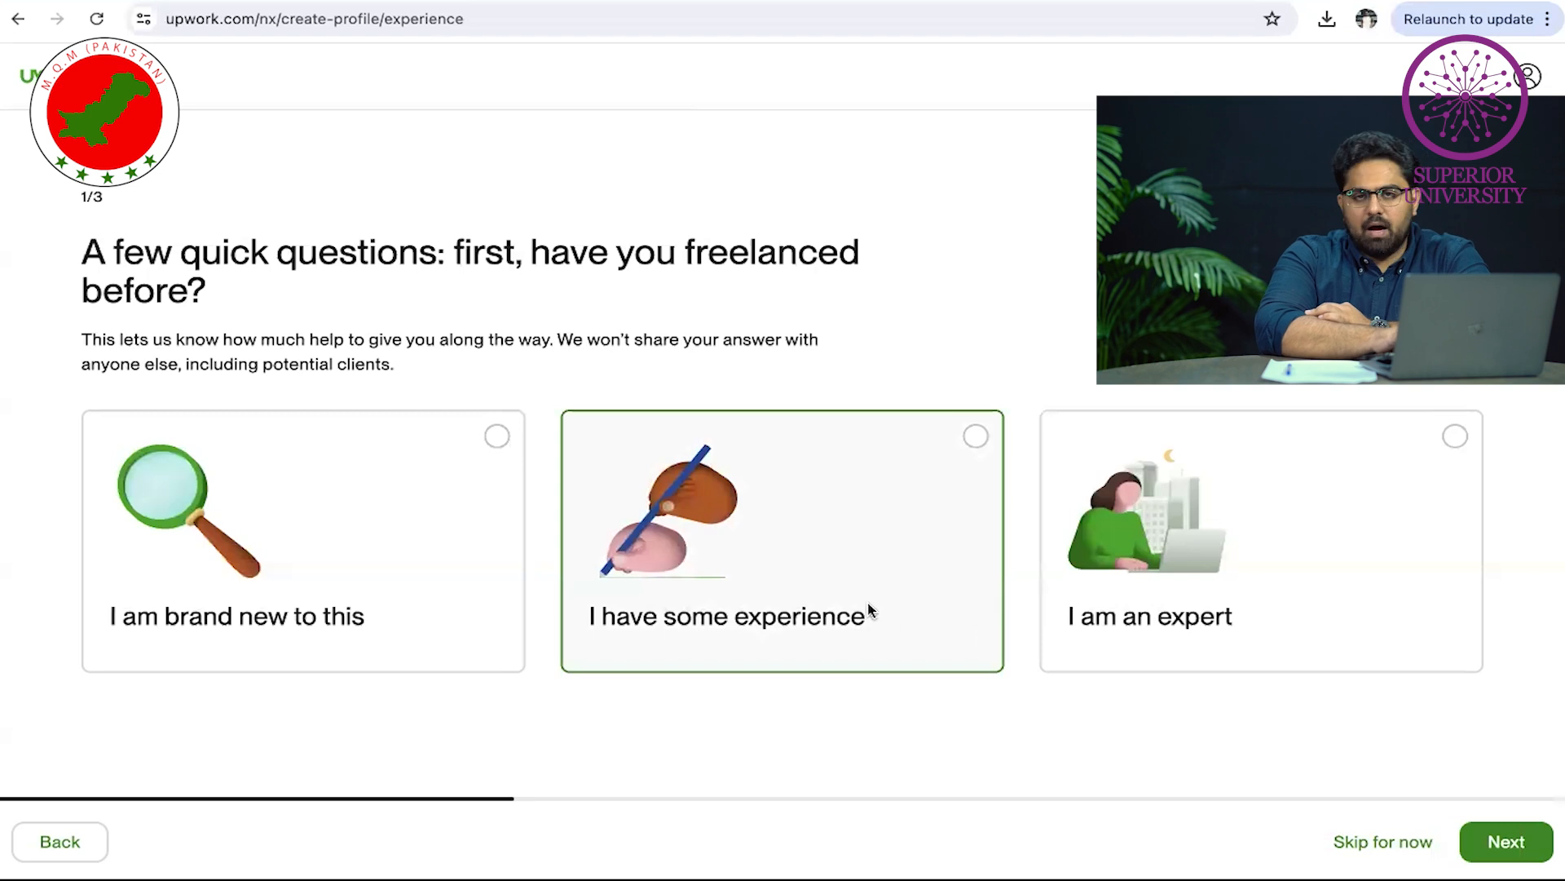
# Answer onboarding as brand new to freelancing, seeking main income, and open to contract-to-hire
pyautogui.click(333, 624)
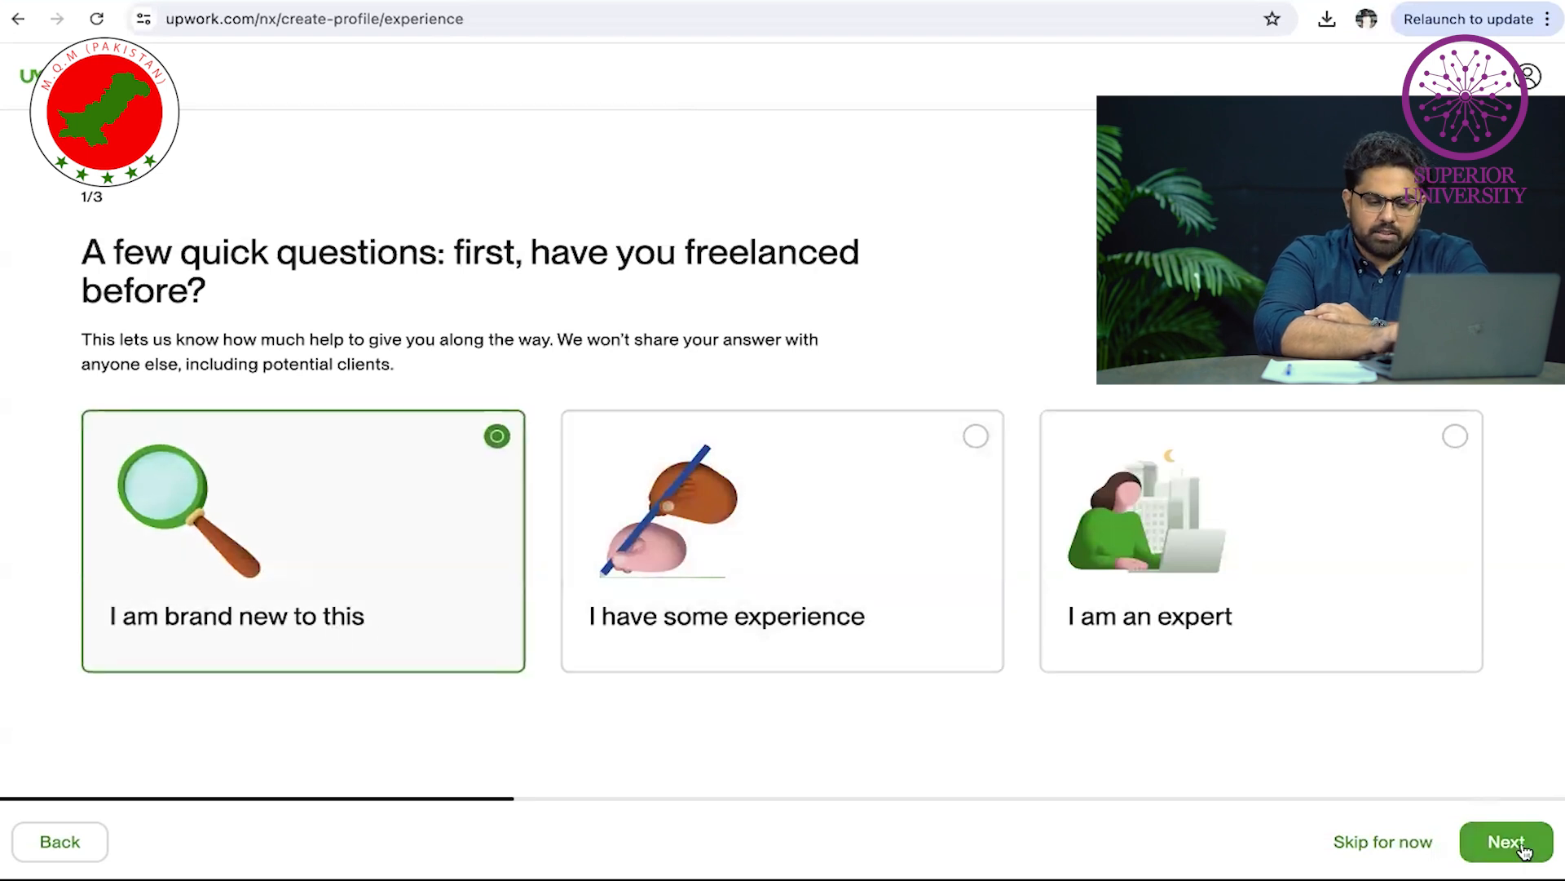
pyautogui.click(1497, 842)
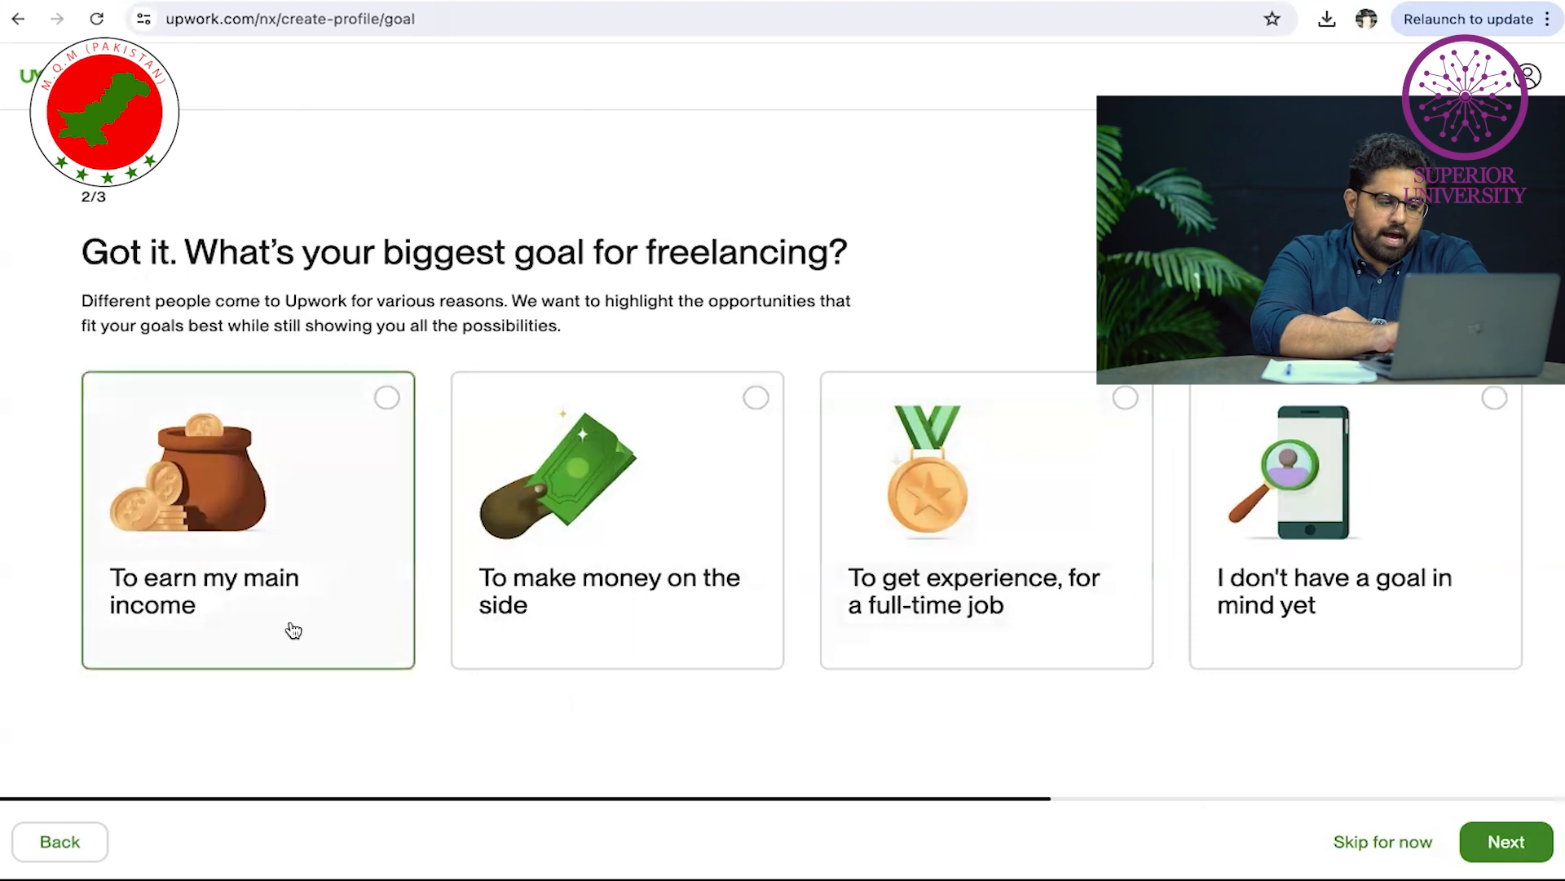
pyautogui.click(1507, 842)
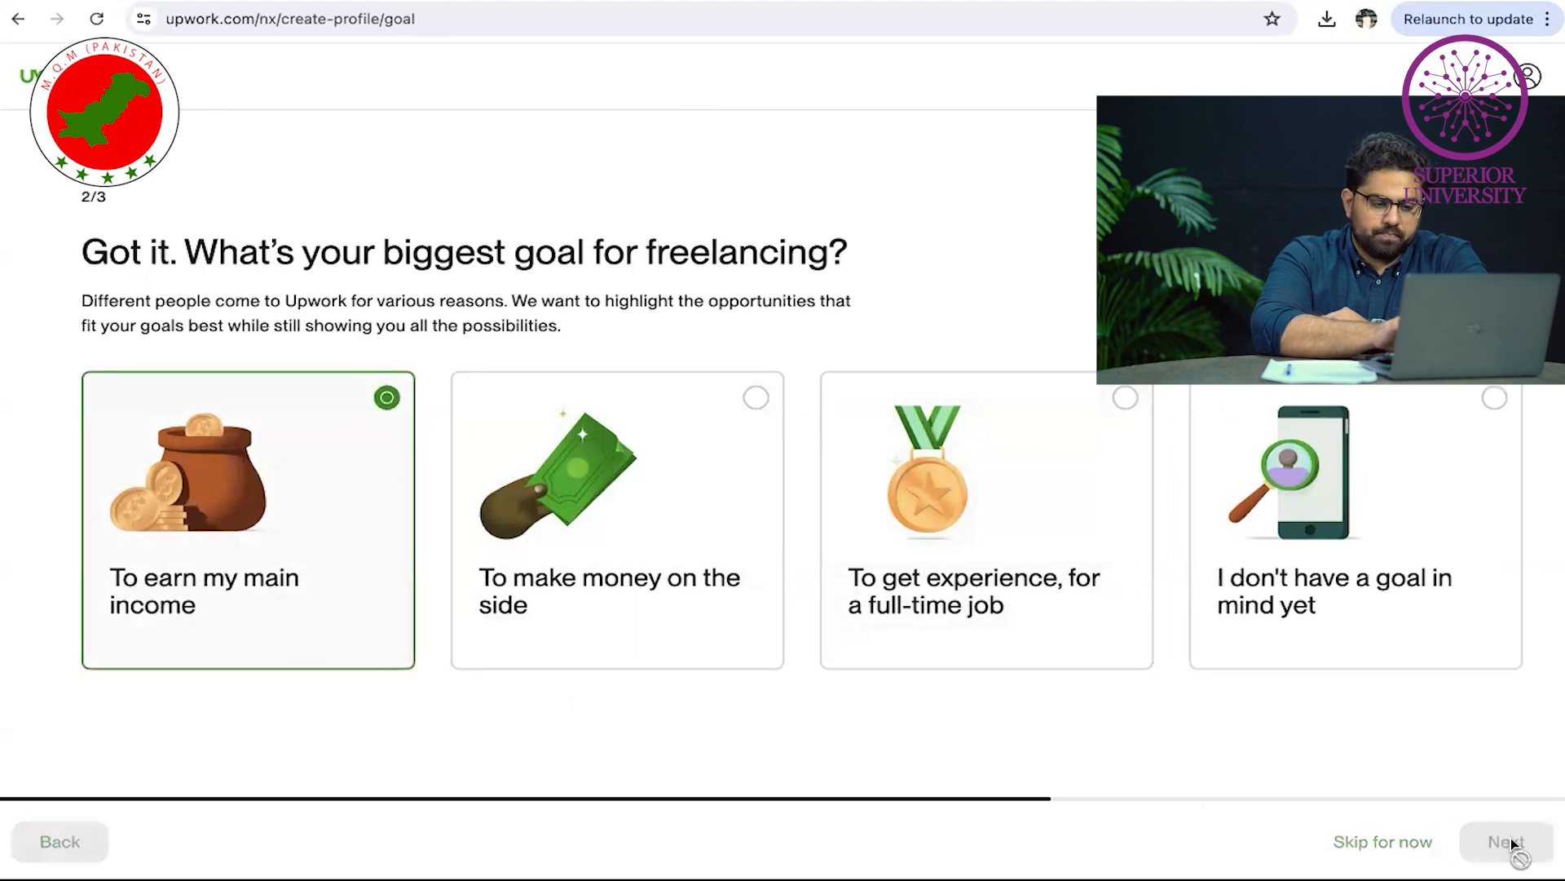
pyautogui.scroll(-1, 589, 552)
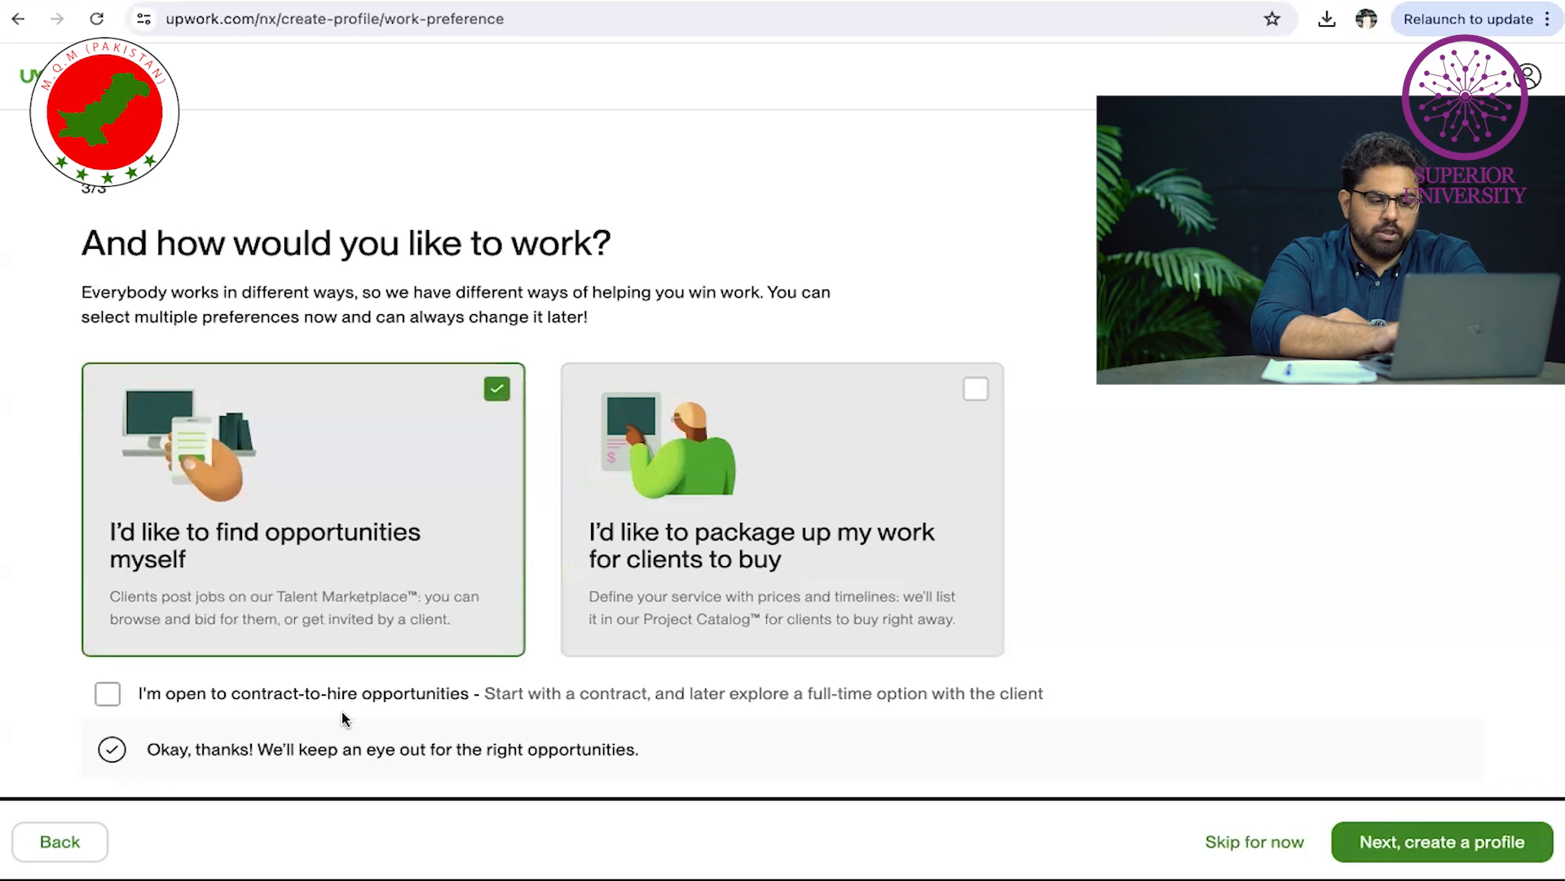
pyautogui.click(274, 697)
pyautogui.click(1523, 845)
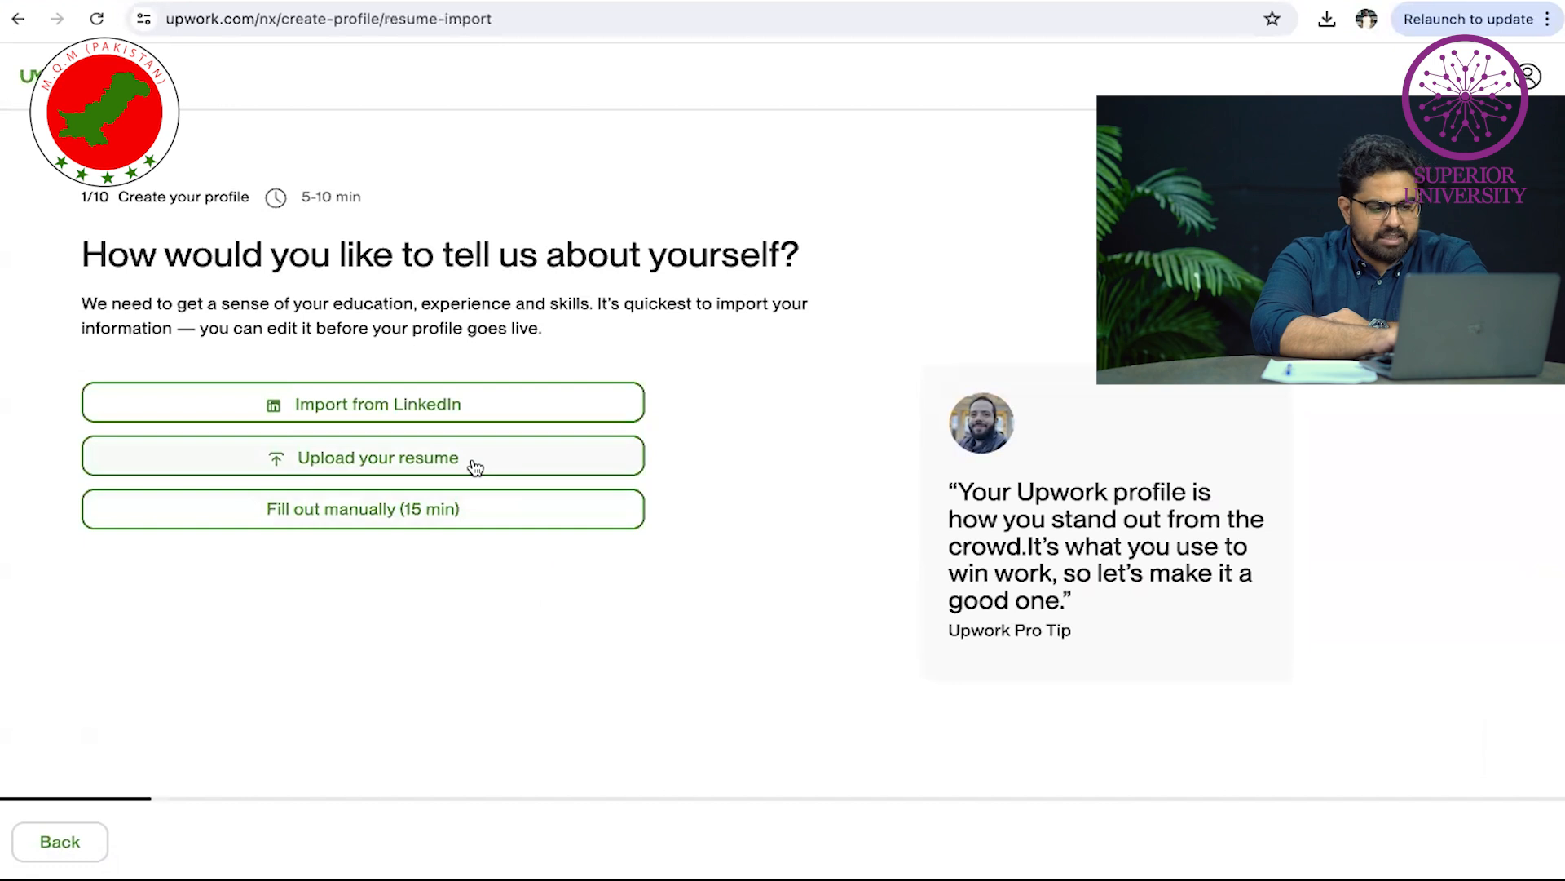
# Search Chrome for a sample resume and download the resume-sample.pdf file
pyautogui.hotkey('ctrl', 't')
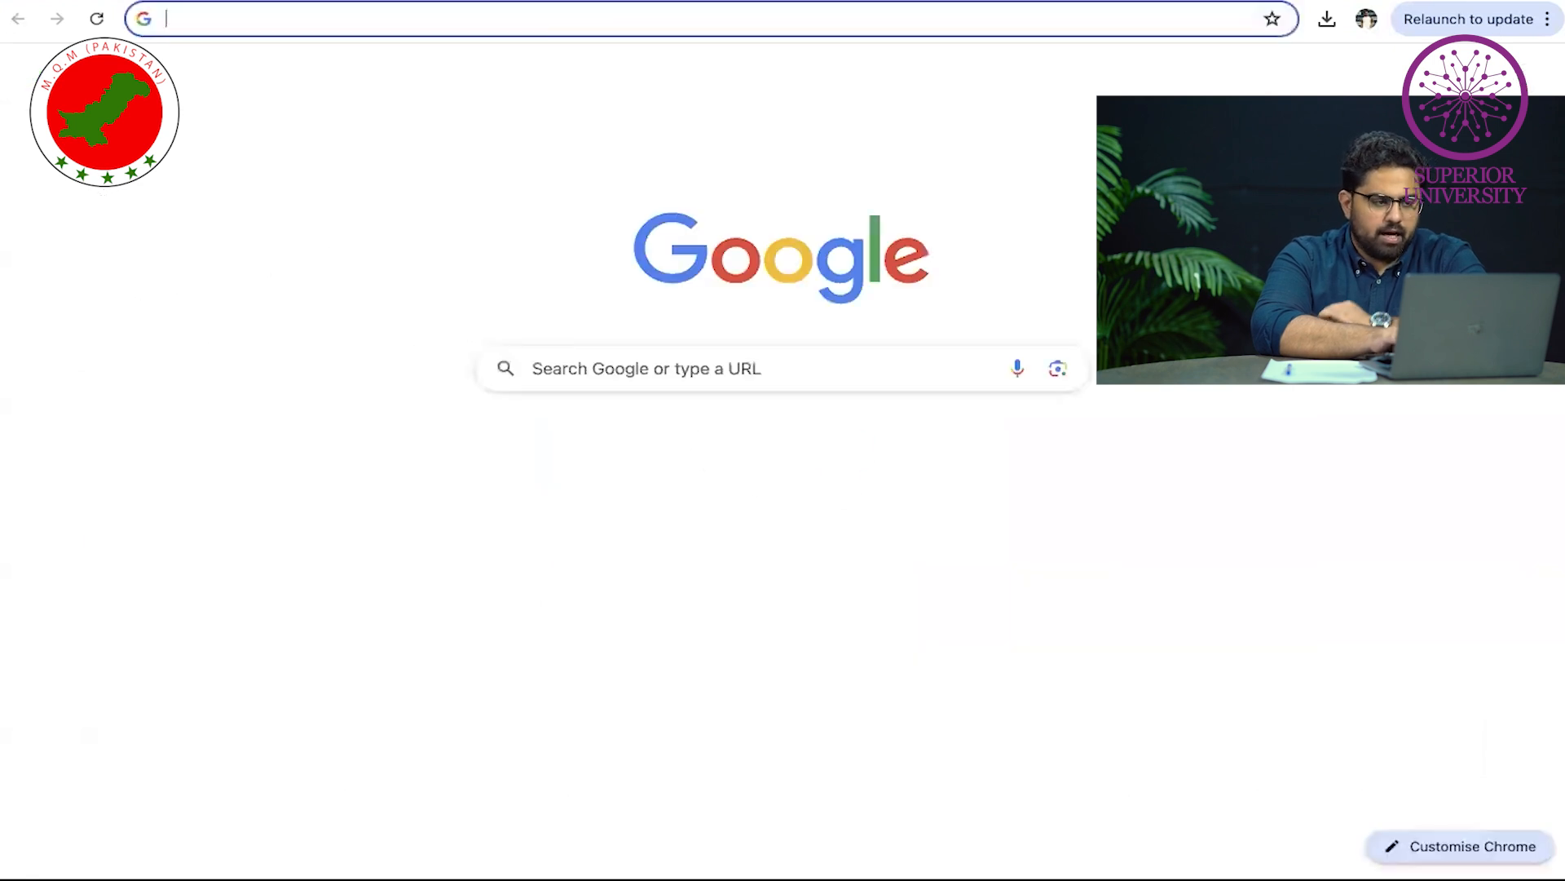
pyautogui.write('samolke')
pyautogui.press('BackSpace')
pyautogui.press('BackSpace')
pyautogui.write('eo')
pyautogui.press('BackSpace')
pyautogui.press('BackSpace')
pyautogui.press('BackSpace')
pyautogui.press('BackSpace')
pyautogui.write('ple.pdf')
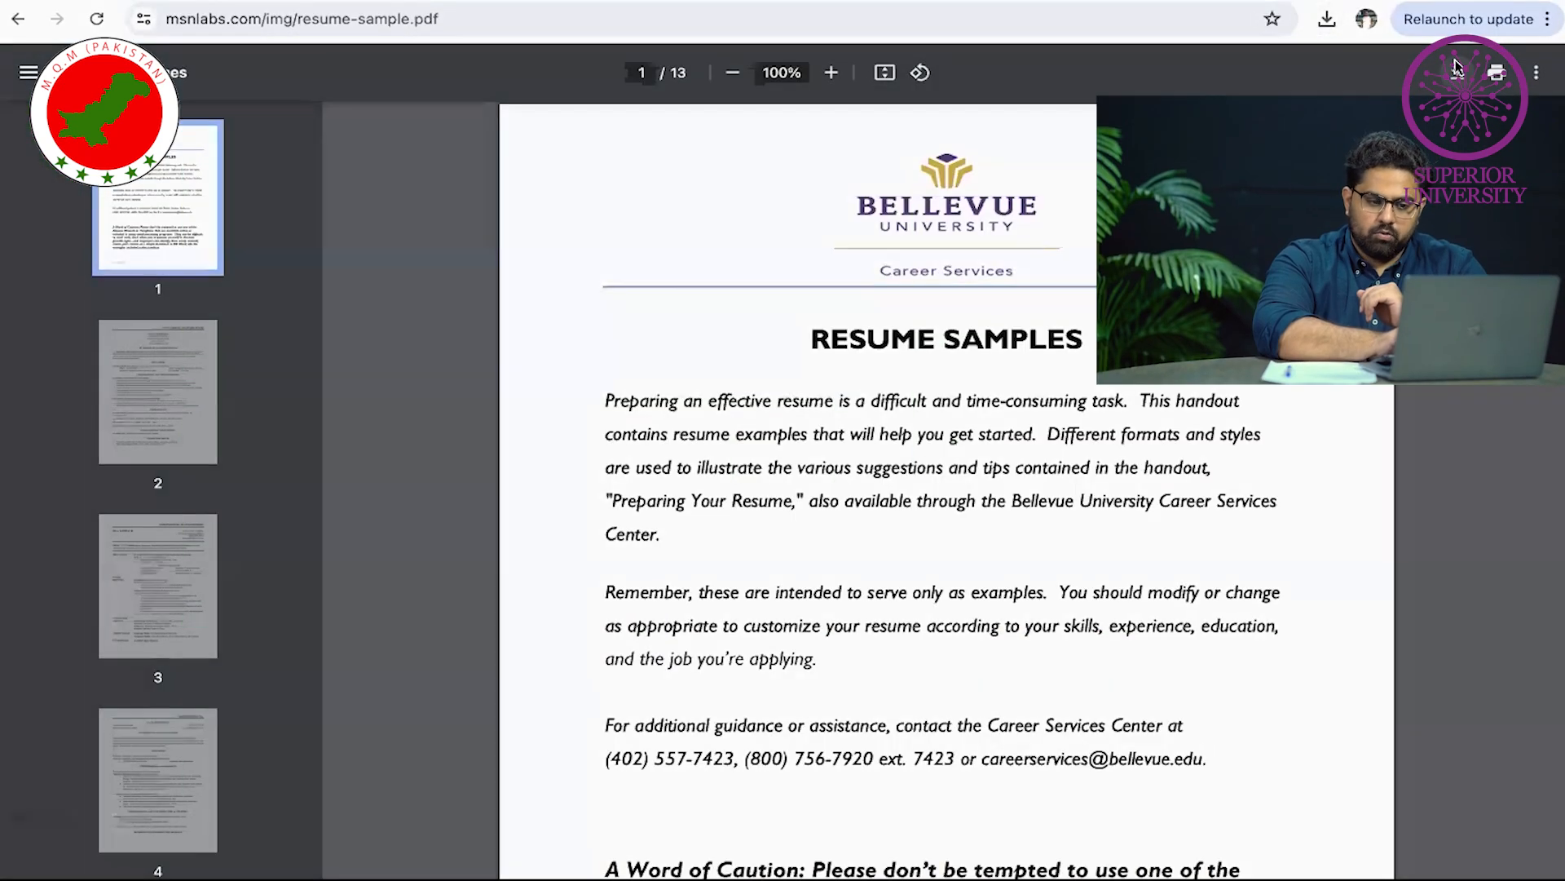
pyautogui.click(1457, 68)
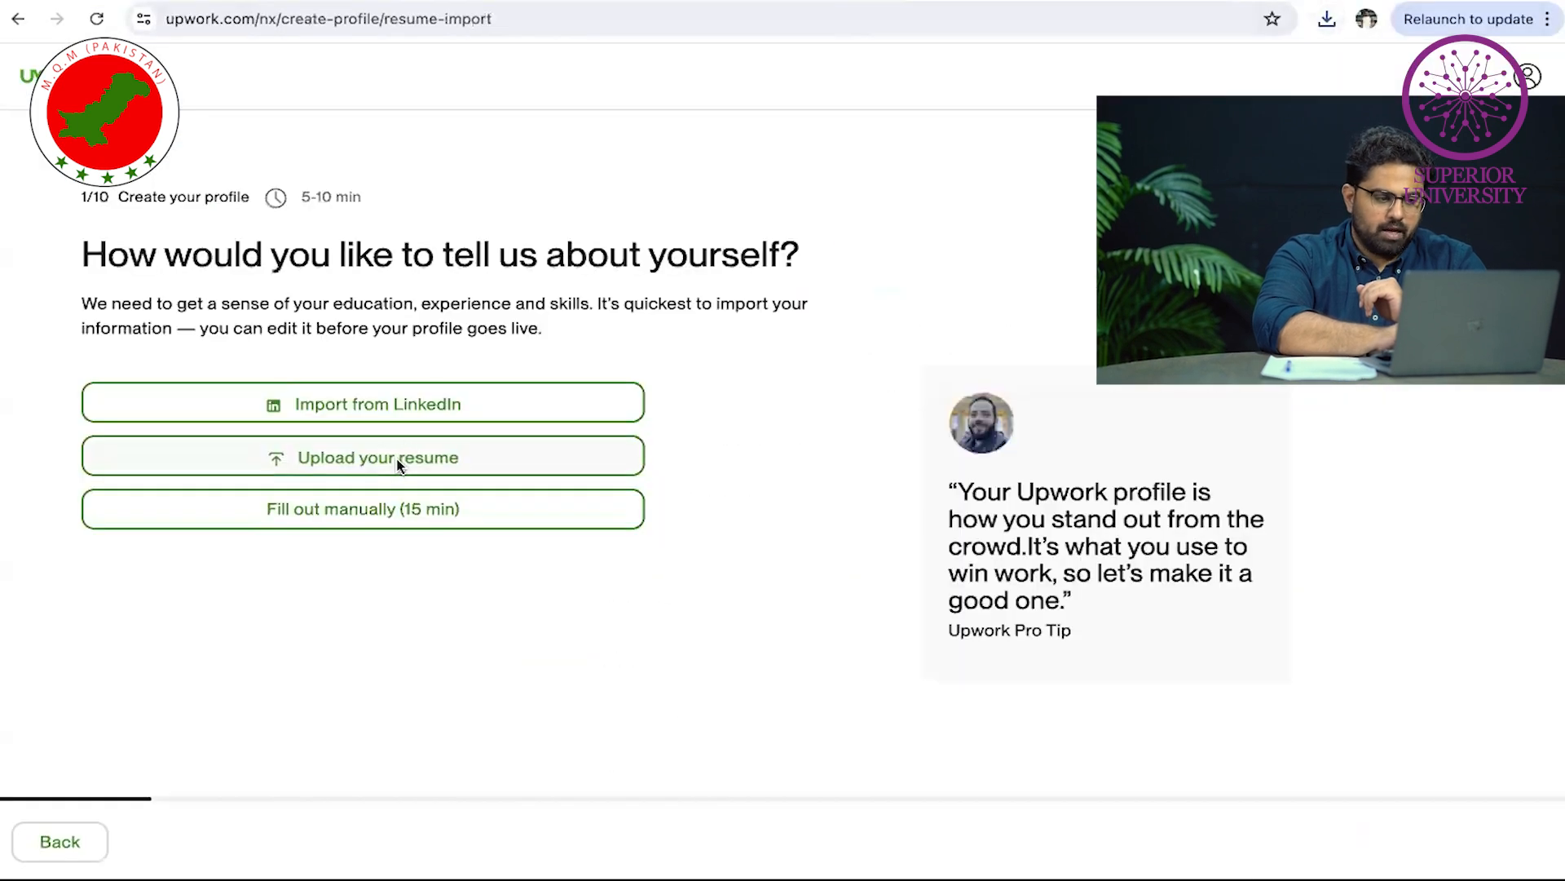
# Upload the downloaded resume-sample.pdf as the profile résumé
pyautogui.click(399, 460)
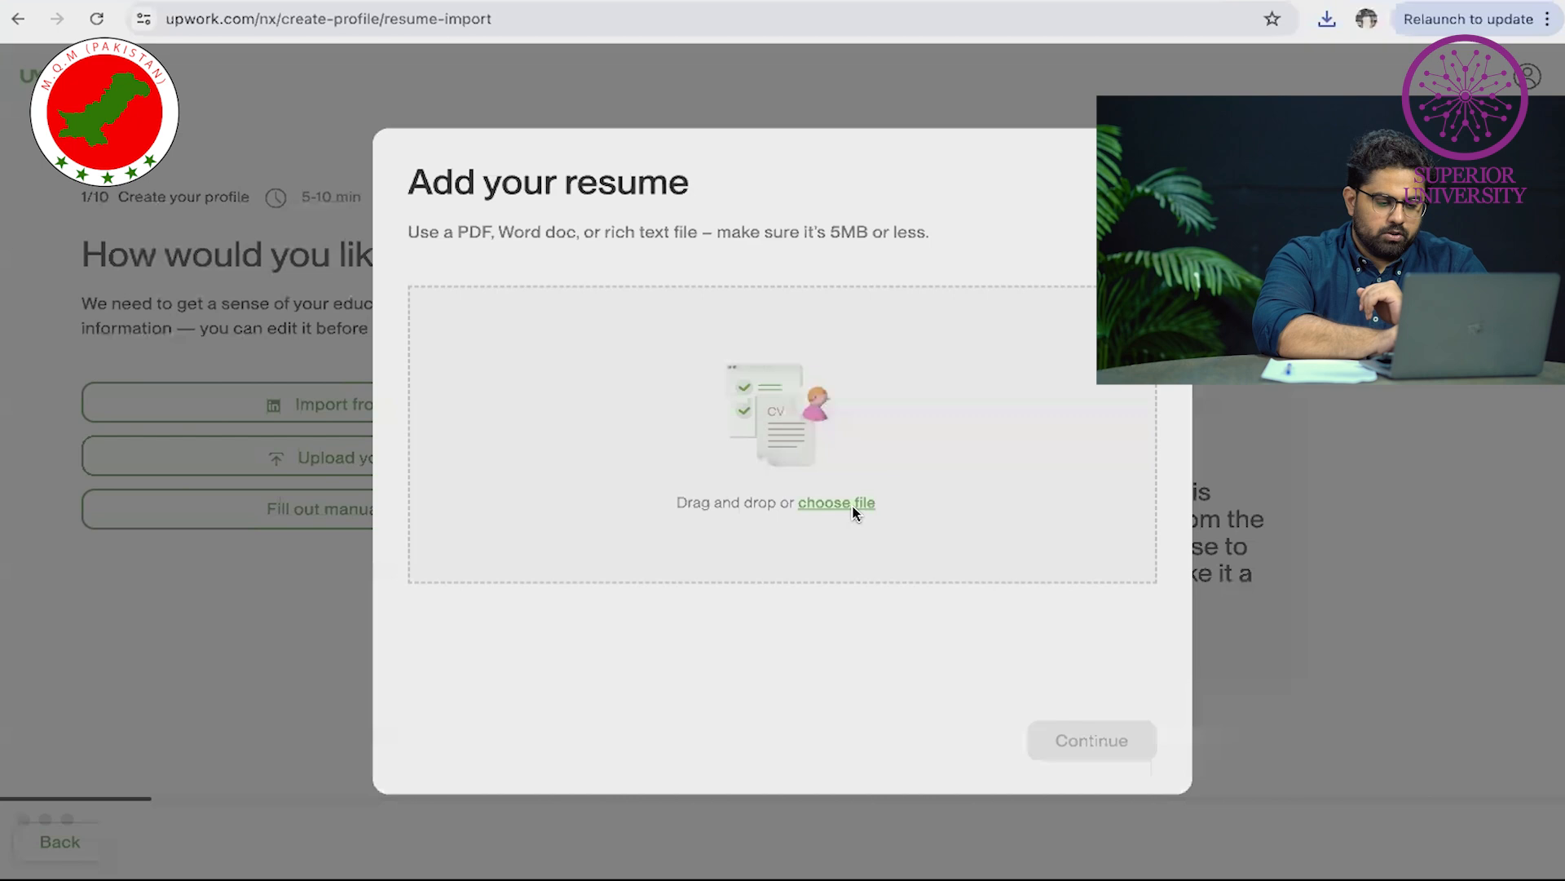
pyautogui.click(854, 511)
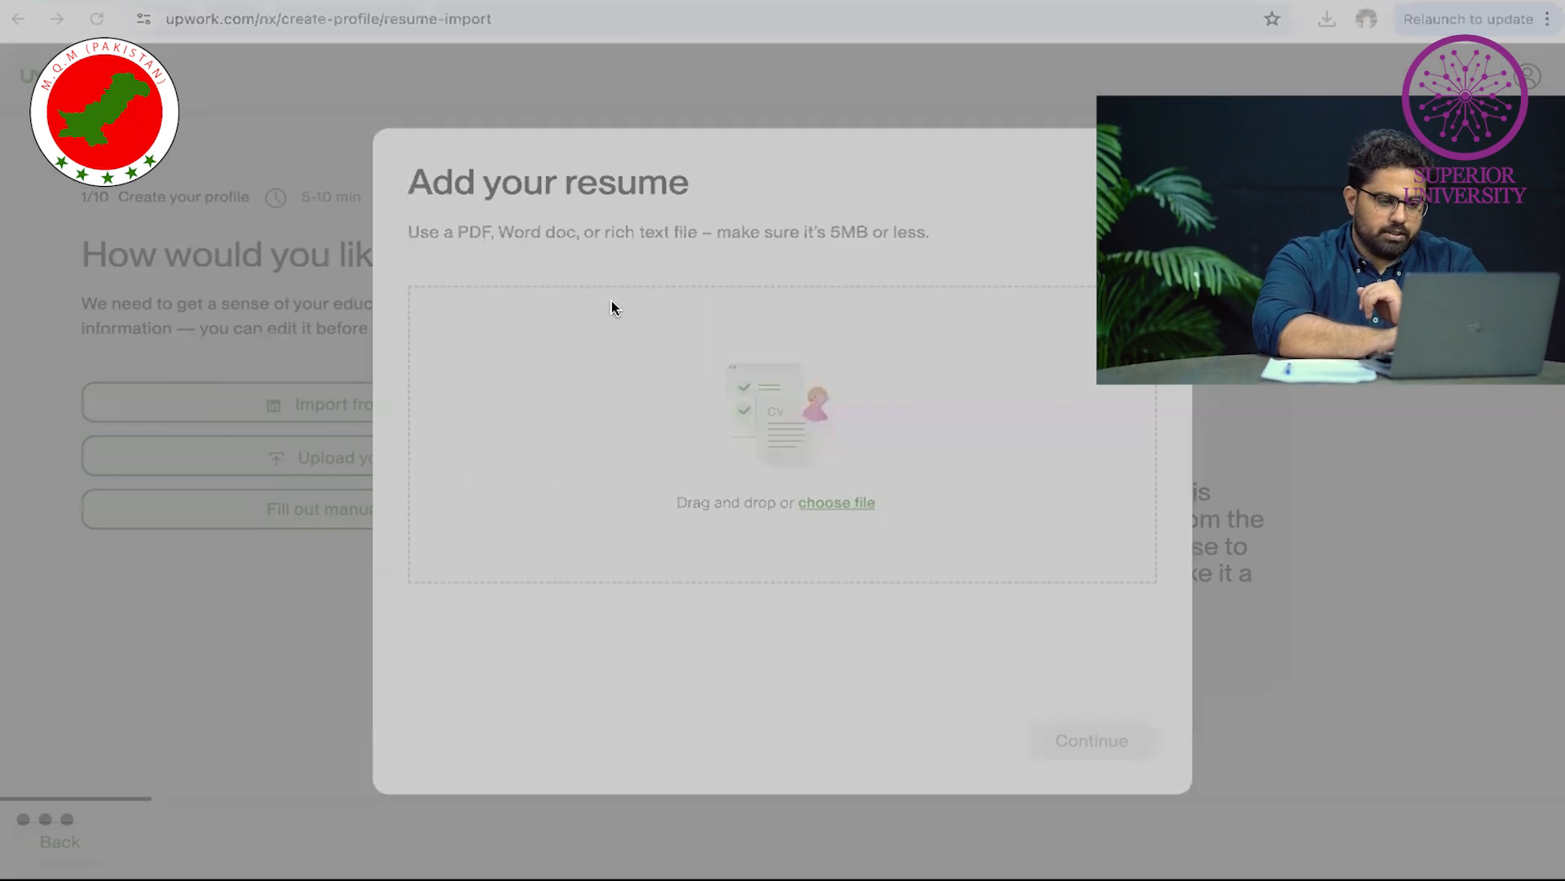
pyautogui.click(1125, 622)
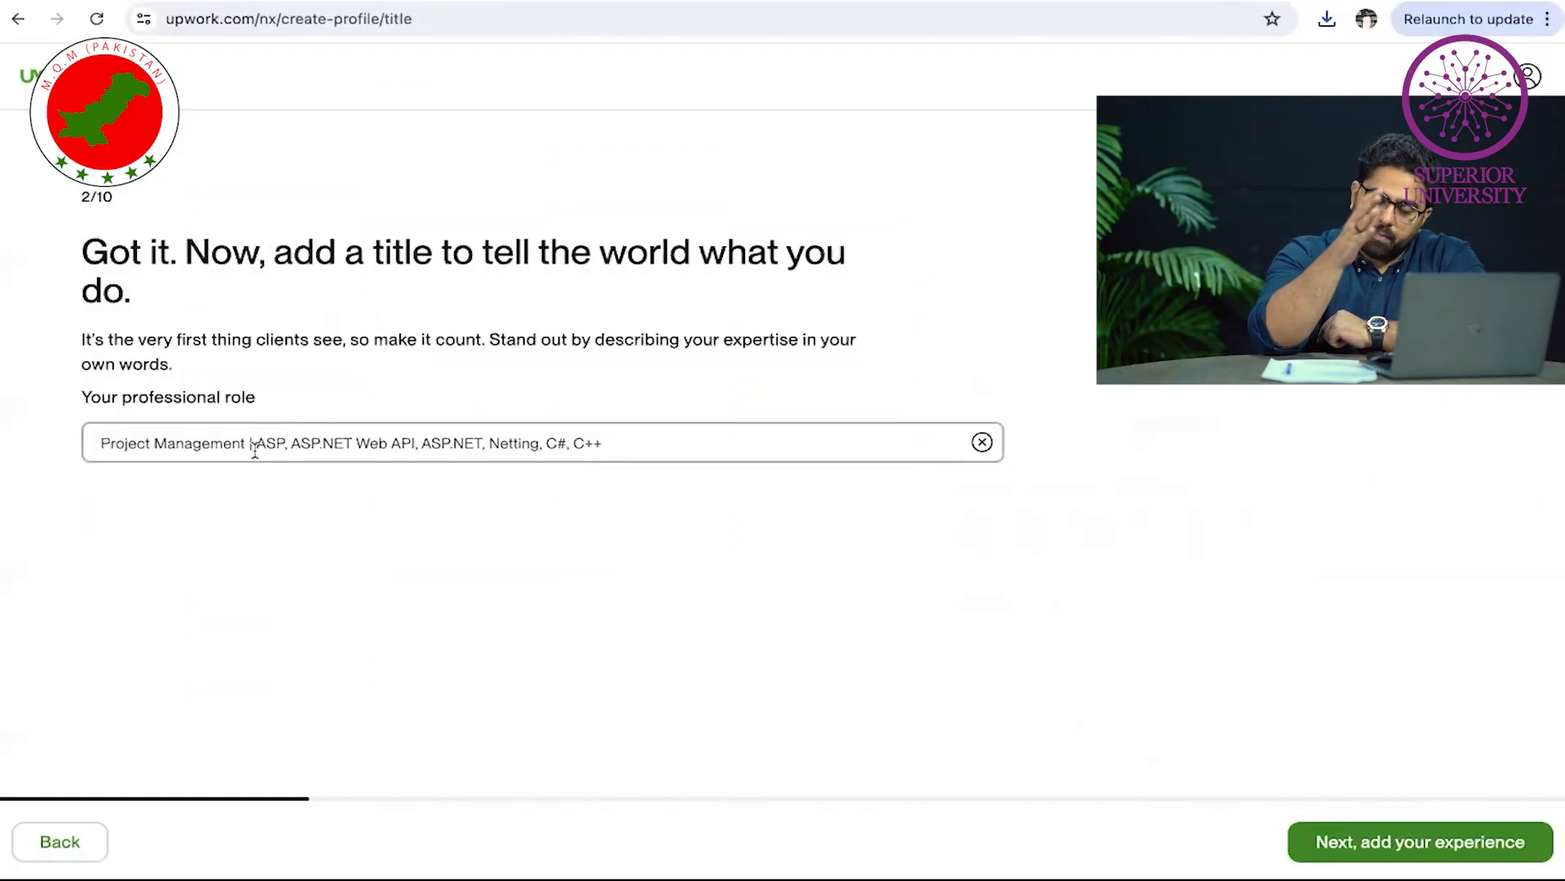
# Clear the imported role title and retype it as 'Professional Video Editor'
pyautogui.write('| v')
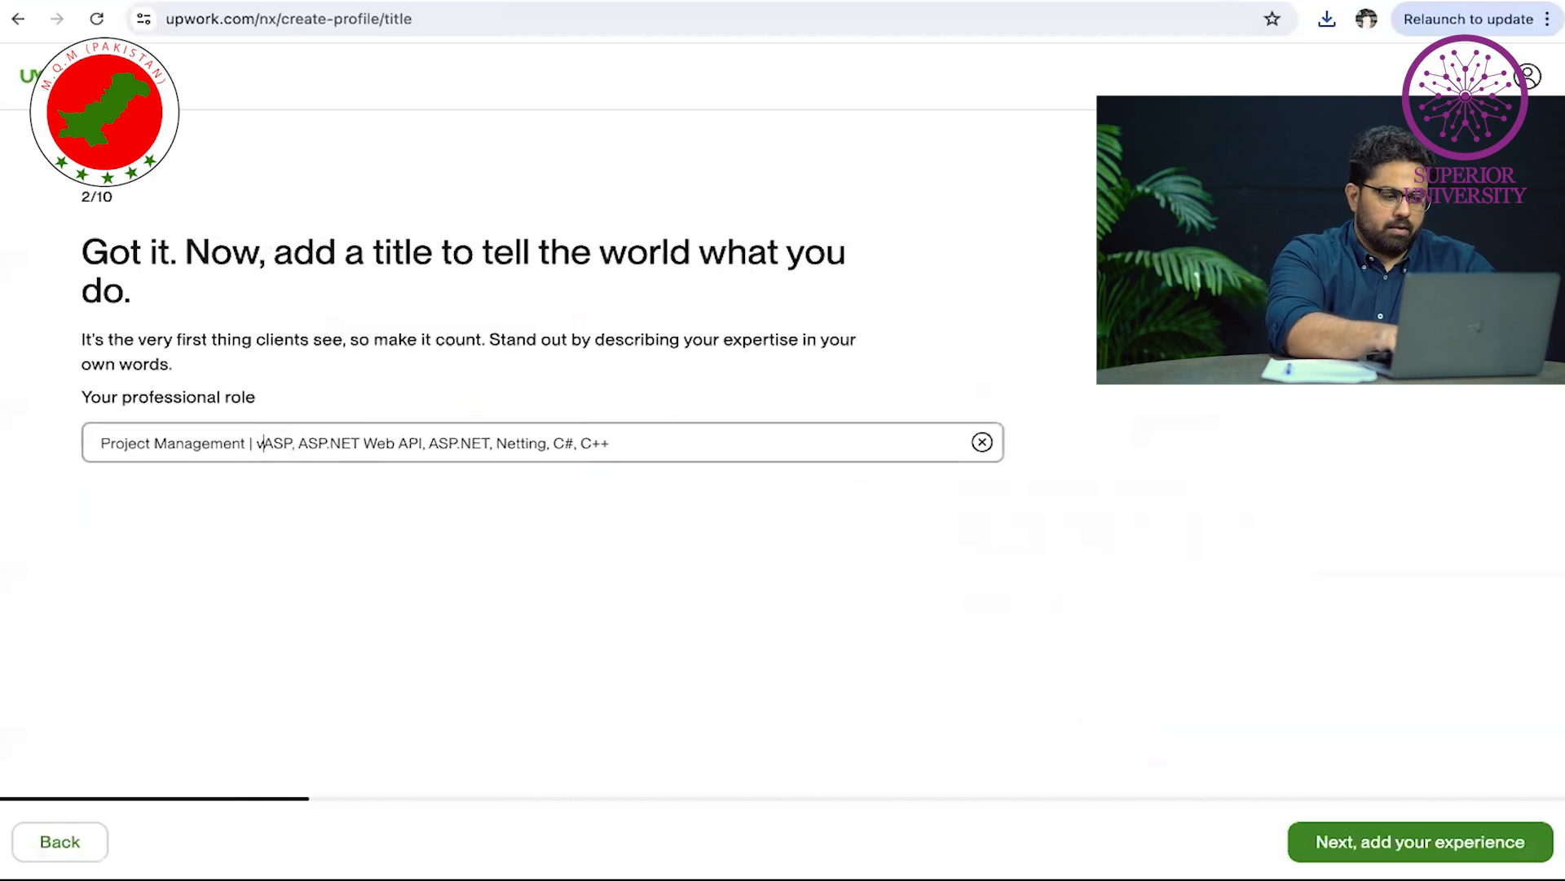
pyautogui.press('BackSpace')
pyautogui.press('BackSpace')
pyautogui.press('BackSpace')
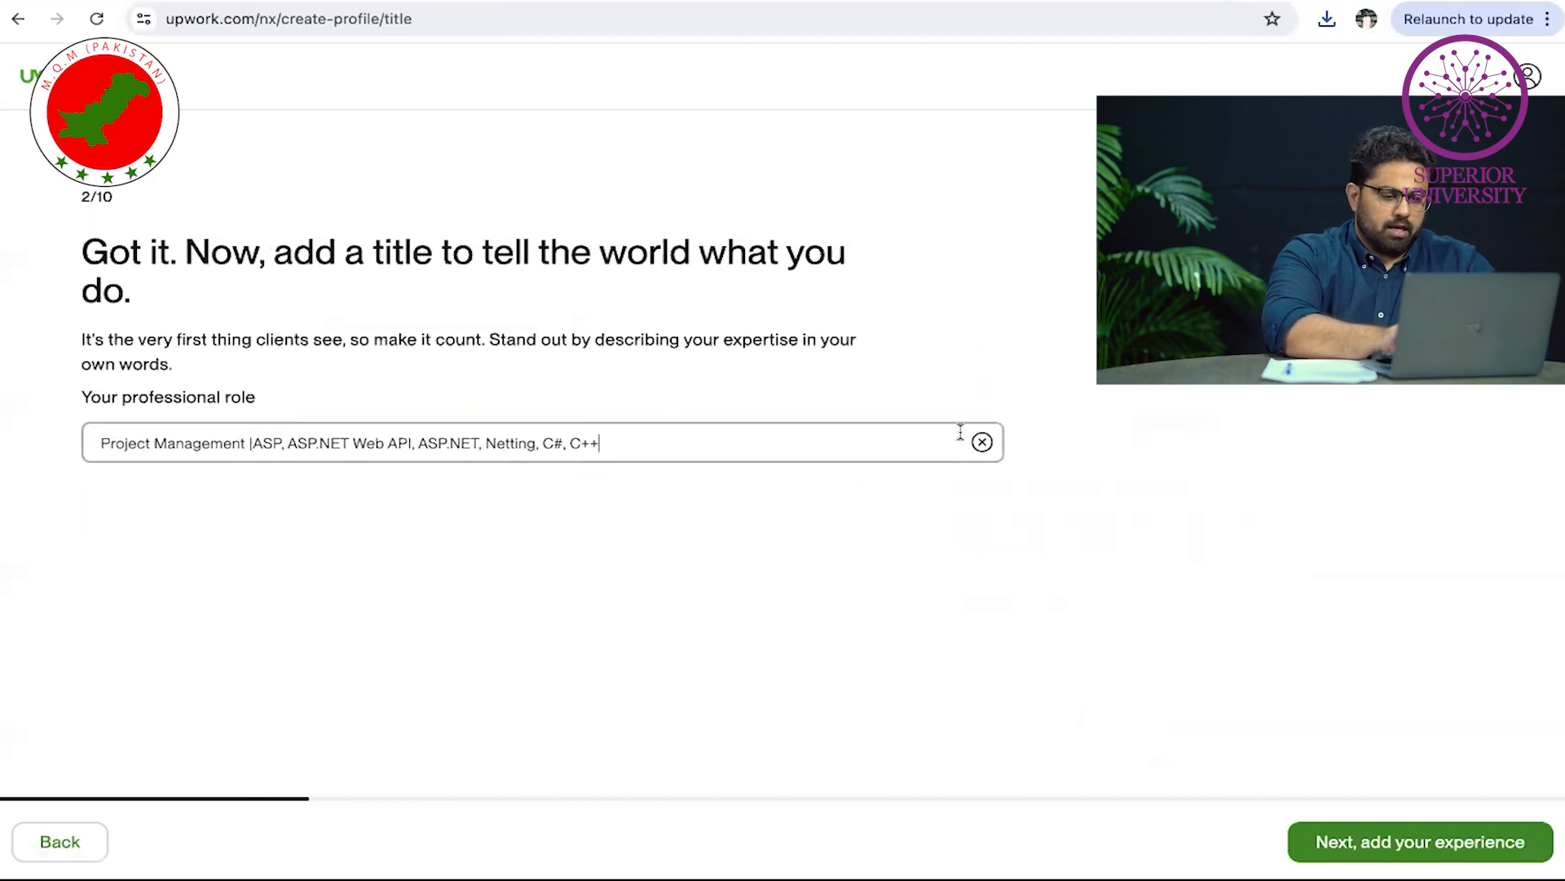
pyautogui.click(982, 444)
pyautogui.write('v')
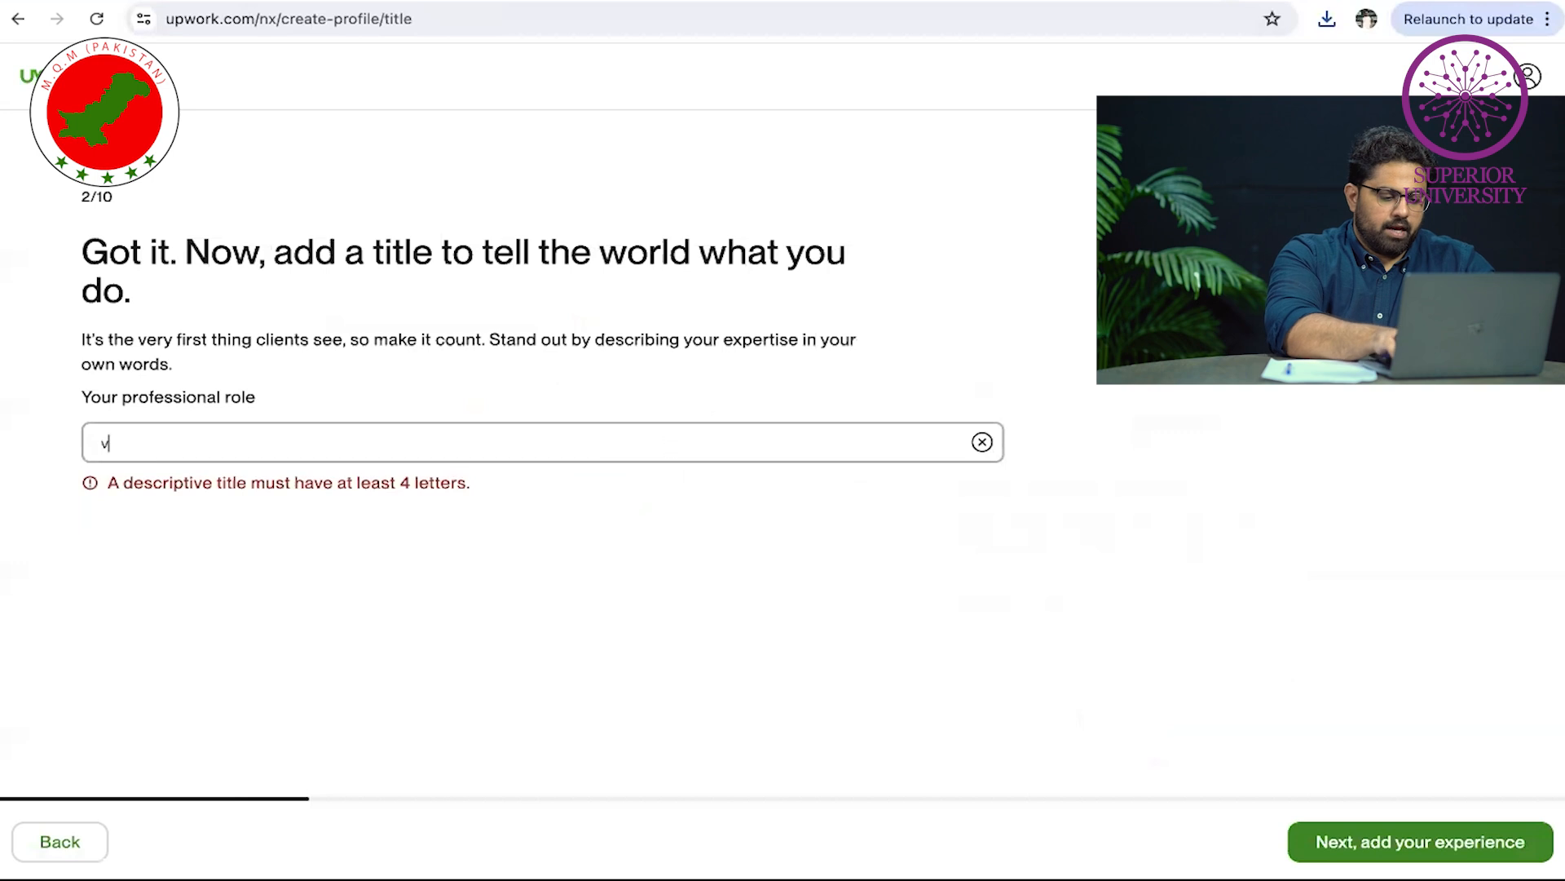
pyautogui.write('idVideo Editing')
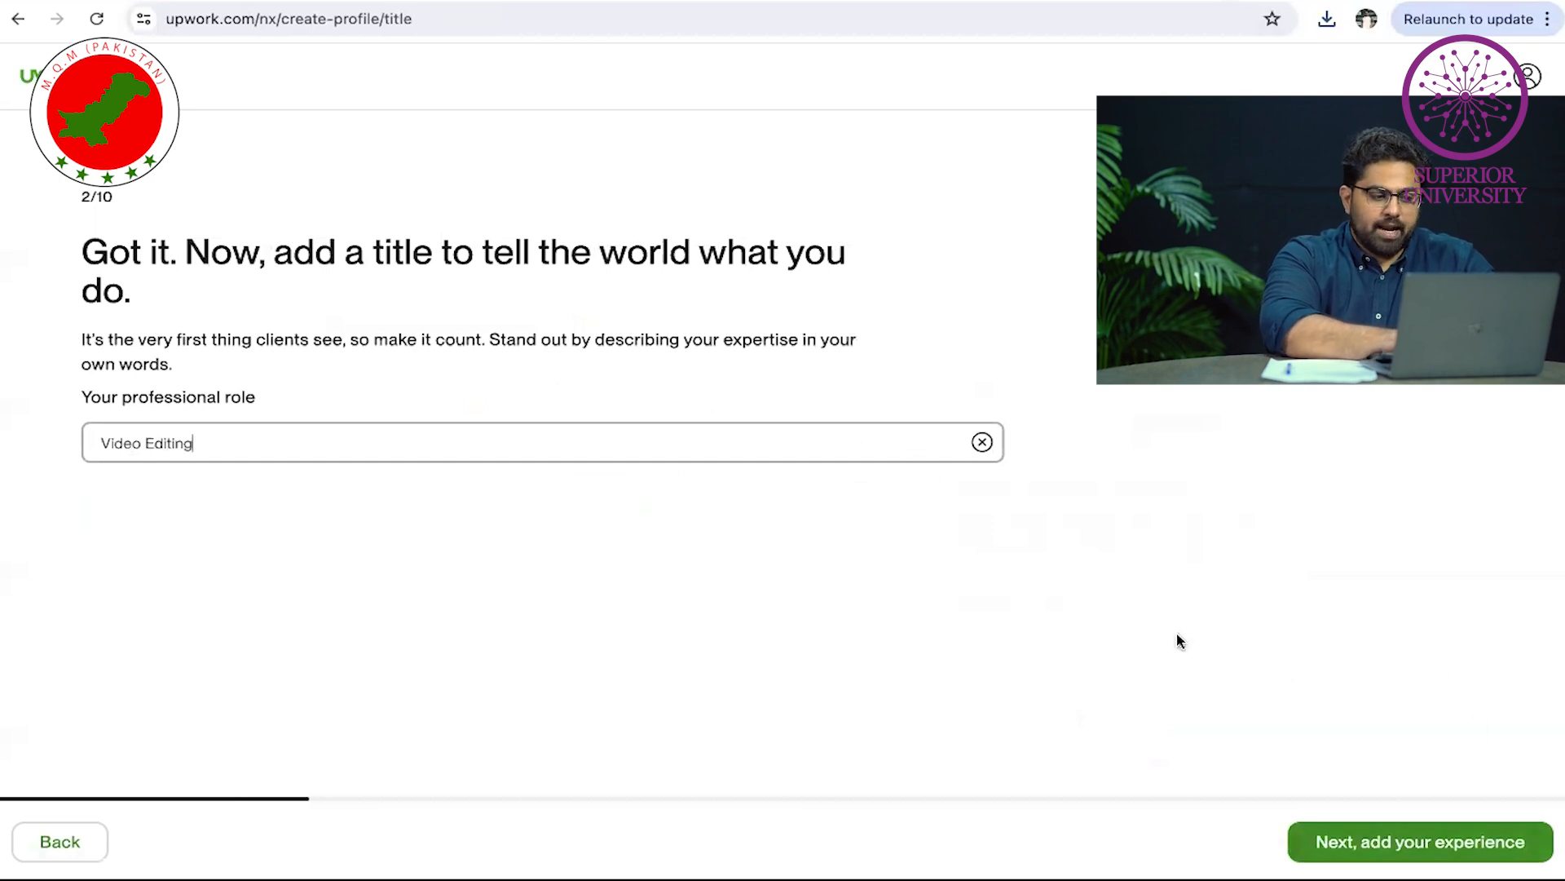
pyautogui.click(294, 432)
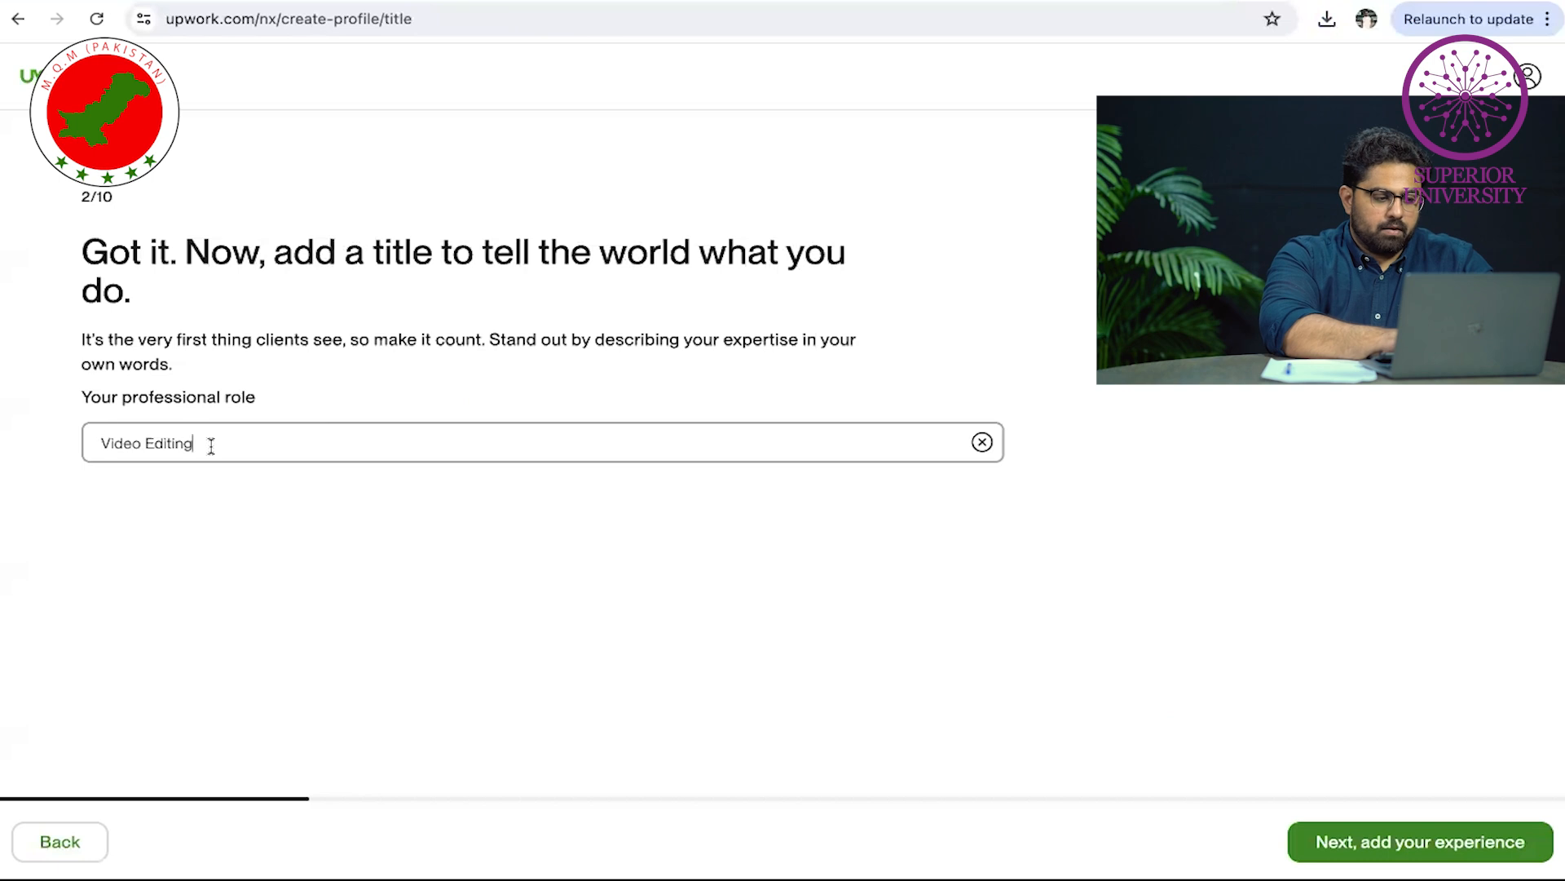
pyautogui.hotkey('ctrl', 'a')
pyautogui.write('Pro')
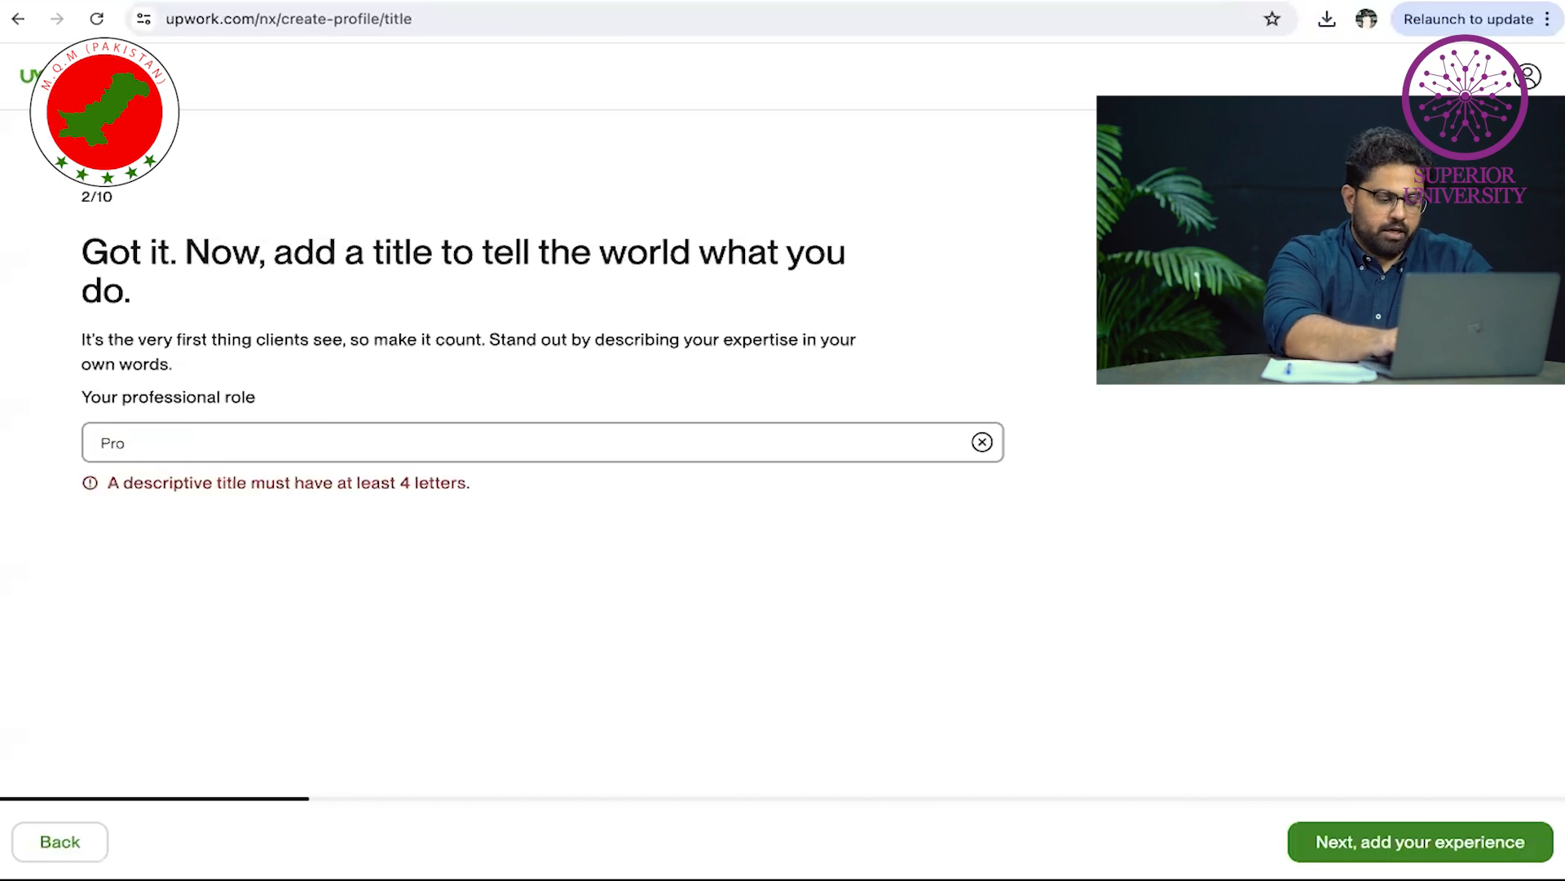
pyautogui.write('fessional Video Editor')
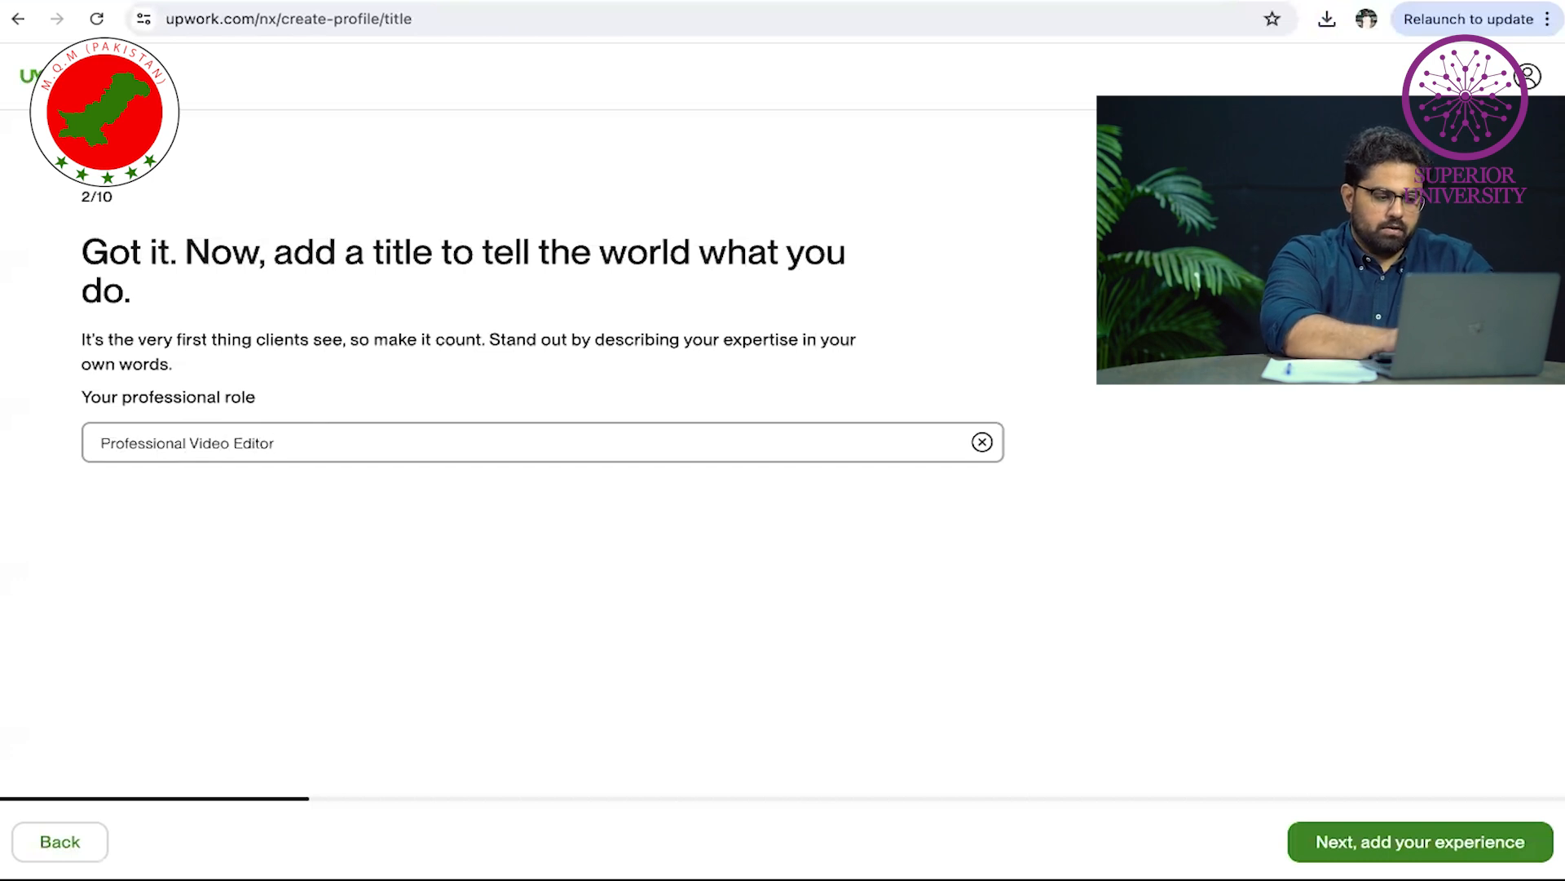
# Set the Volunteer experience dates to January 2019 through February 2021
pyautogui.click(1420, 842)
pyautogui.click(585, 464)
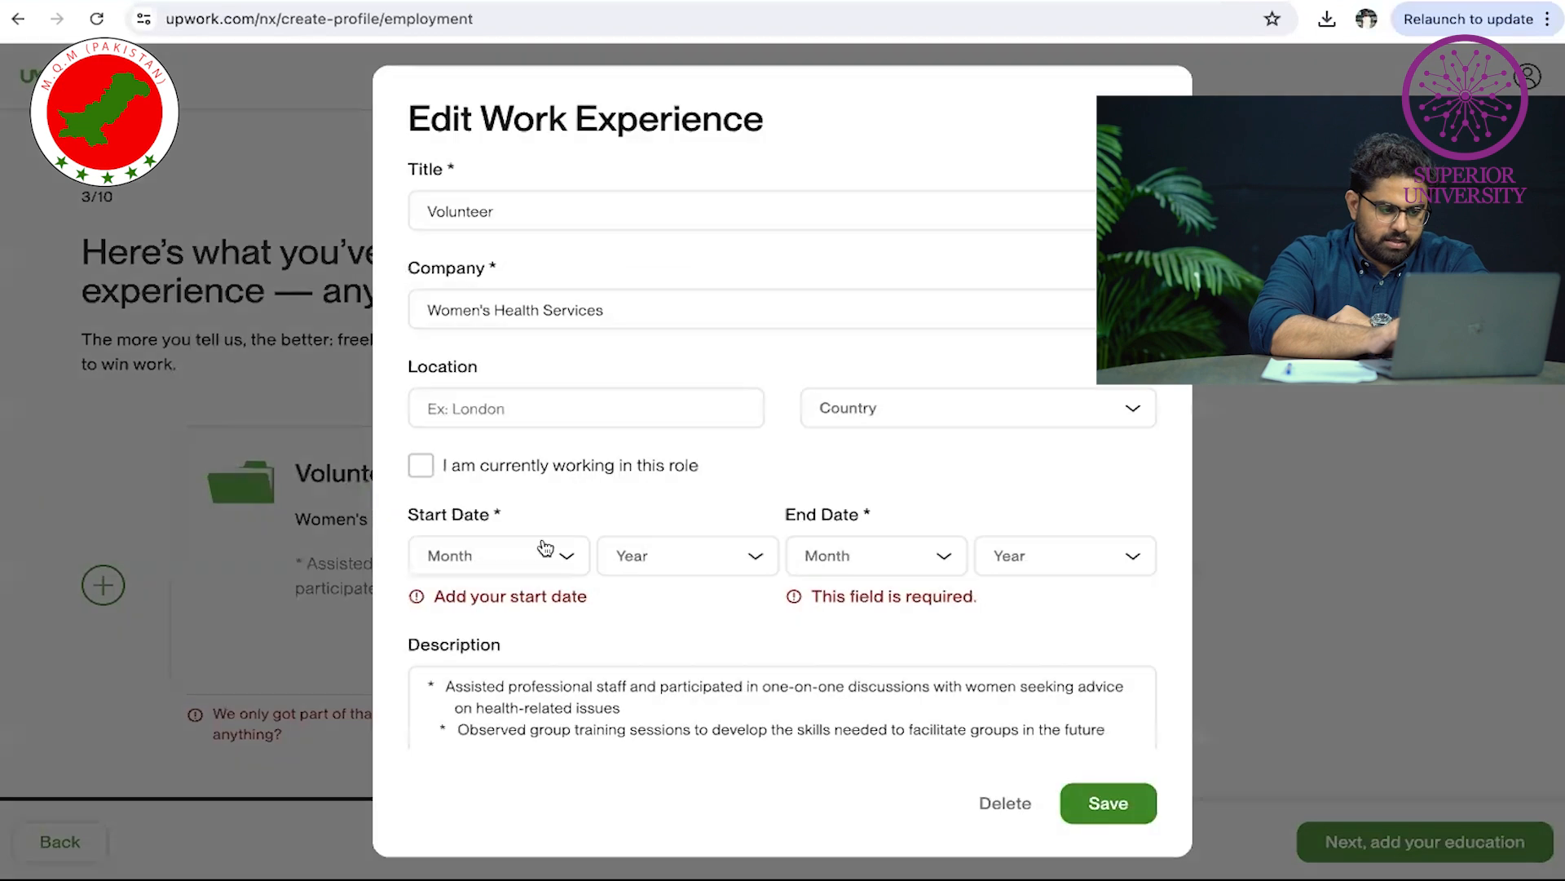
pyautogui.click(497, 553)
pyautogui.click(507, 604)
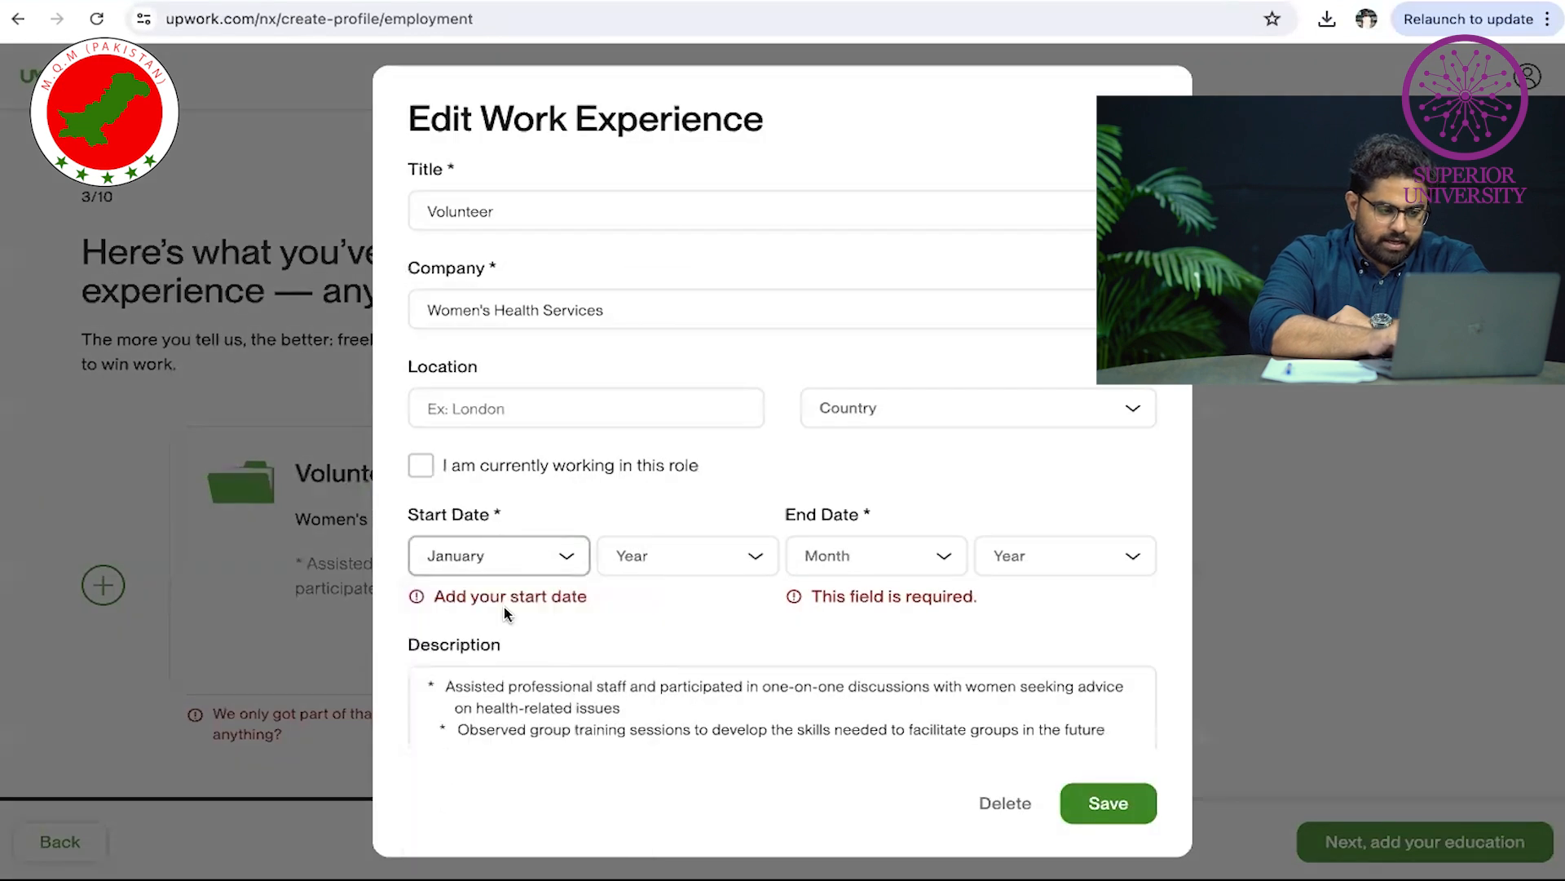
pyautogui.click(700, 567)
pyautogui.click(710, 836)
pyautogui.click(911, 555)
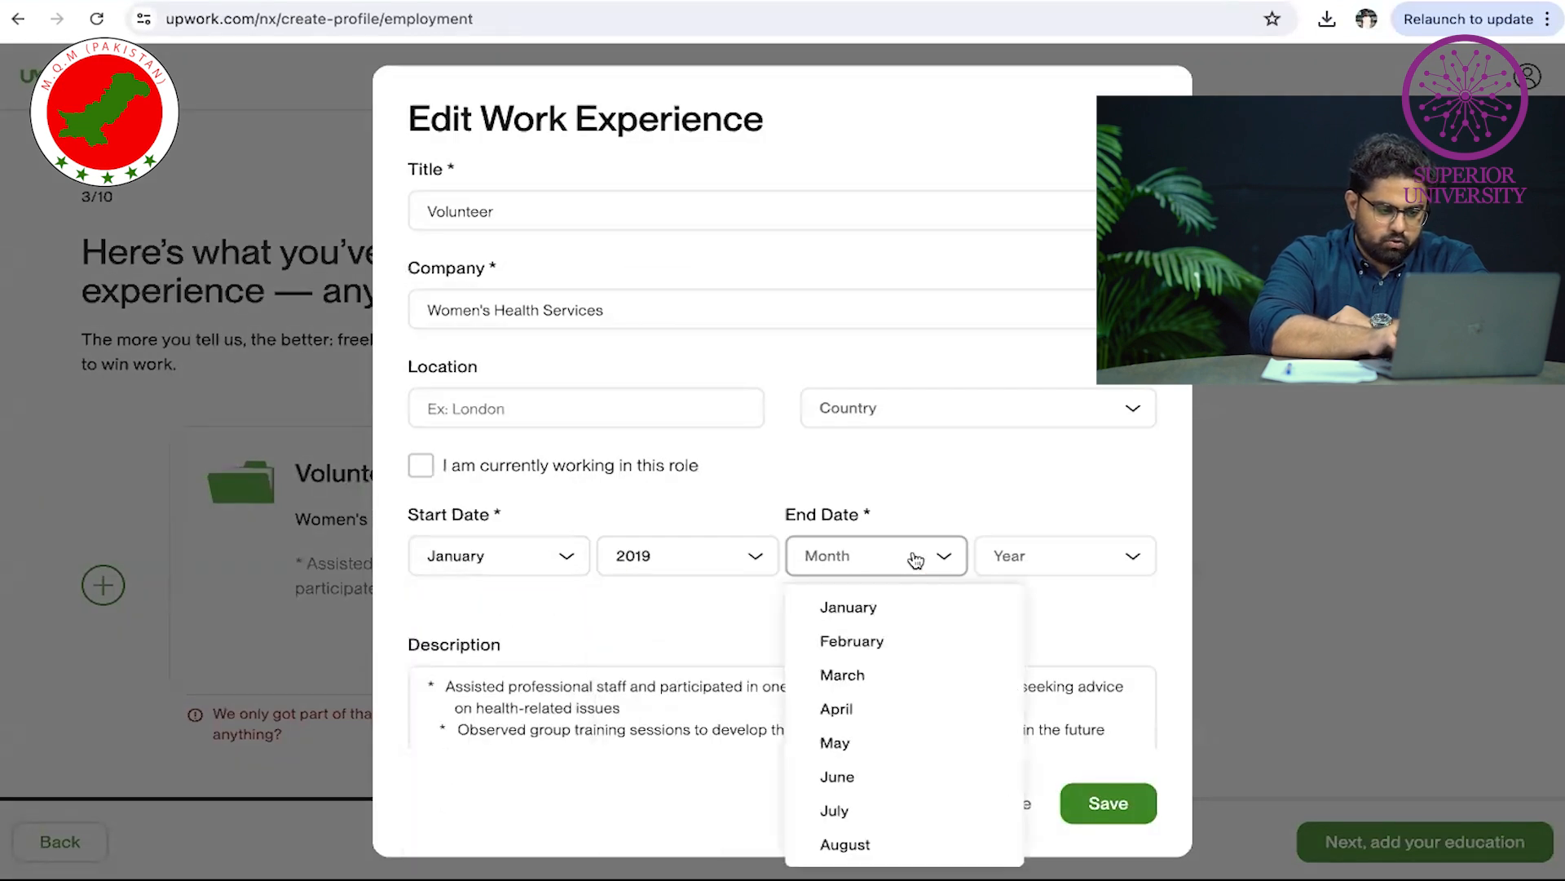
pyautogui.click(905, 641)
pyautogui.click(1064, 563)
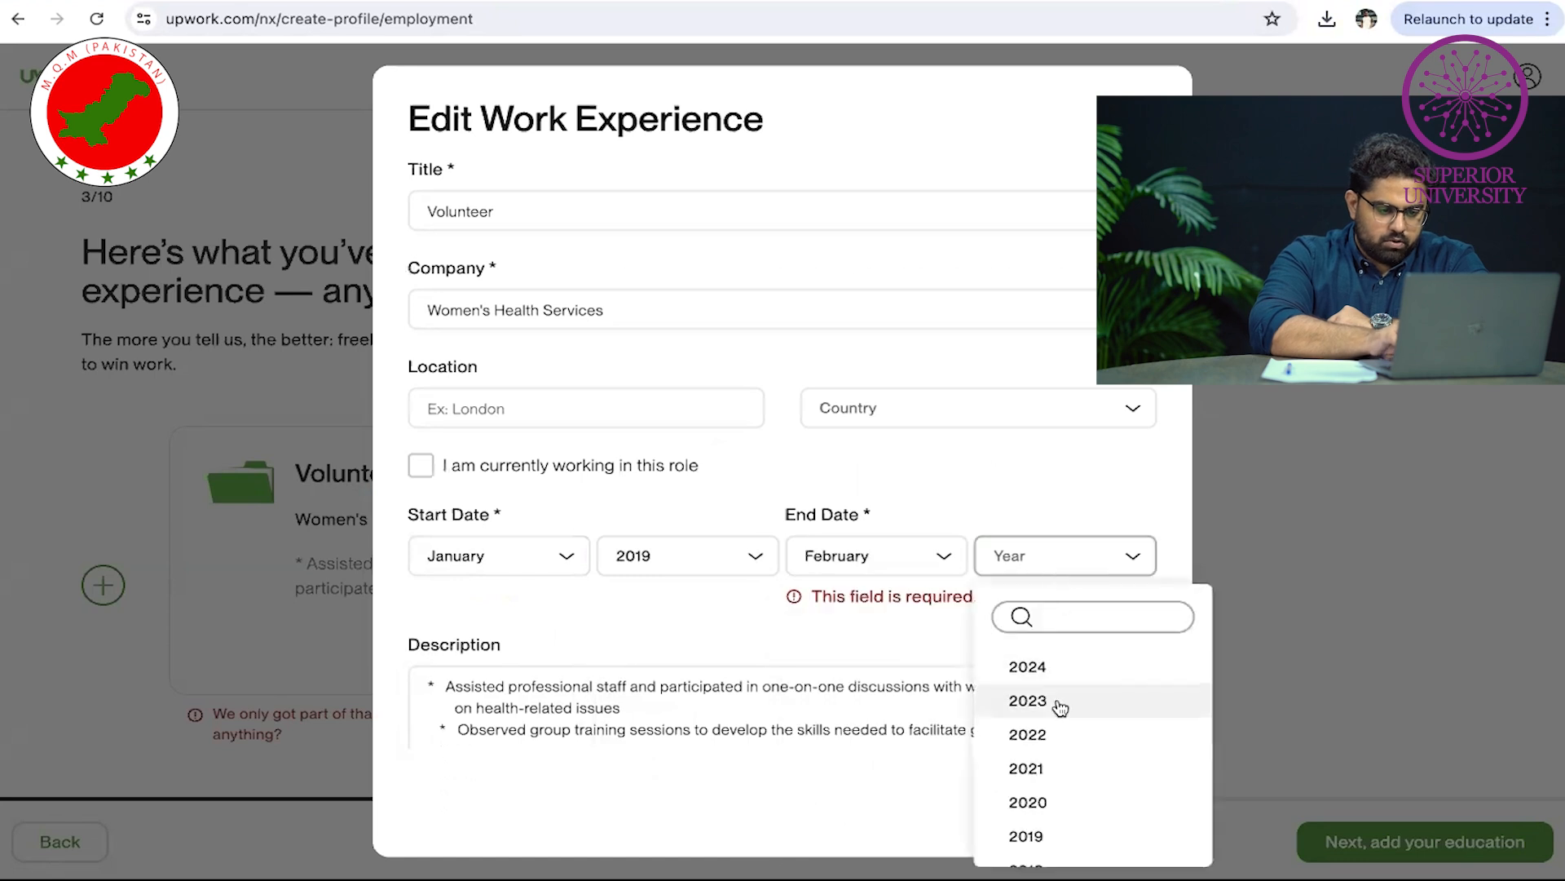
pyautogui.click(1066, 769)
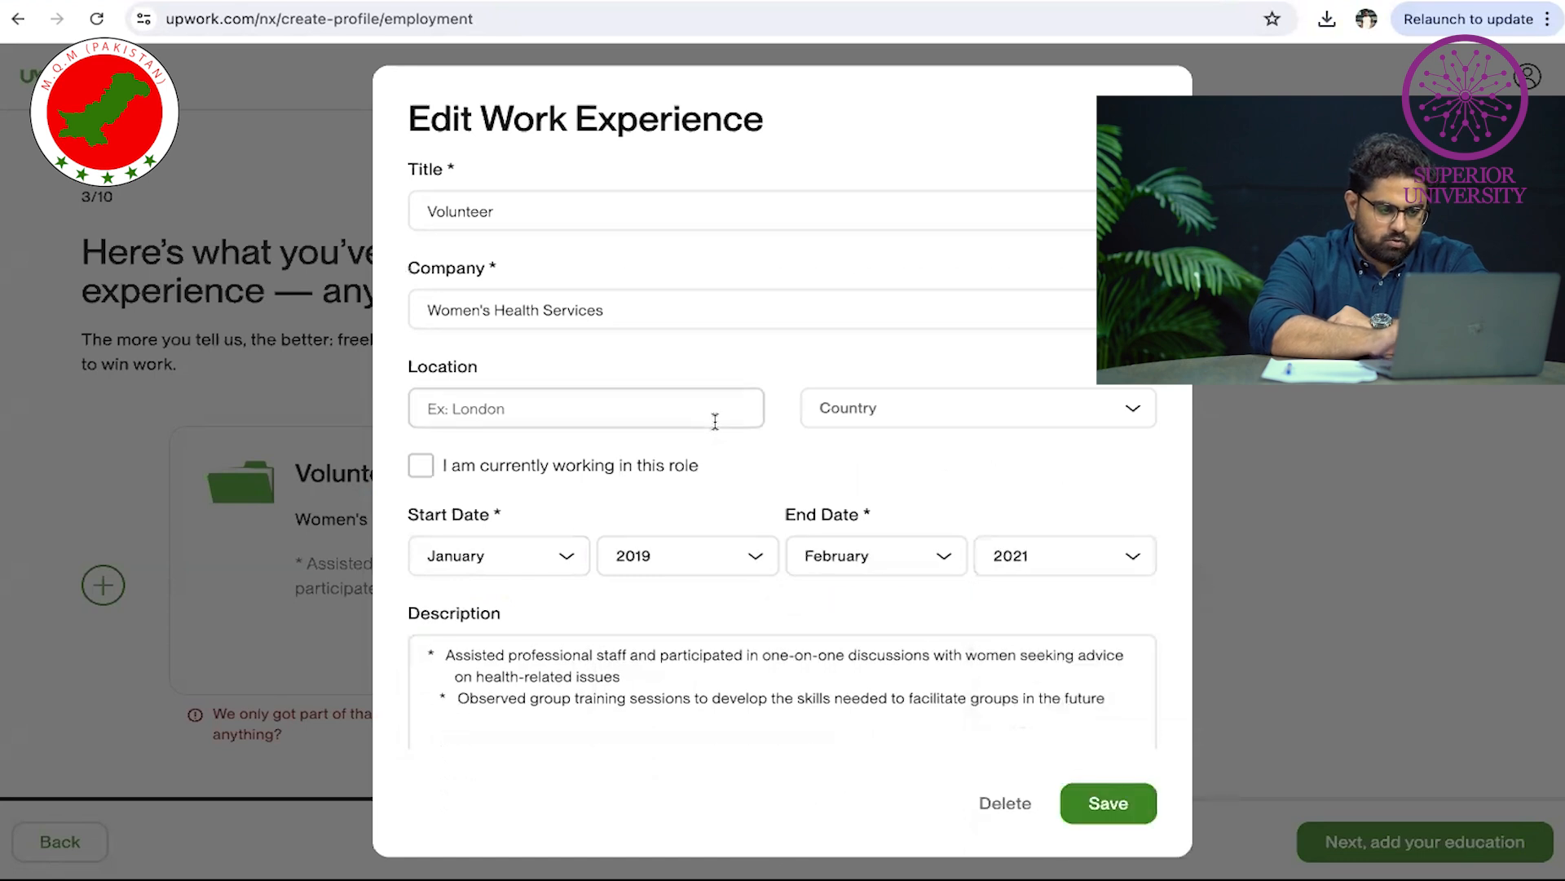
# Give the Volunteer experience the location London, United Kingdom, and save it
pyautogui.scroll(-1, 713, 421)
pyautogui.click(651, 349)
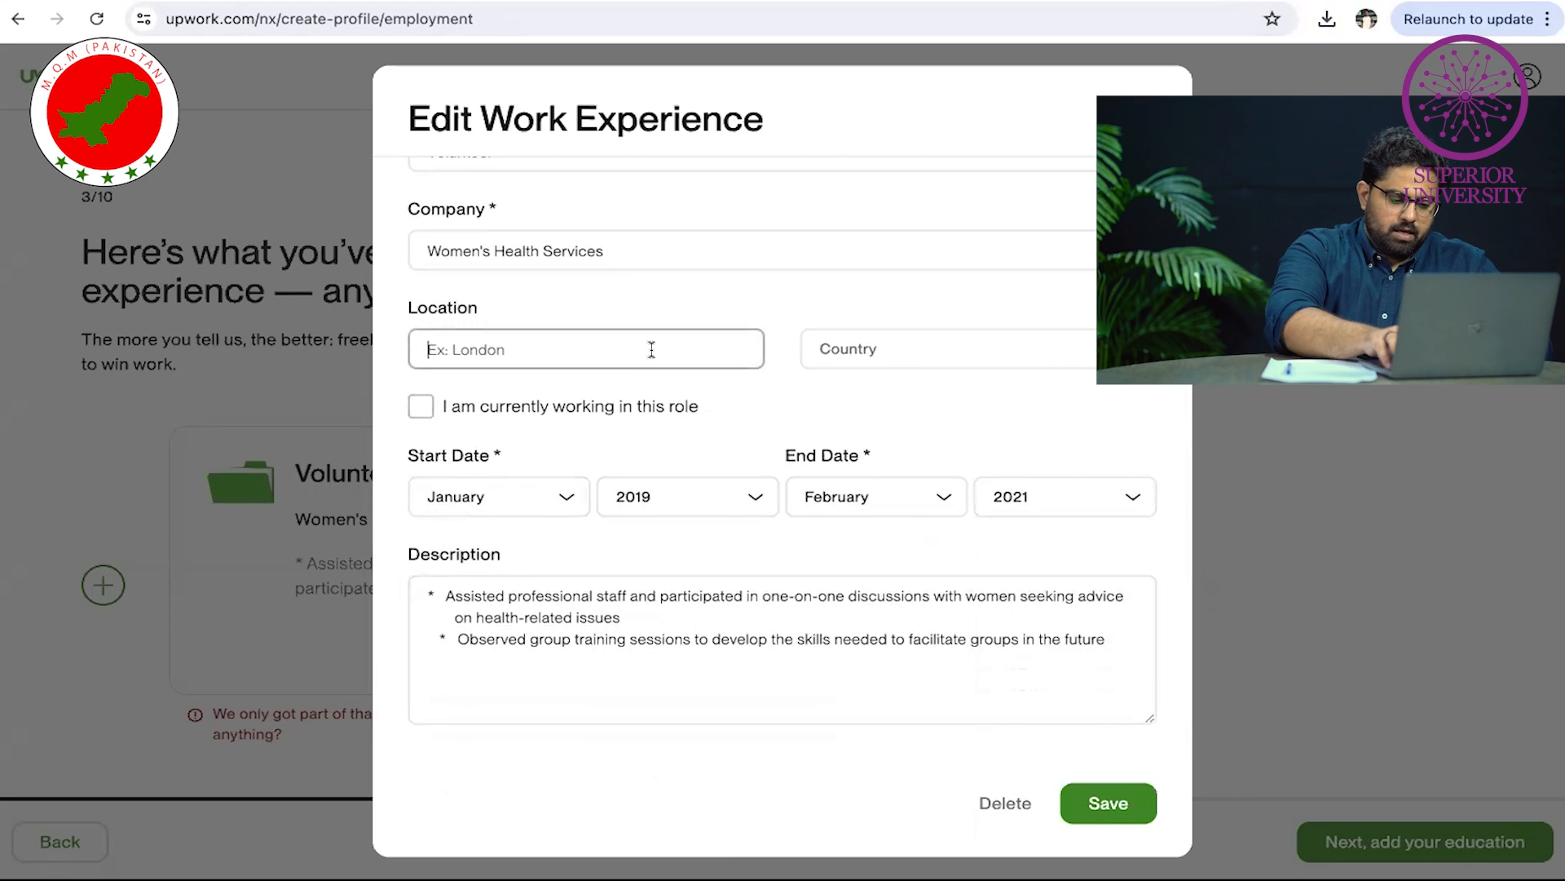
pyautogui.write('Londin')
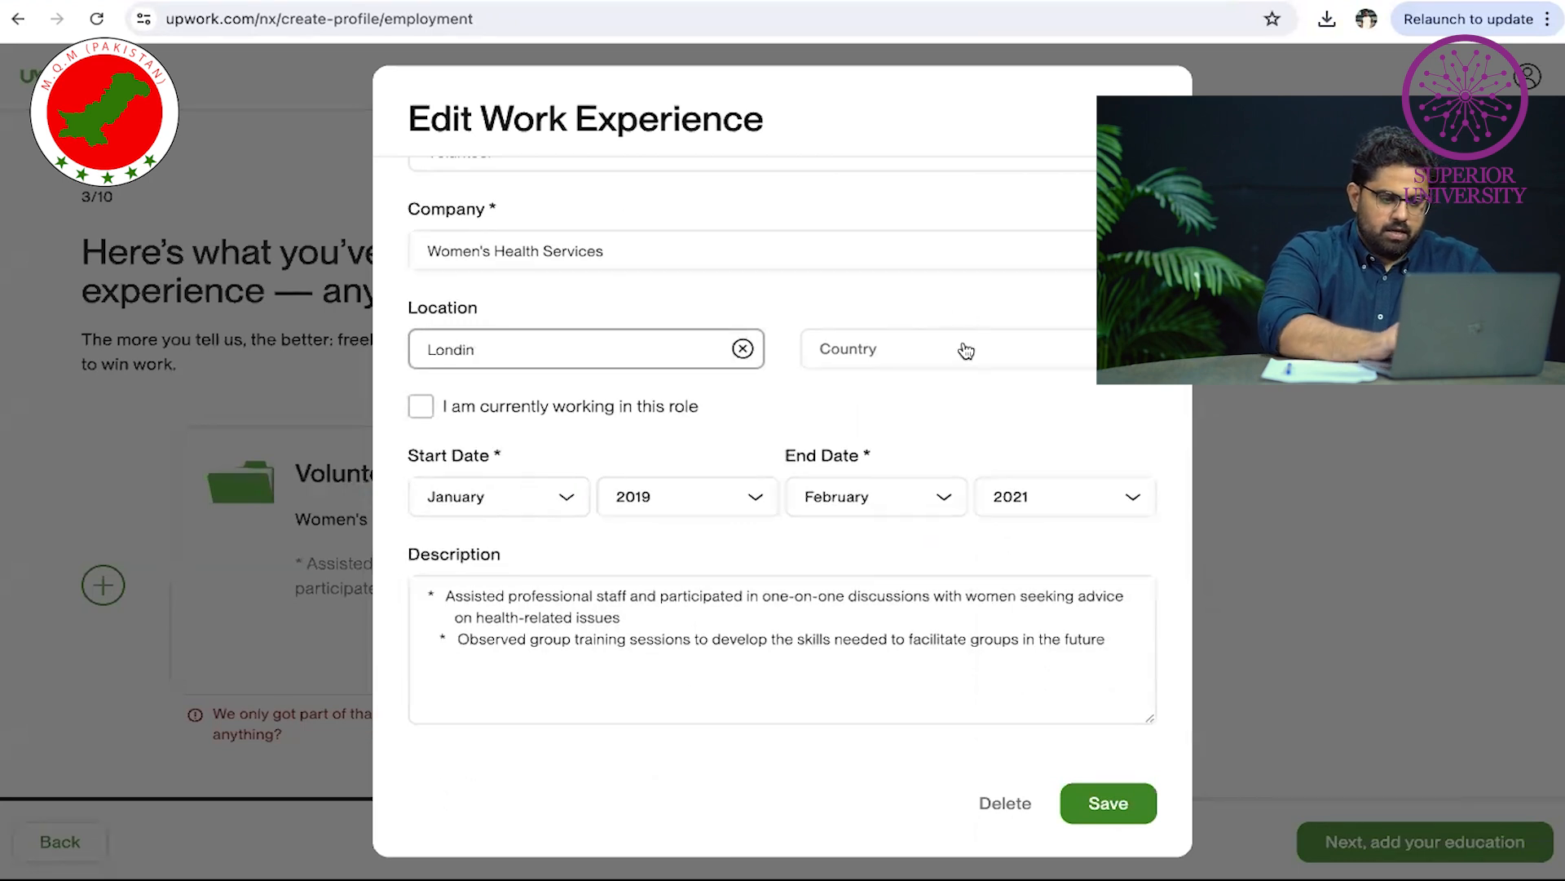
pyautogui.click(966, 351)
pyautogui.write('unite')
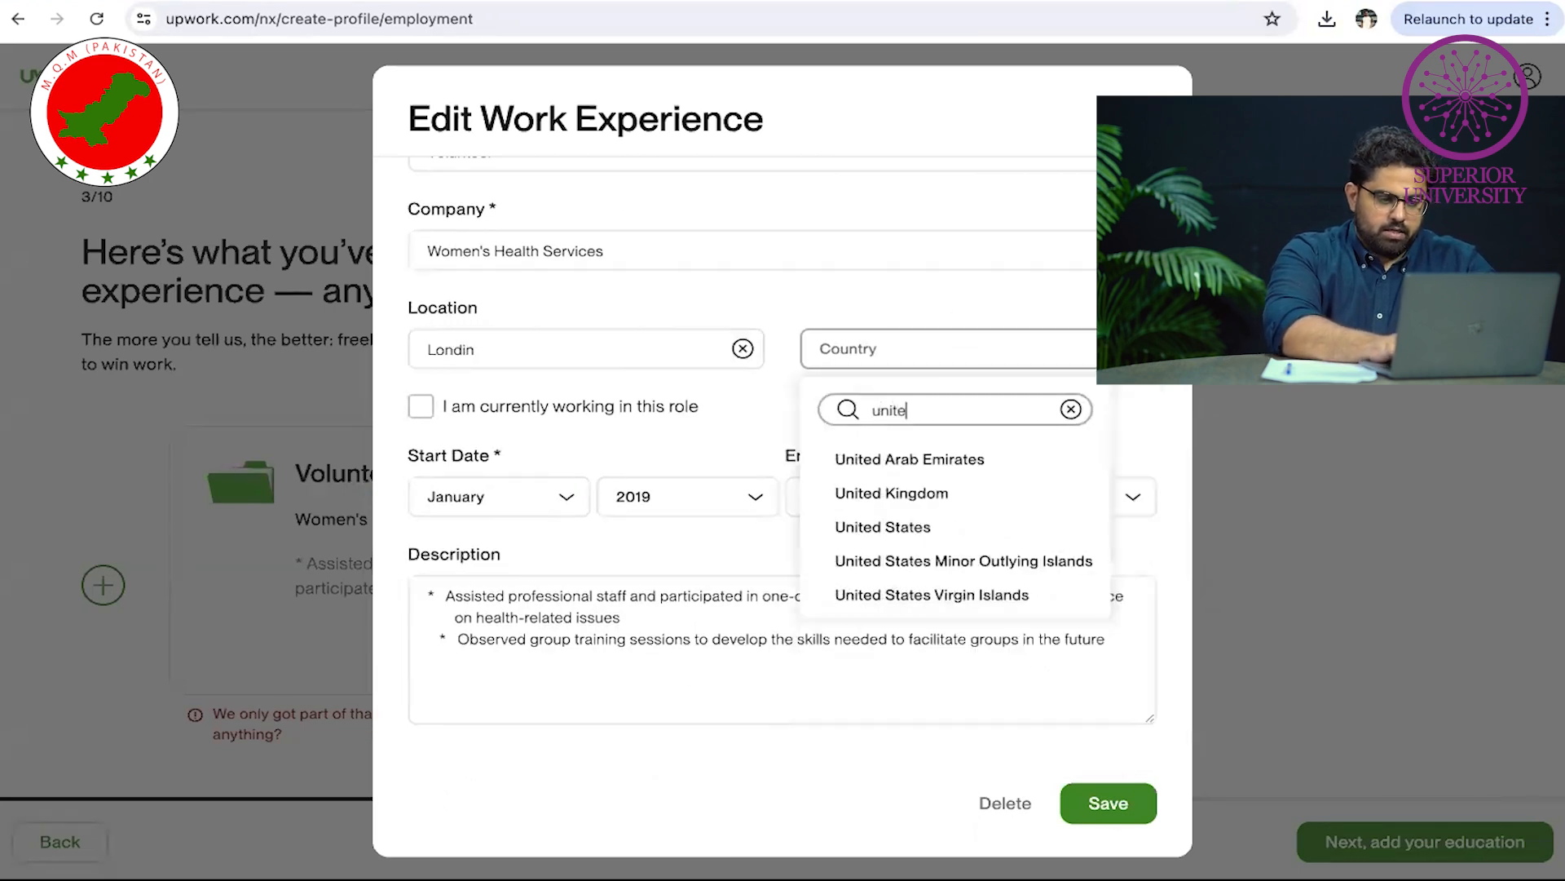
pyautogui.click(881, 493)
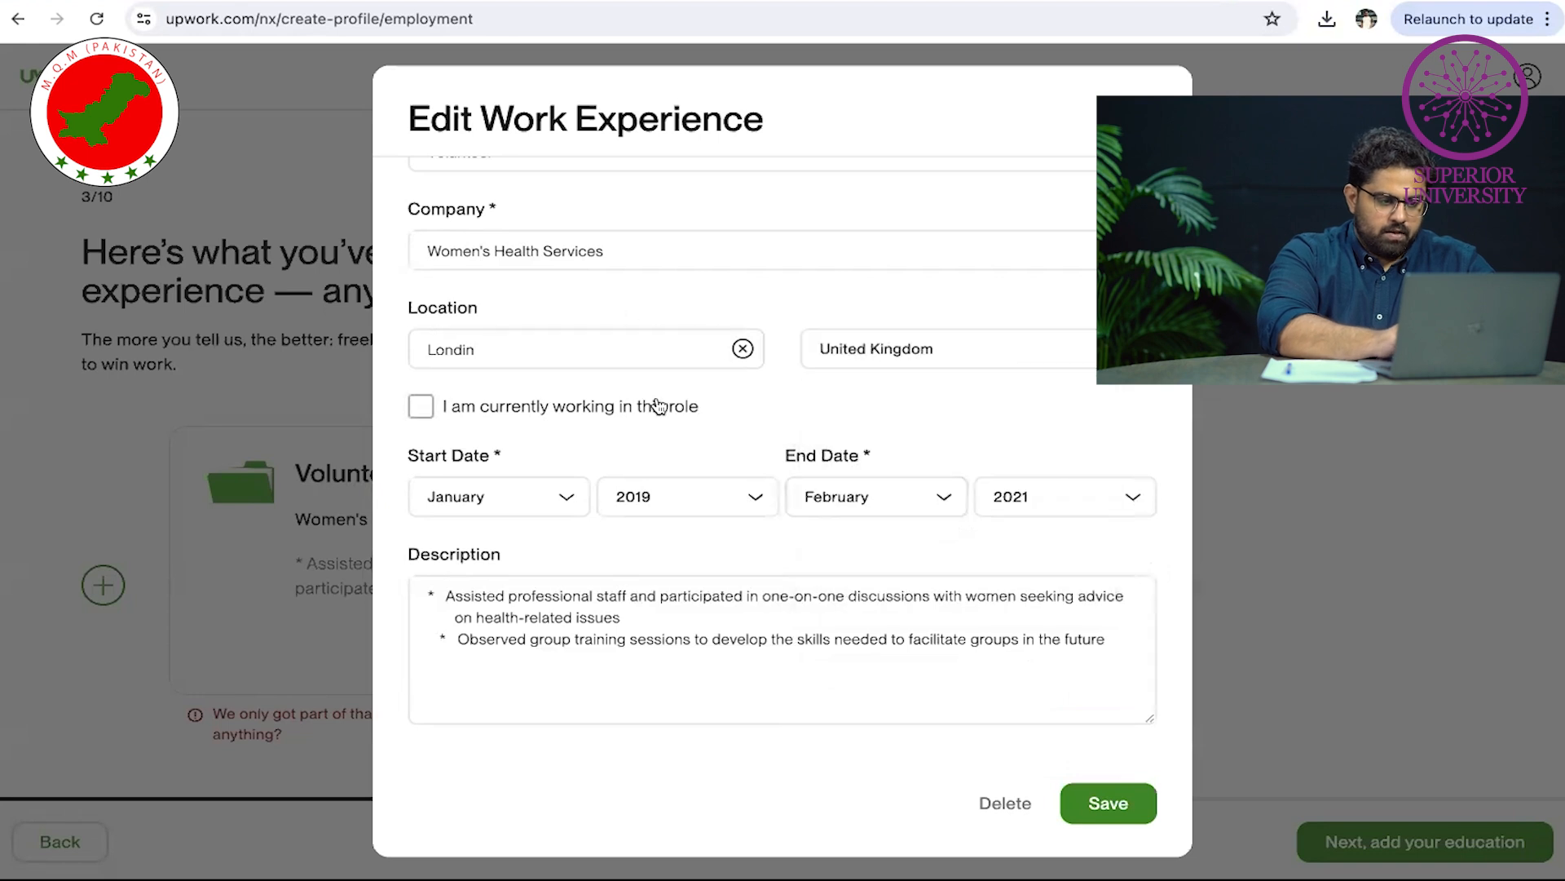
pyautogui.scroll(1, 658, 406)
pyautogui.click(631, 406)
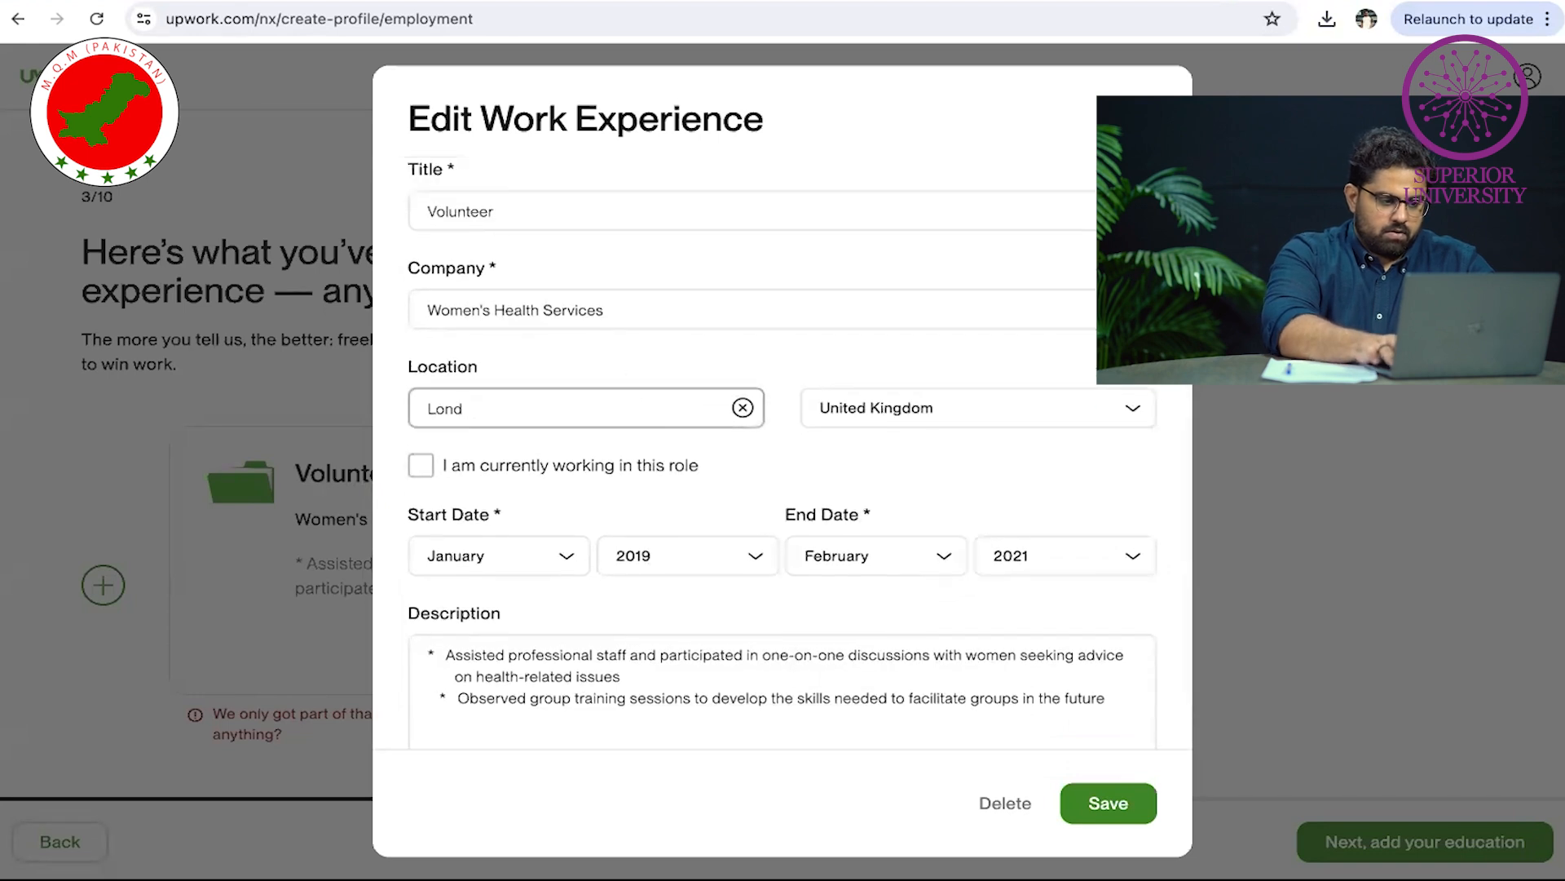
pyautogui.doubleClick(662, 216)
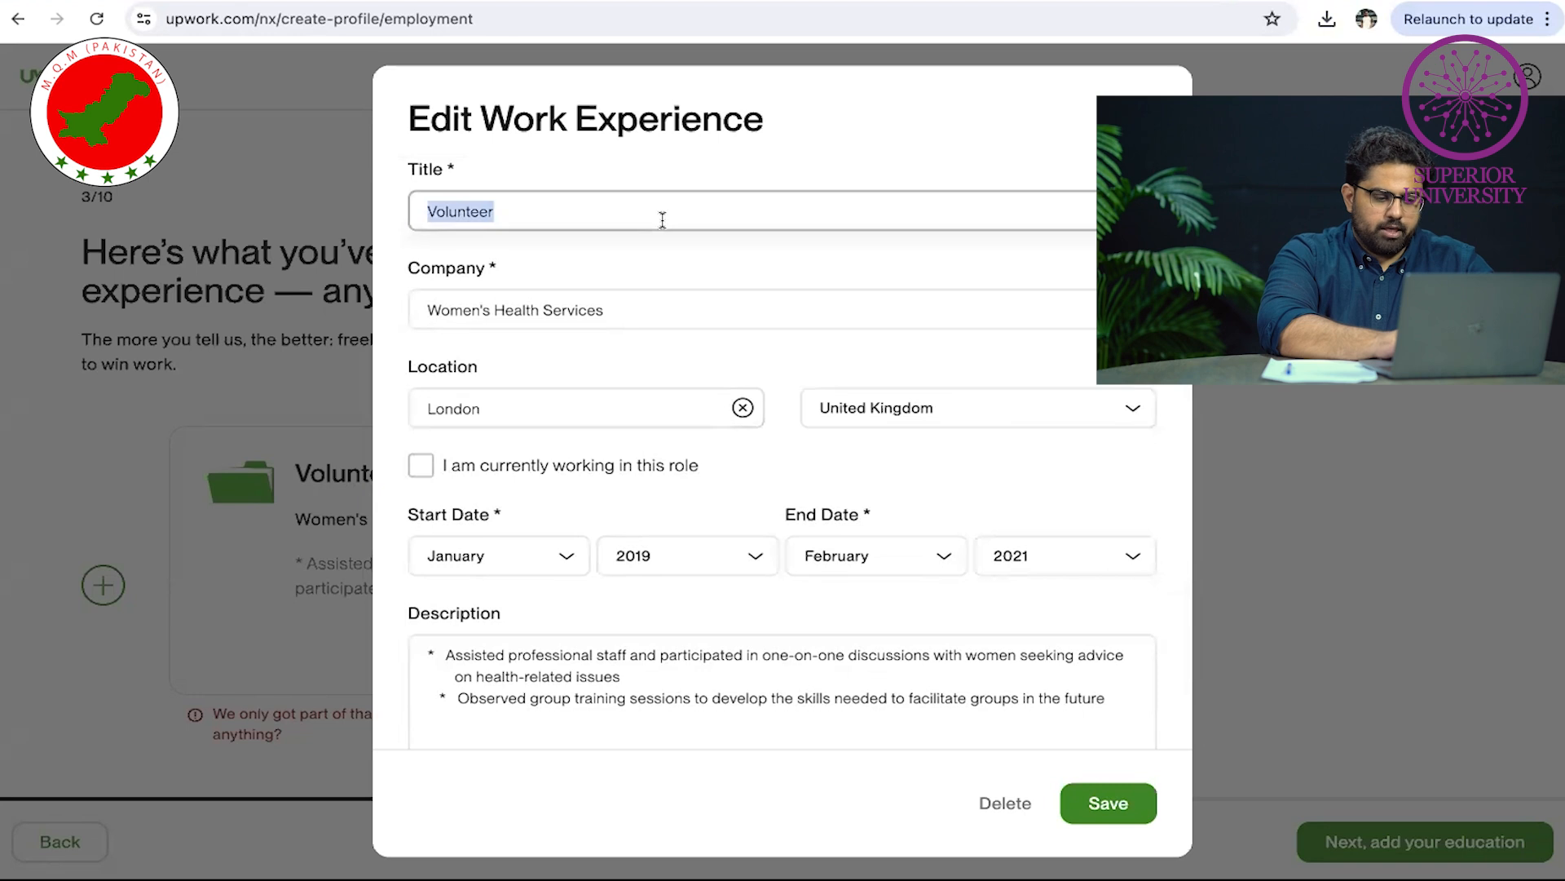
pyautogui.click(1108, 803)
pyautogui.click(1445, 842)
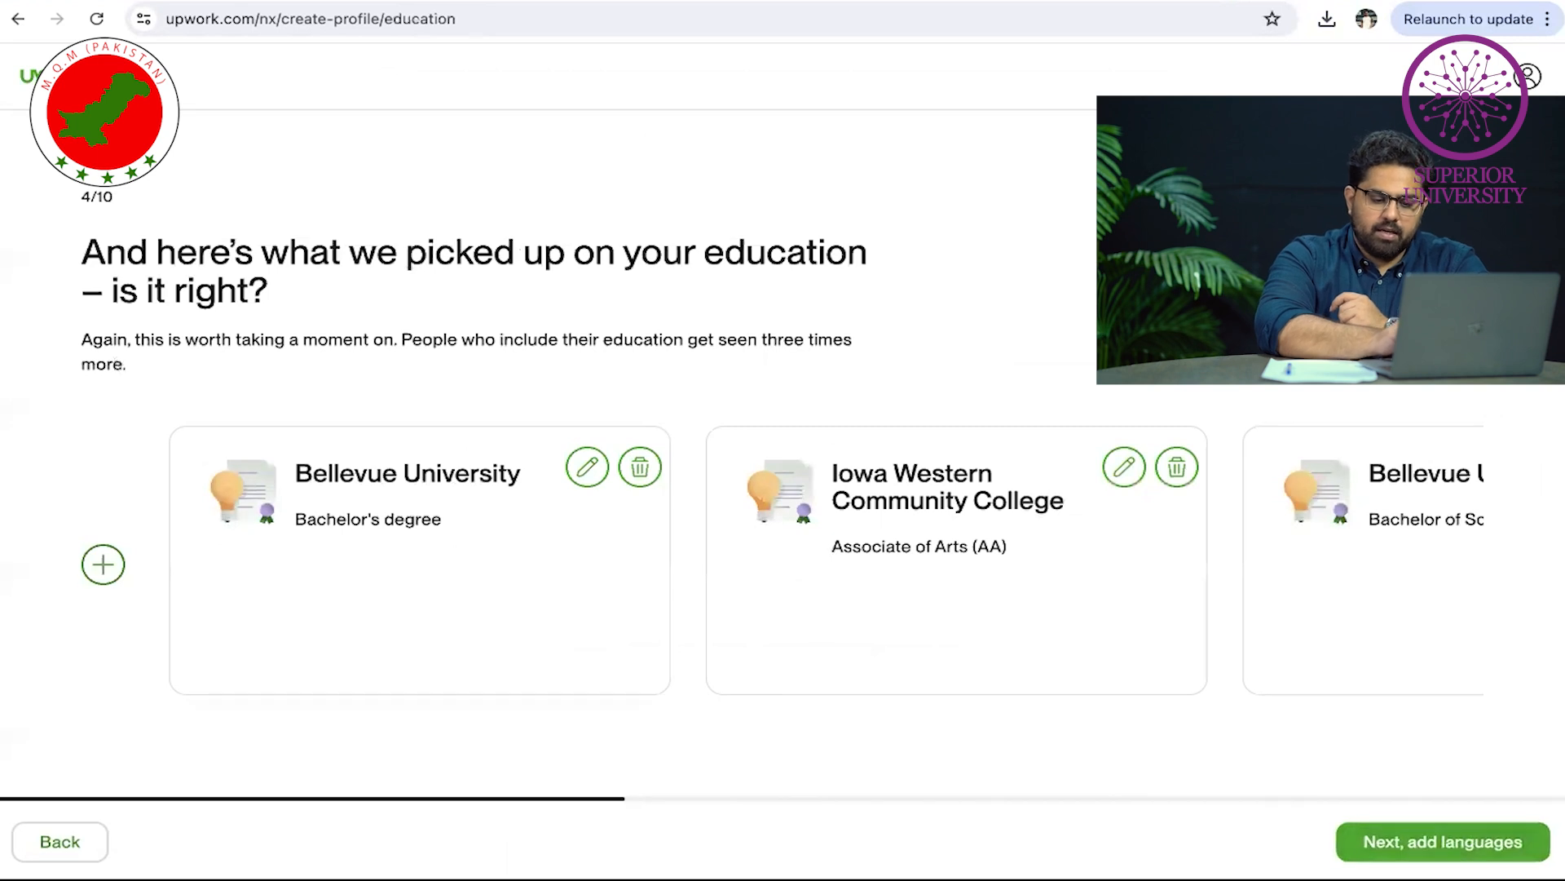
# Set Spanish proficiency to Fluent and English to Native or Bilingual
pyautogui.click(1419, 853)
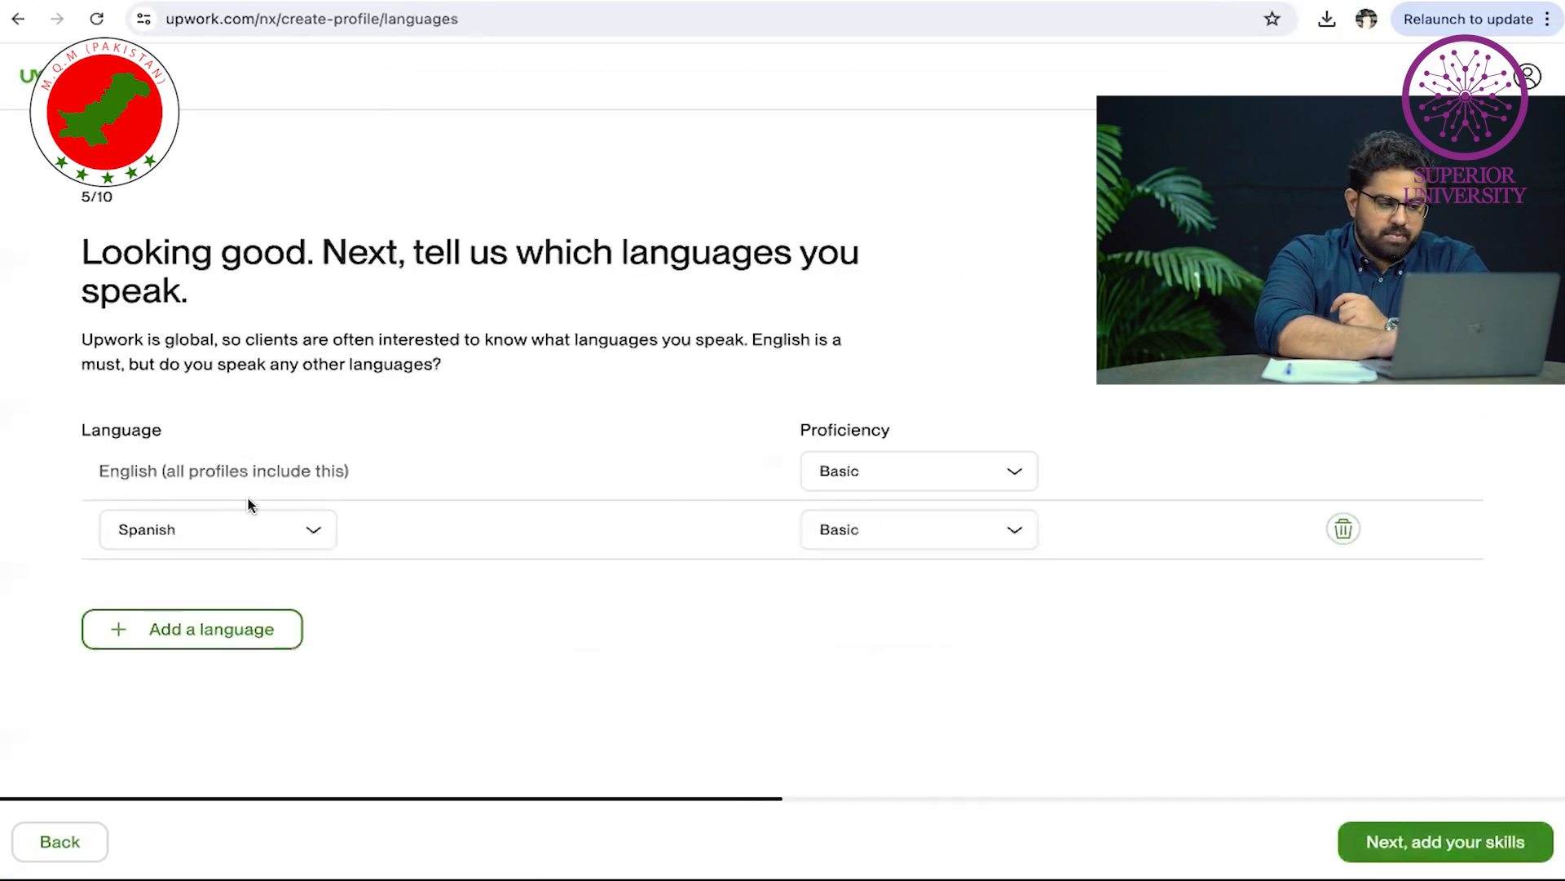
pyautogui.click(256, 528)
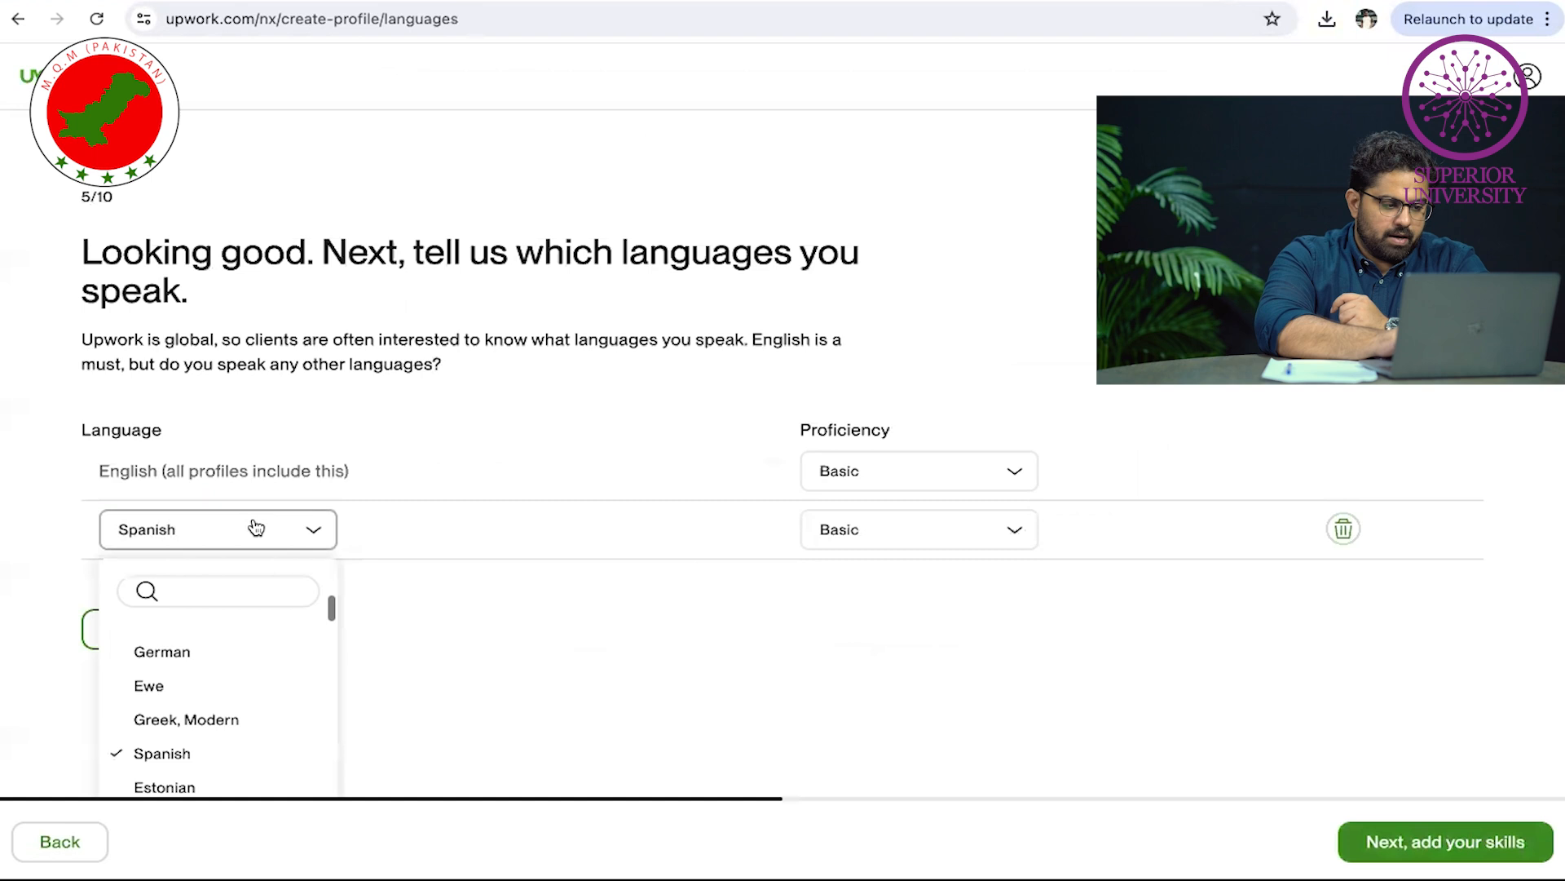
pyautogui.click(505, 630)
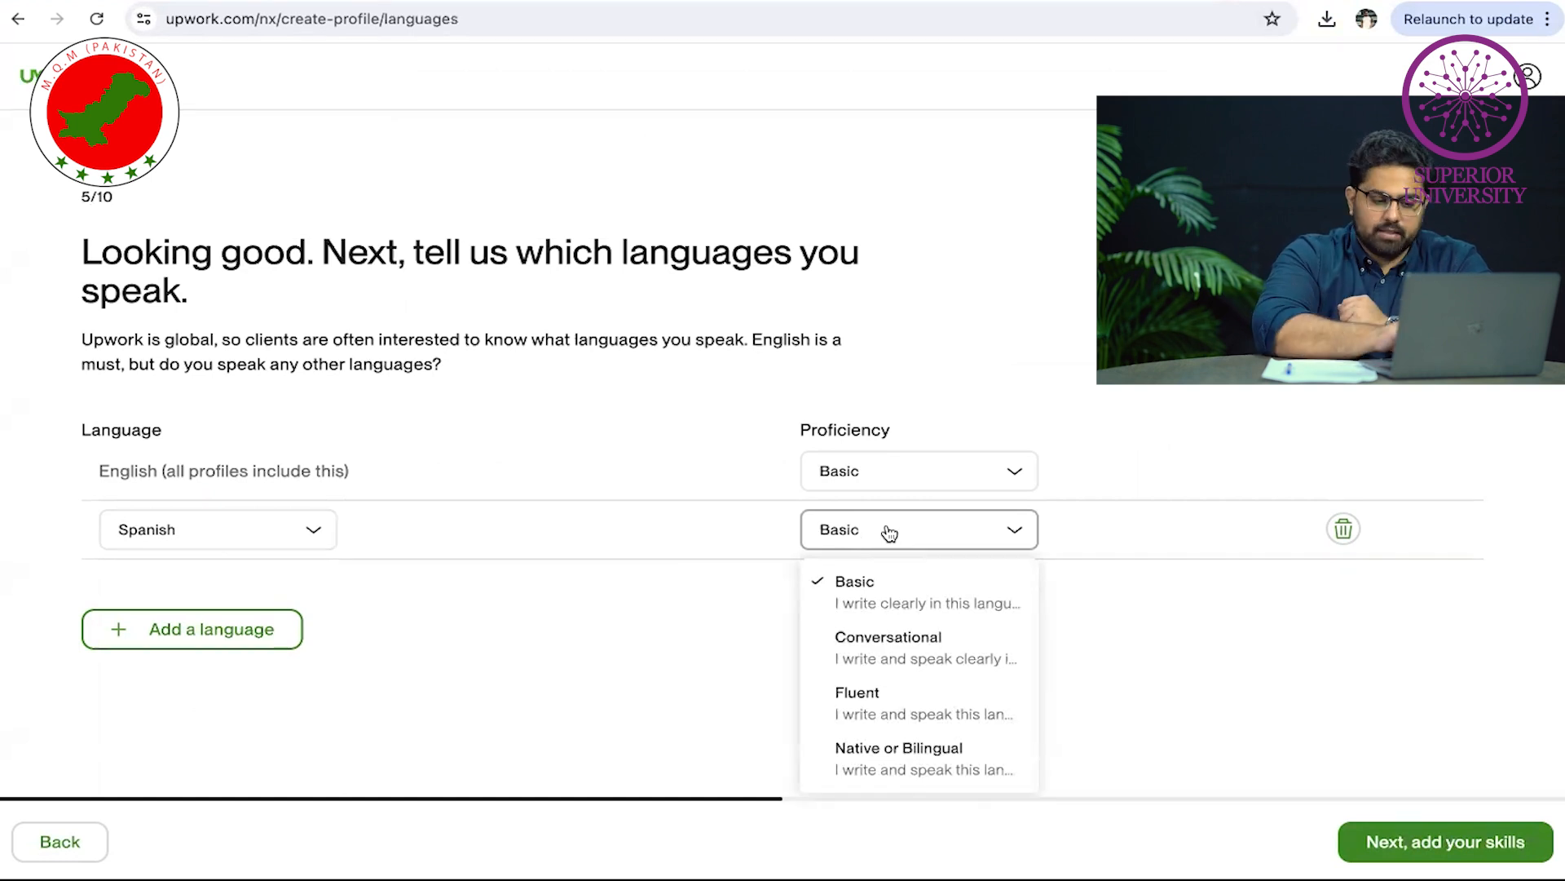
pyautogui.click(938, 715)
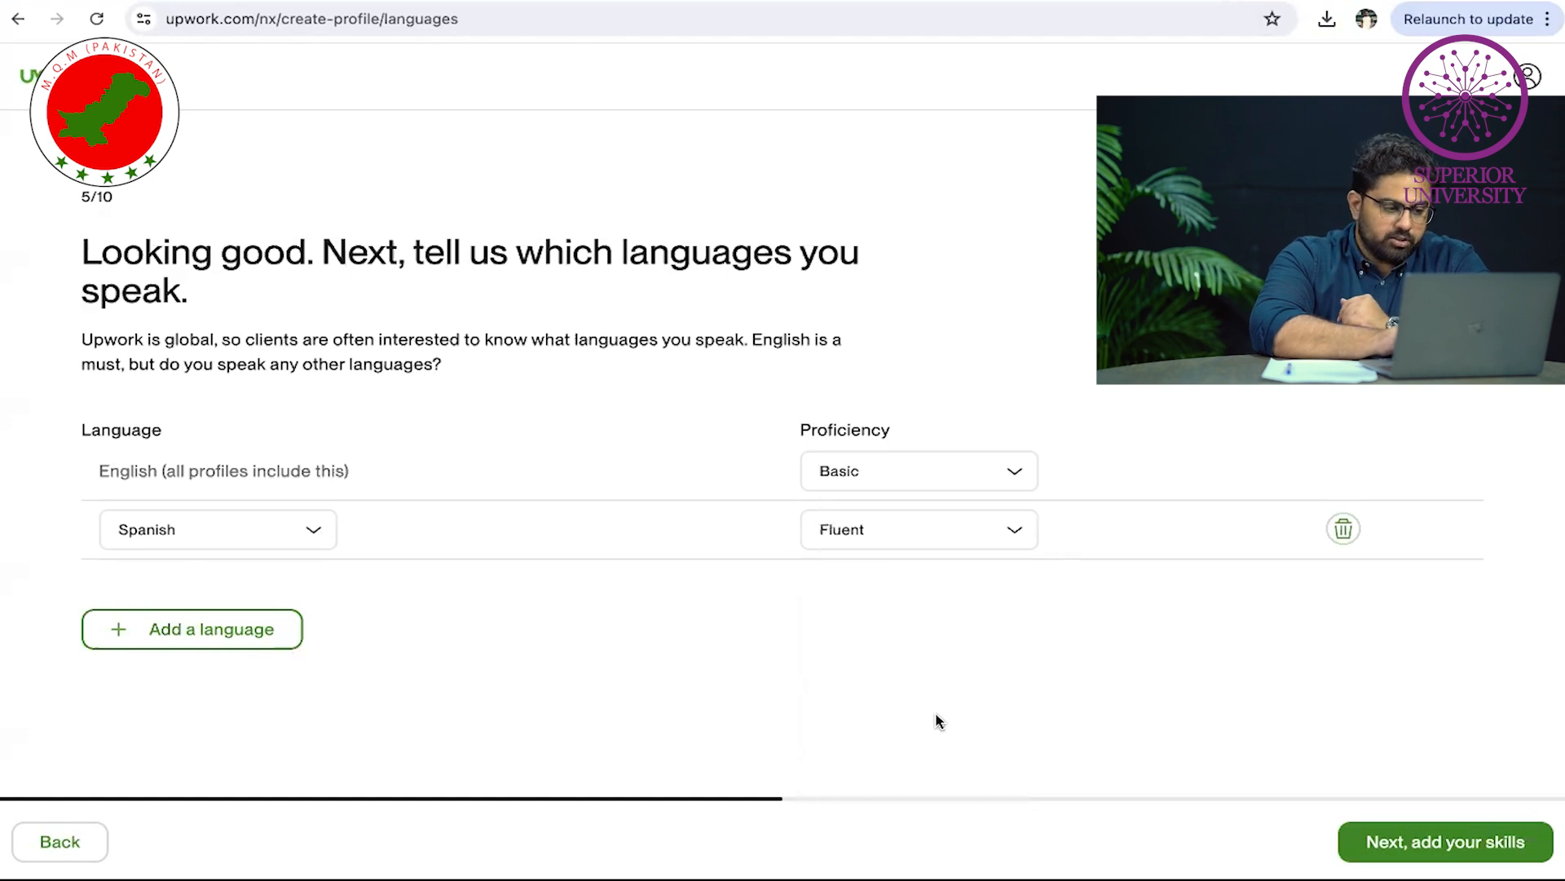
pyautogui.click(897, 490)
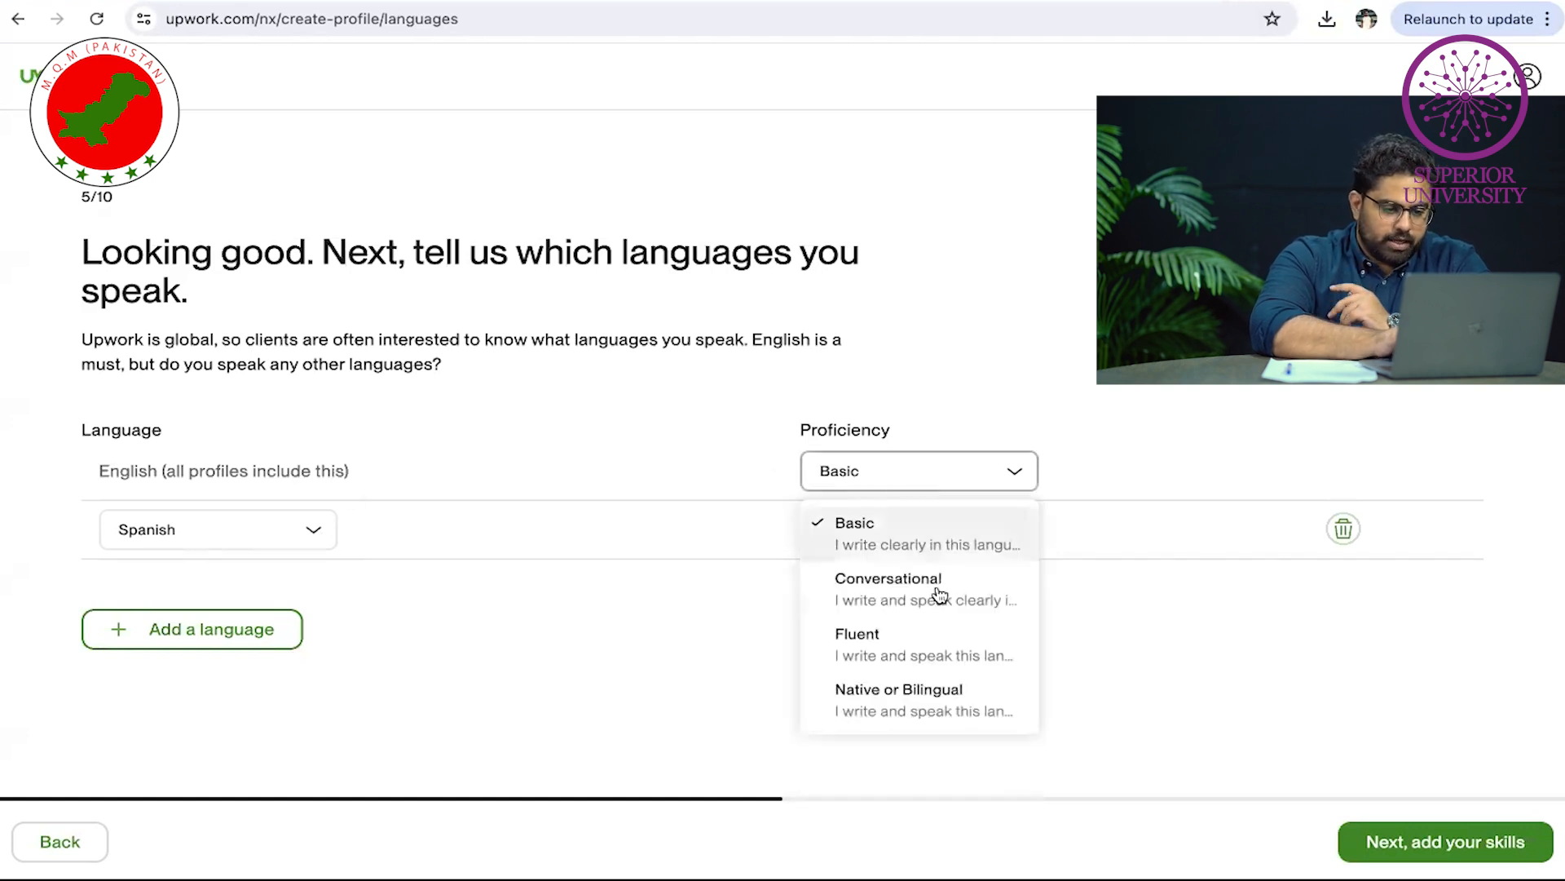
pyautogui.click(974, 689)
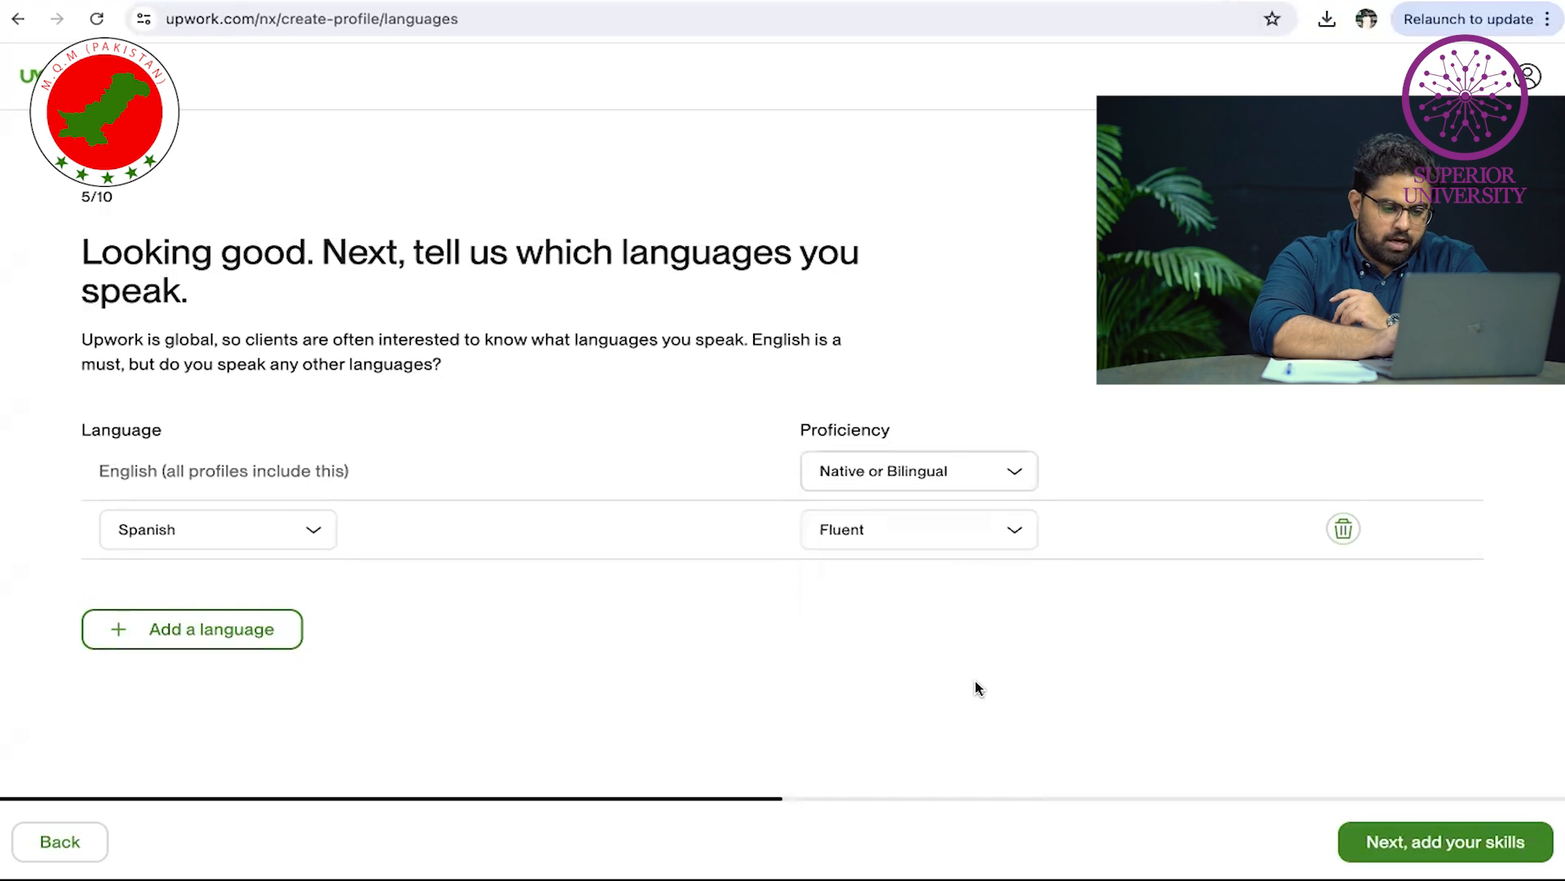
pyautogui.click(948, 474)
pyautogui.click(1142, 613)
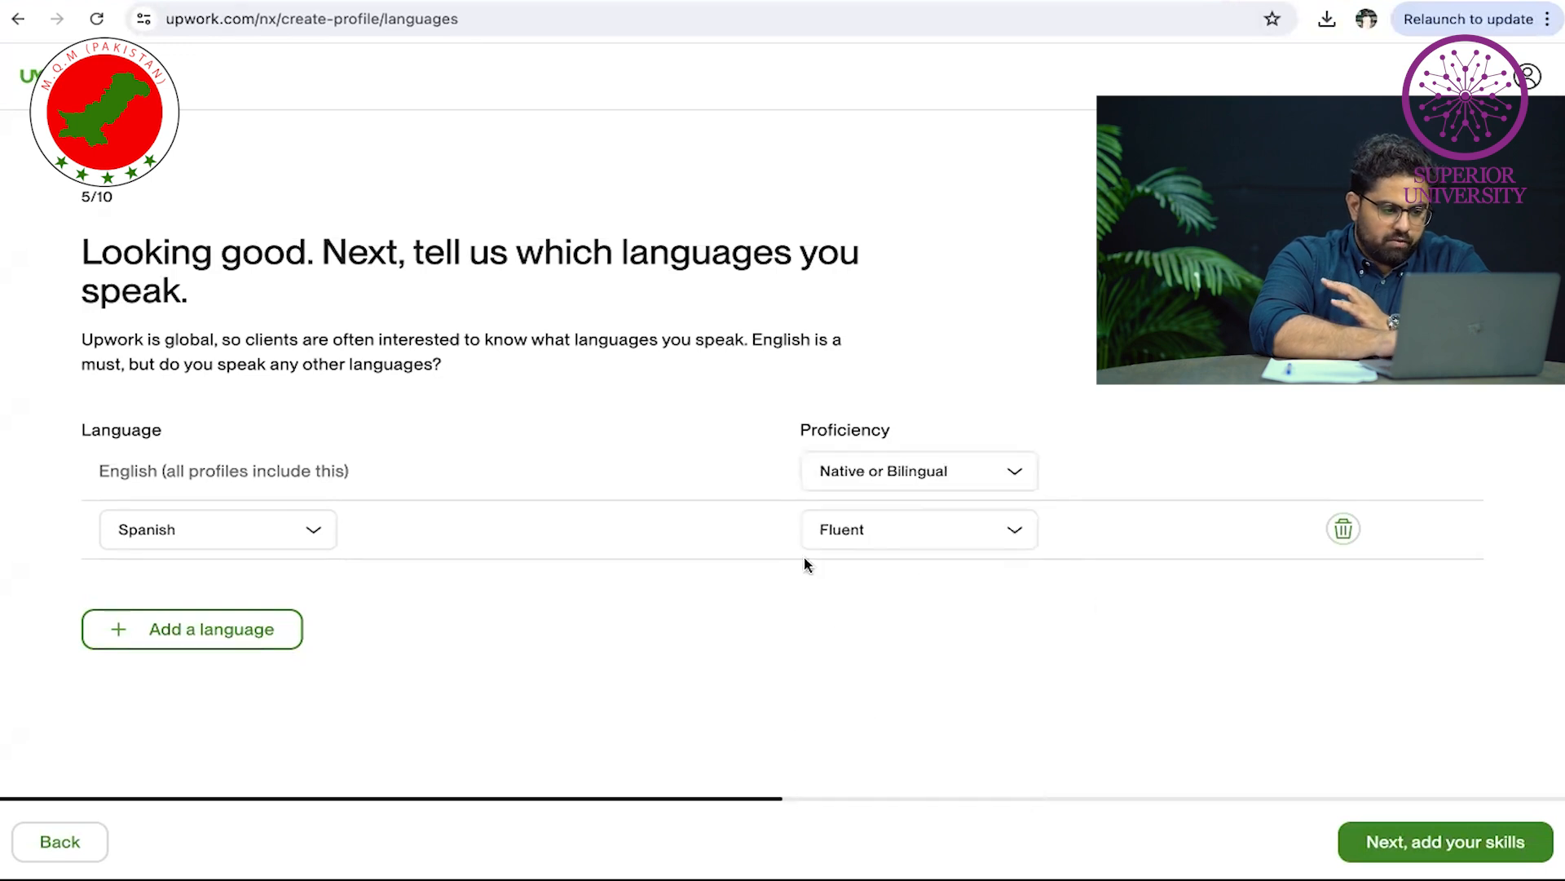
pyautogui.click(1356, 841)
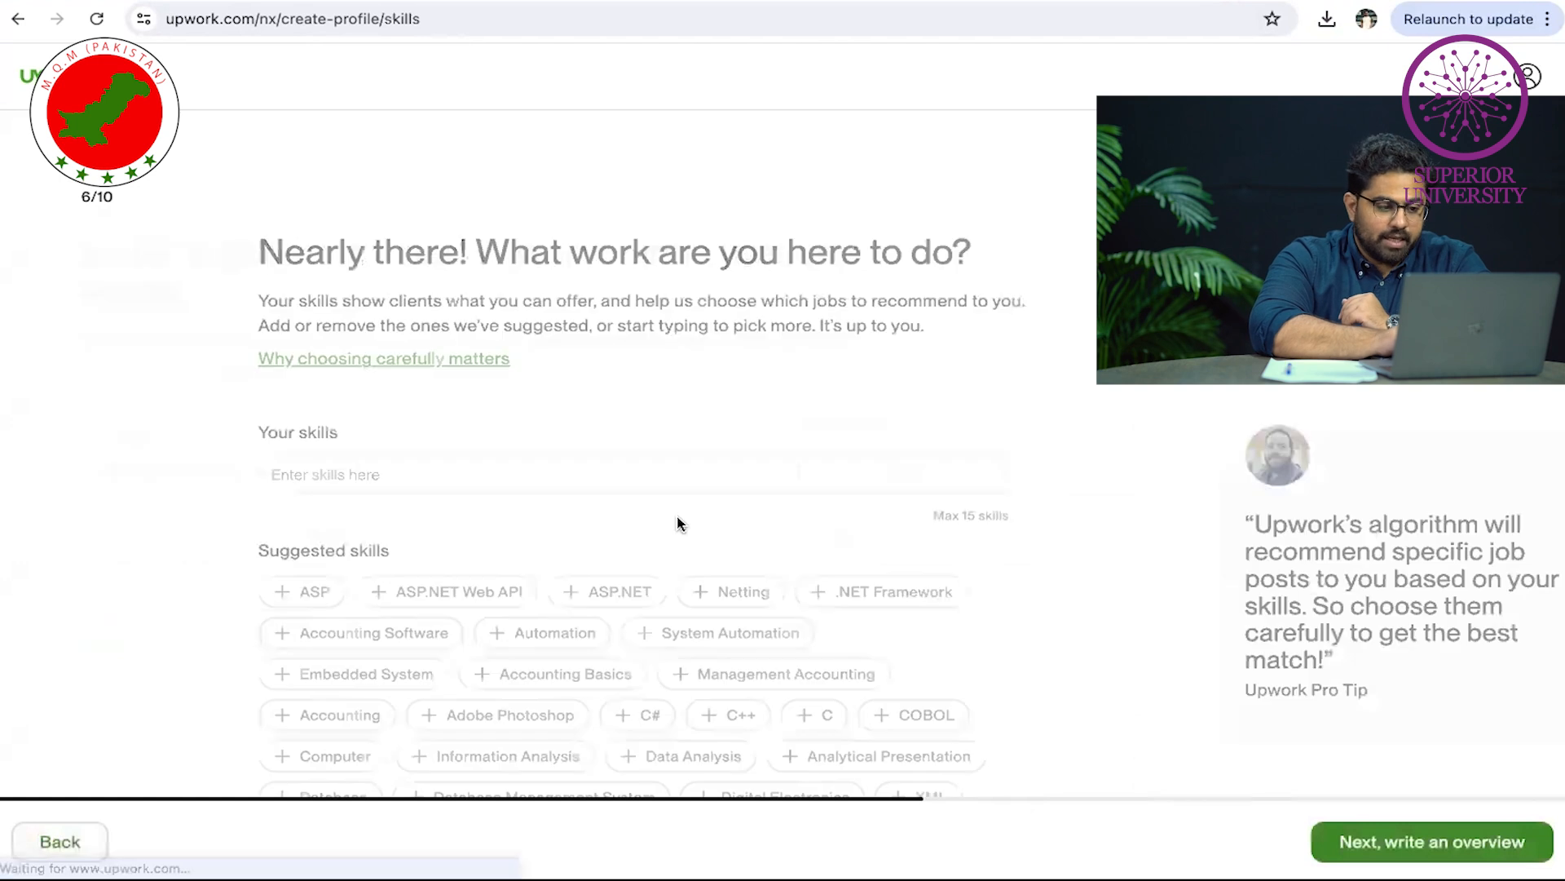
# Search 'video' and add the Video Editing & Production, Editing Software, Ad Campaign and Advertising skills
pyautogui.click(340, 479)
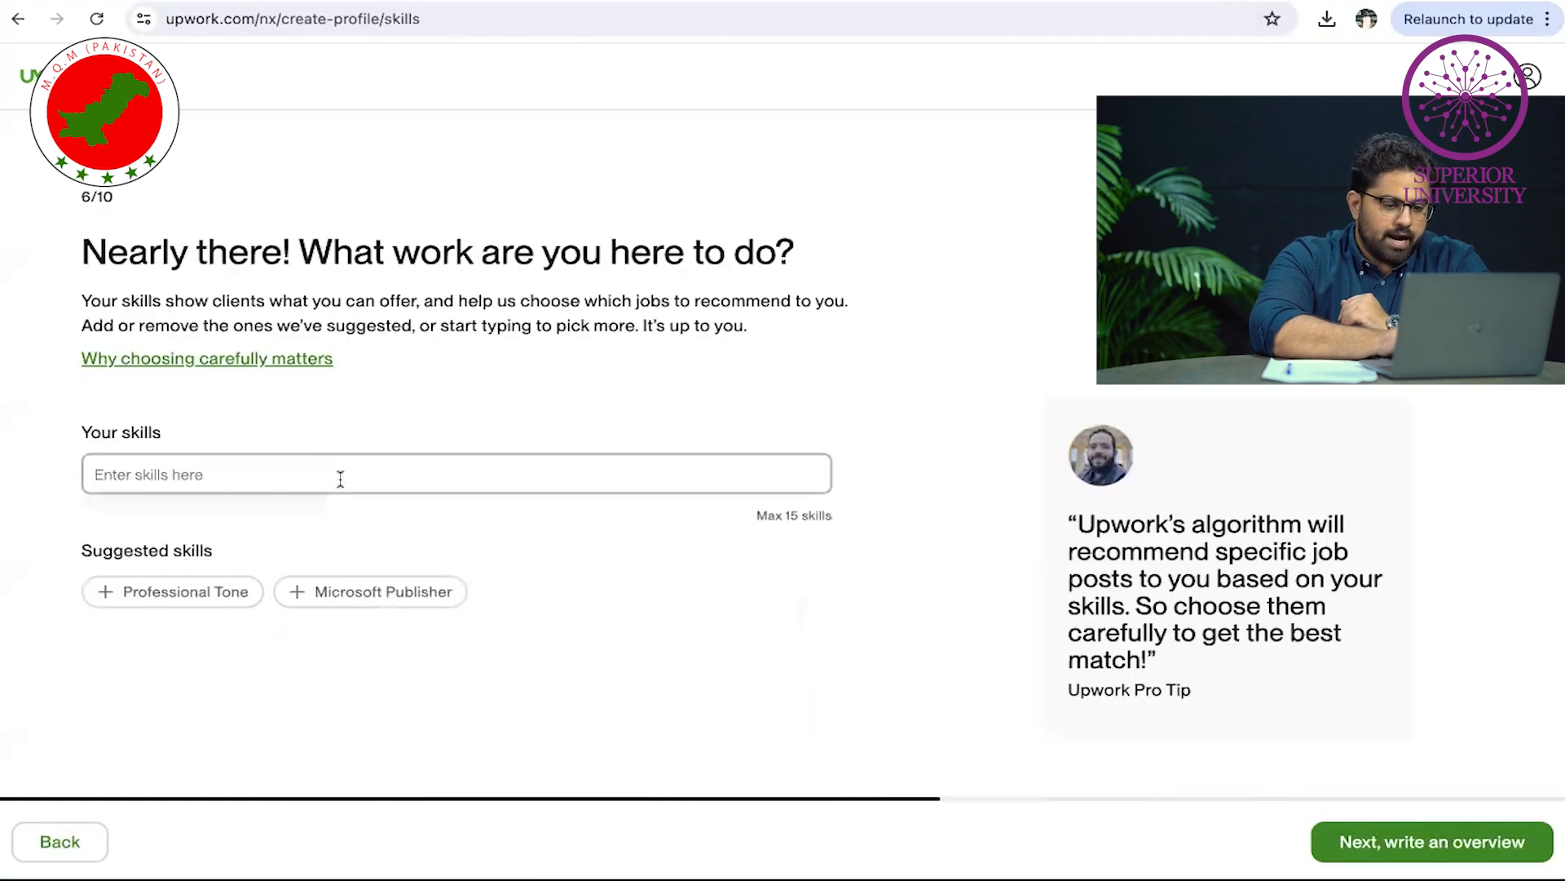
pyautogui.write('video editing')
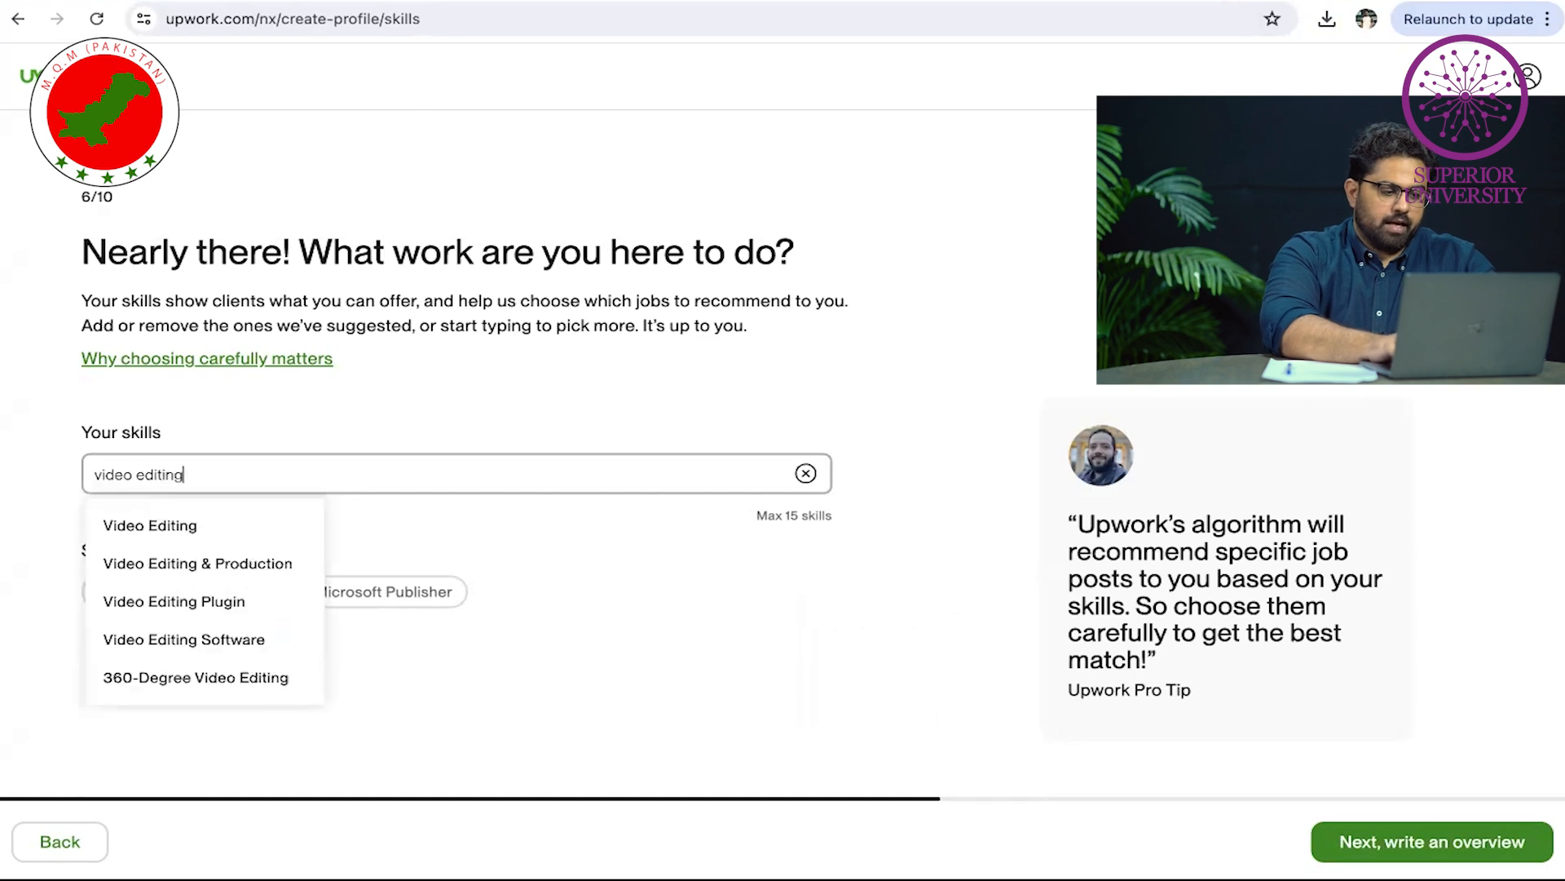
pyautogui.click(280, 564)
pyautogui.write('video editin')
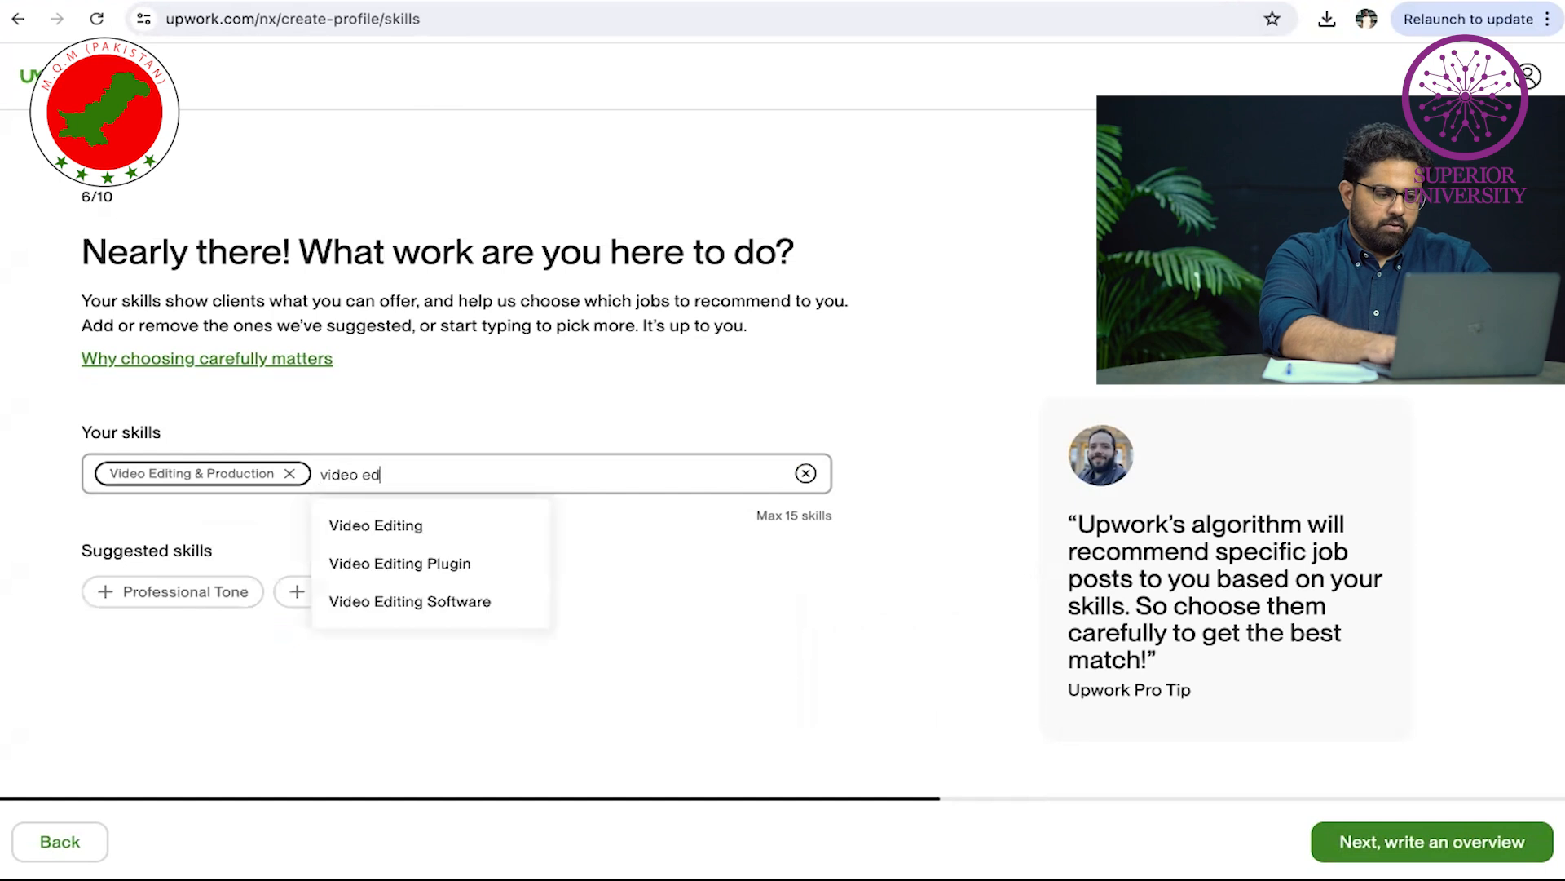
pyautogui.click(408, 602)
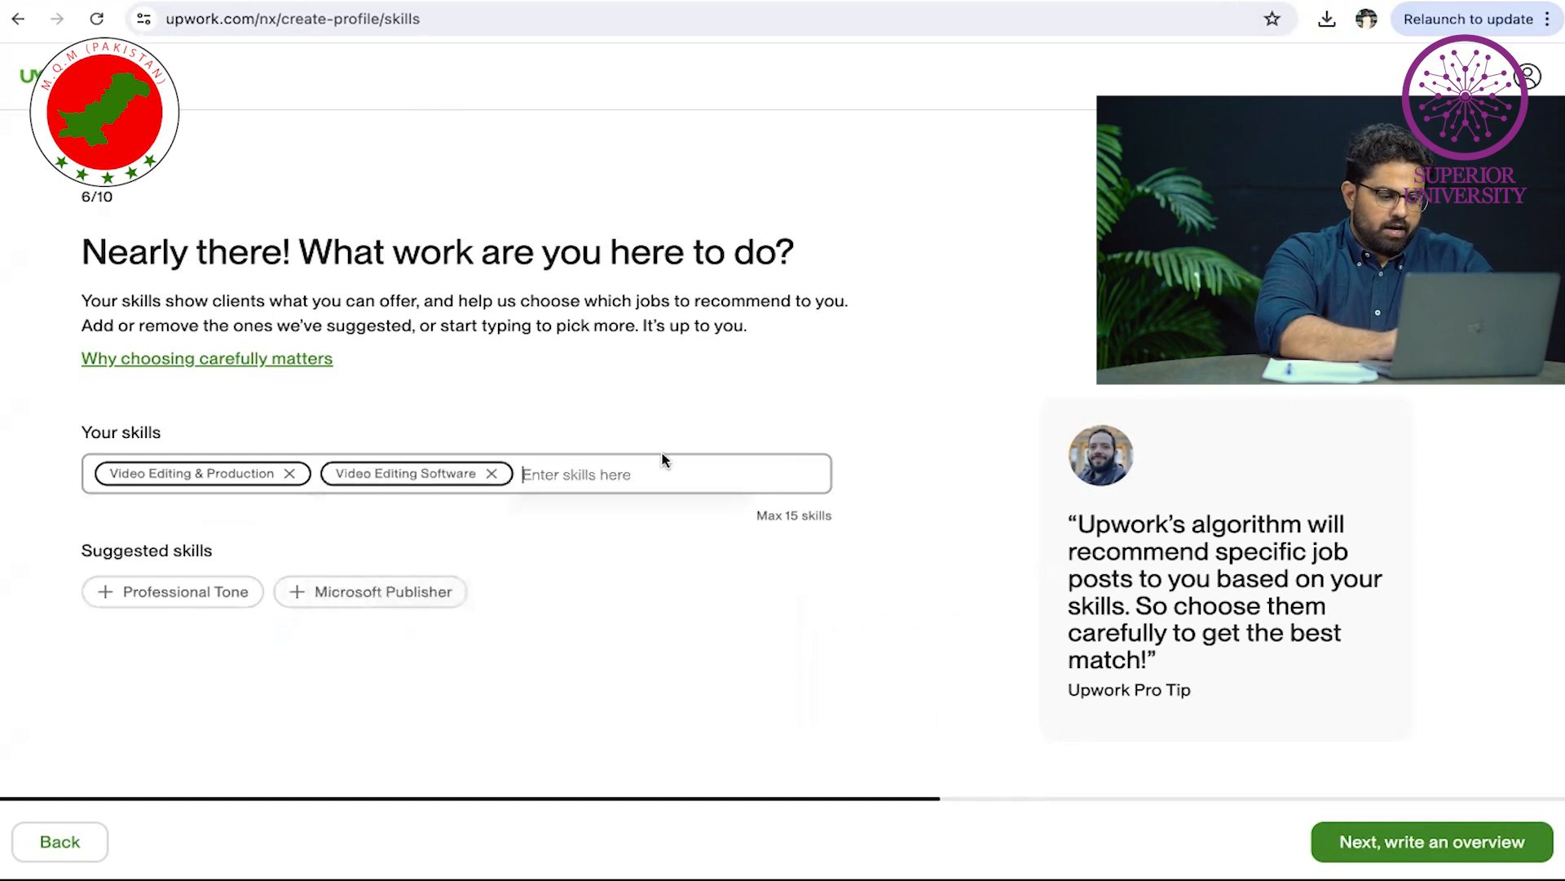
pyautogui.write('video')
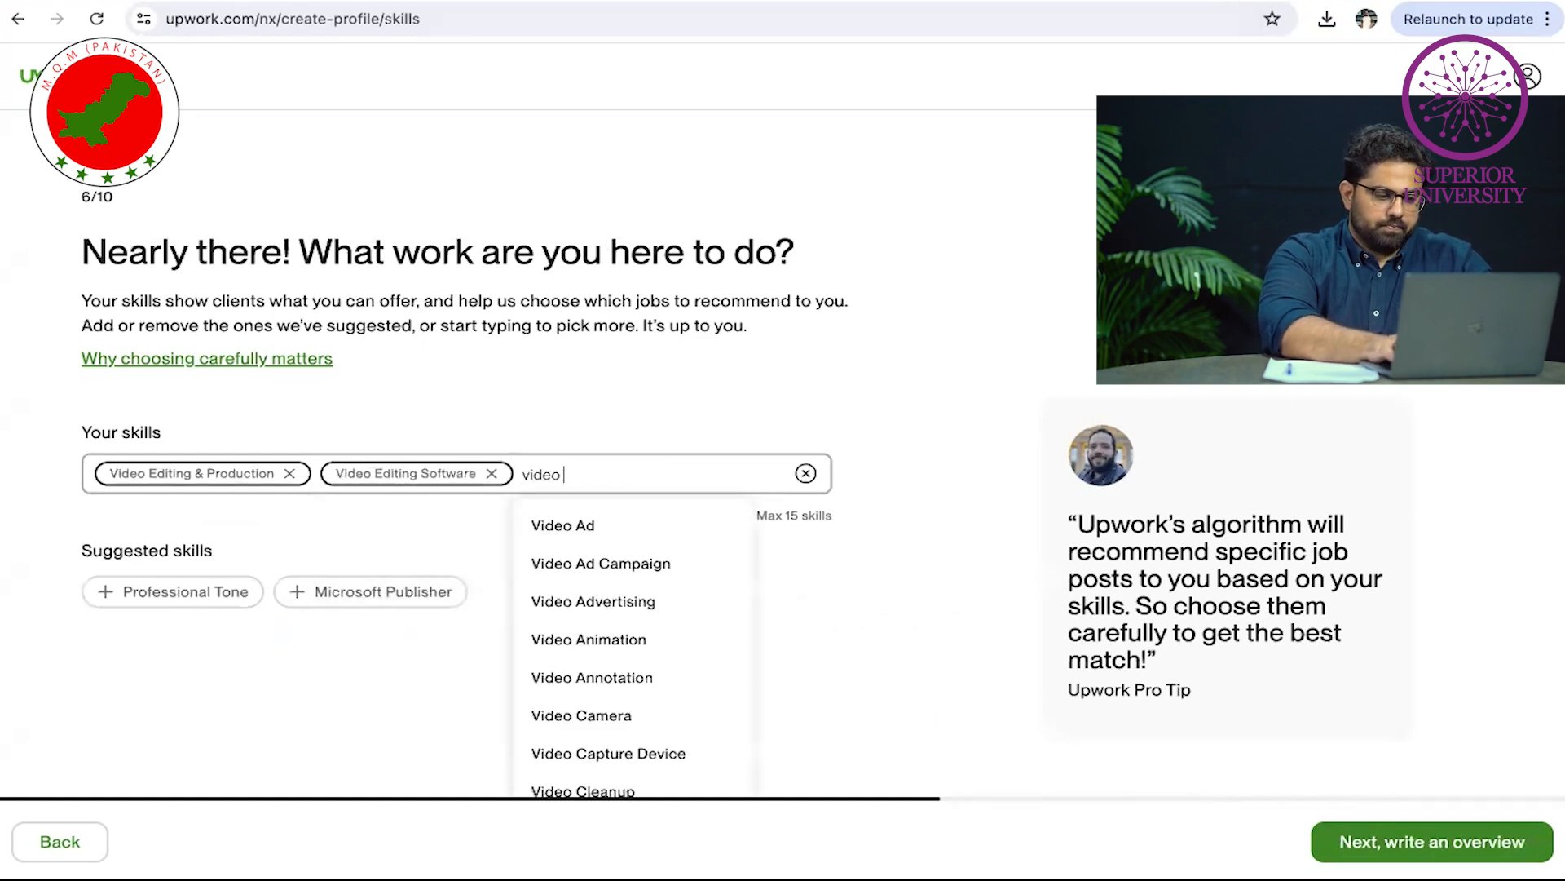
pyautogui.click(636, 565)
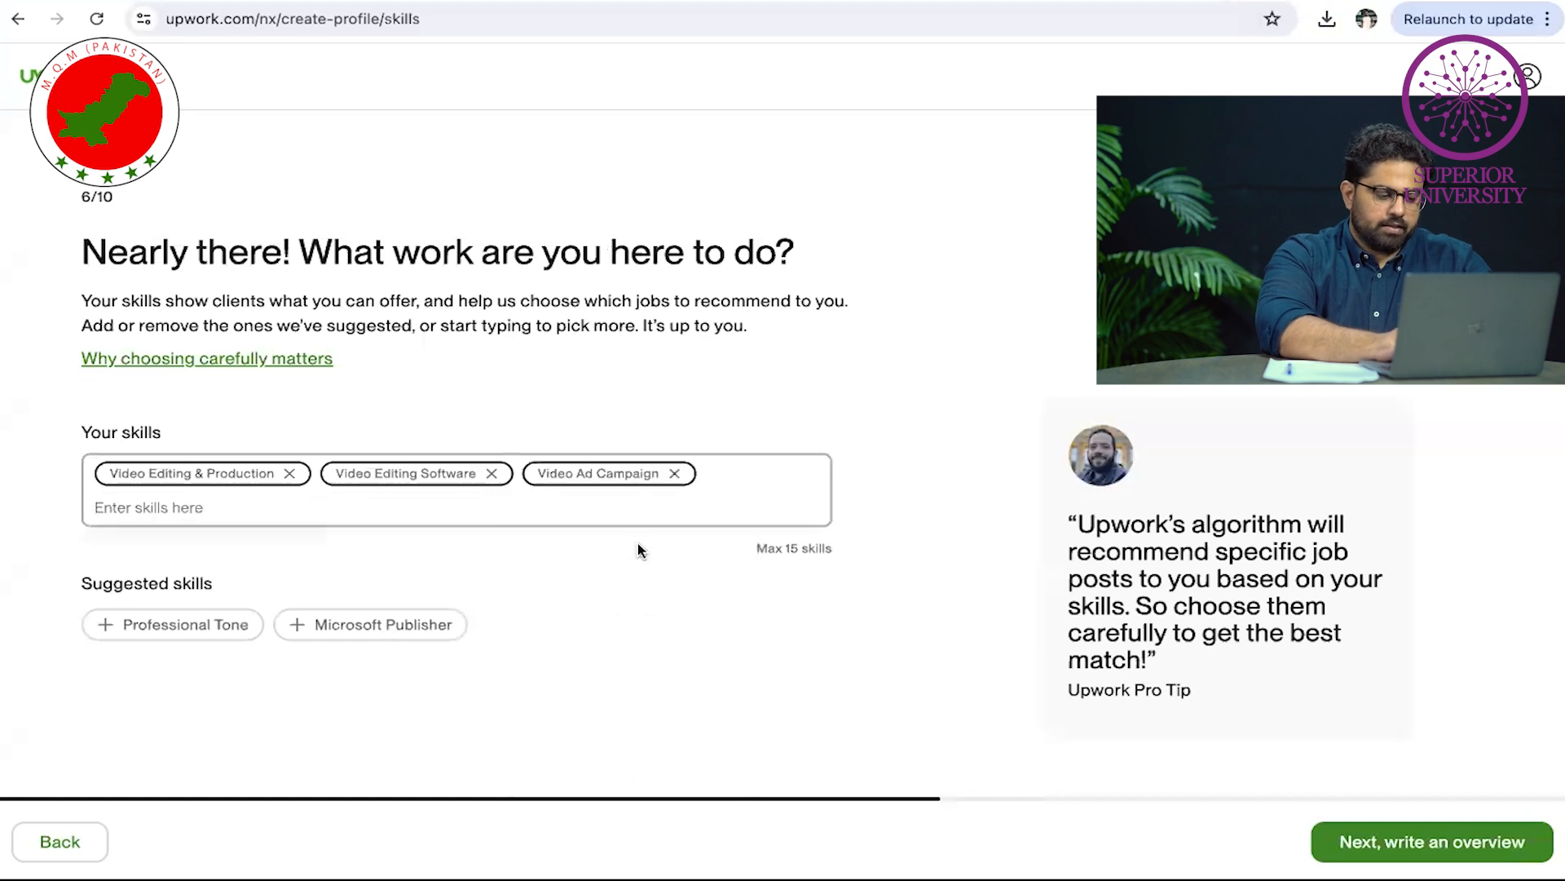
pyautogui.write('vide')
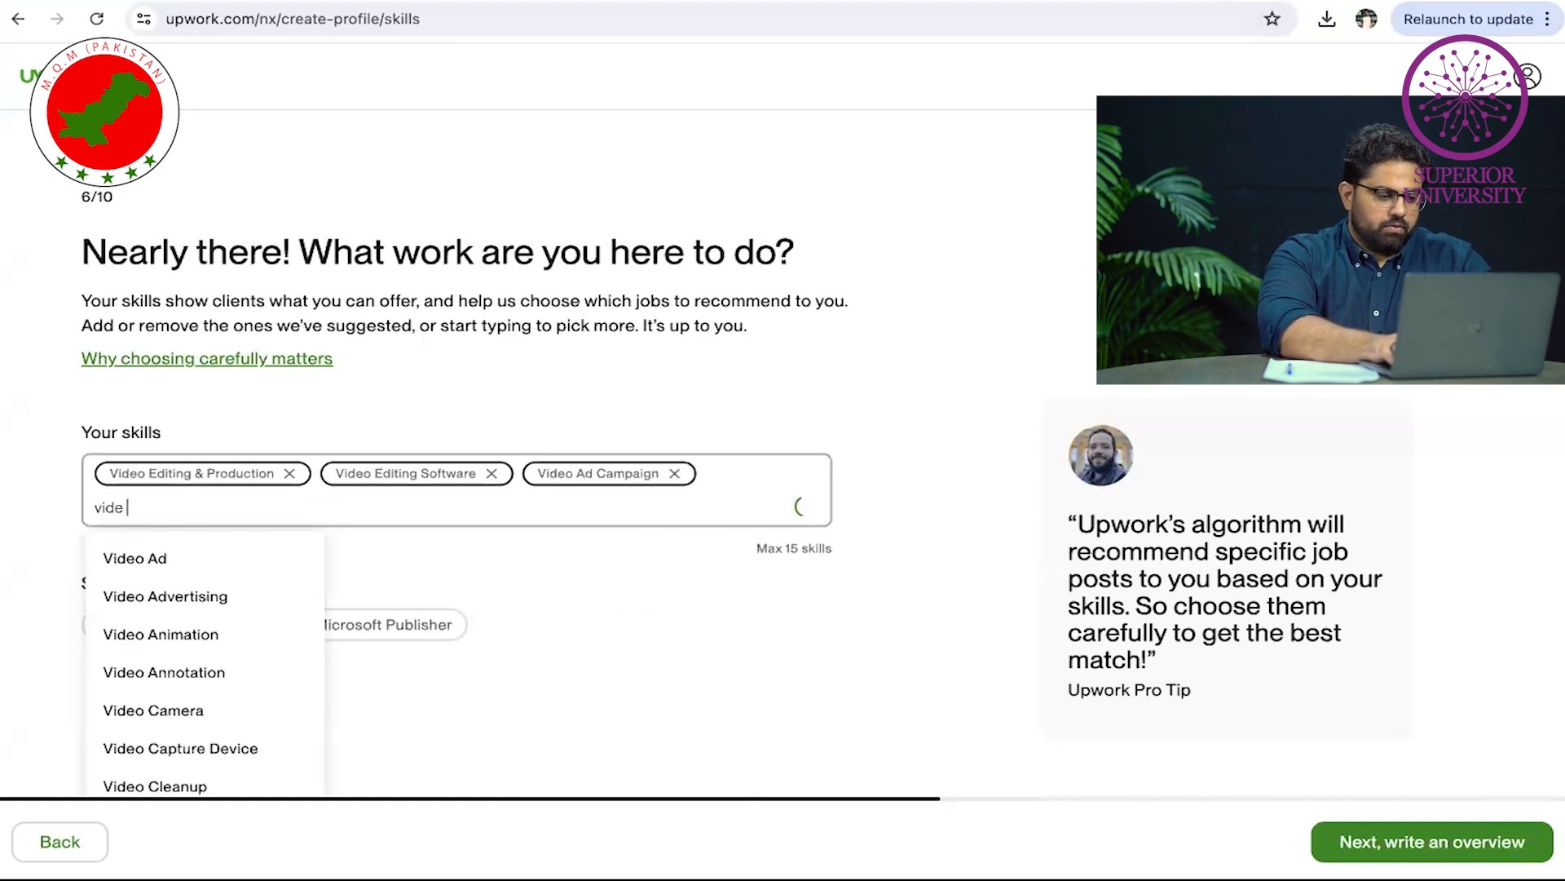
pyautogui.write('o')
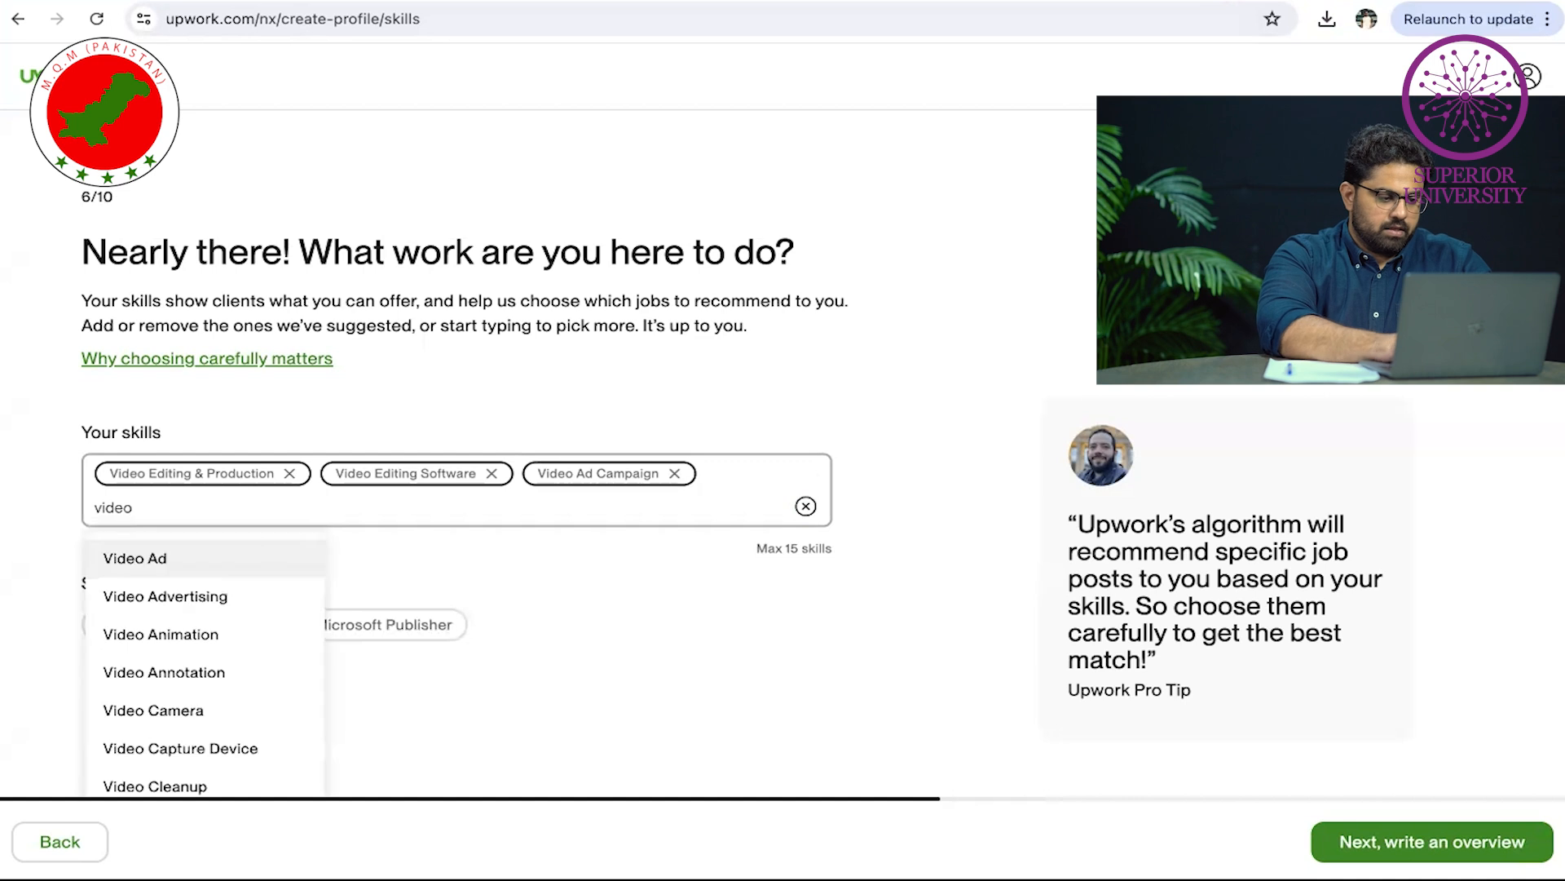
pyautogui.click(235, 595)
# Advance to the bio step, read through the imported qualifications bio, and switch to ChatGPT
pyautogui.click(1455, 842)
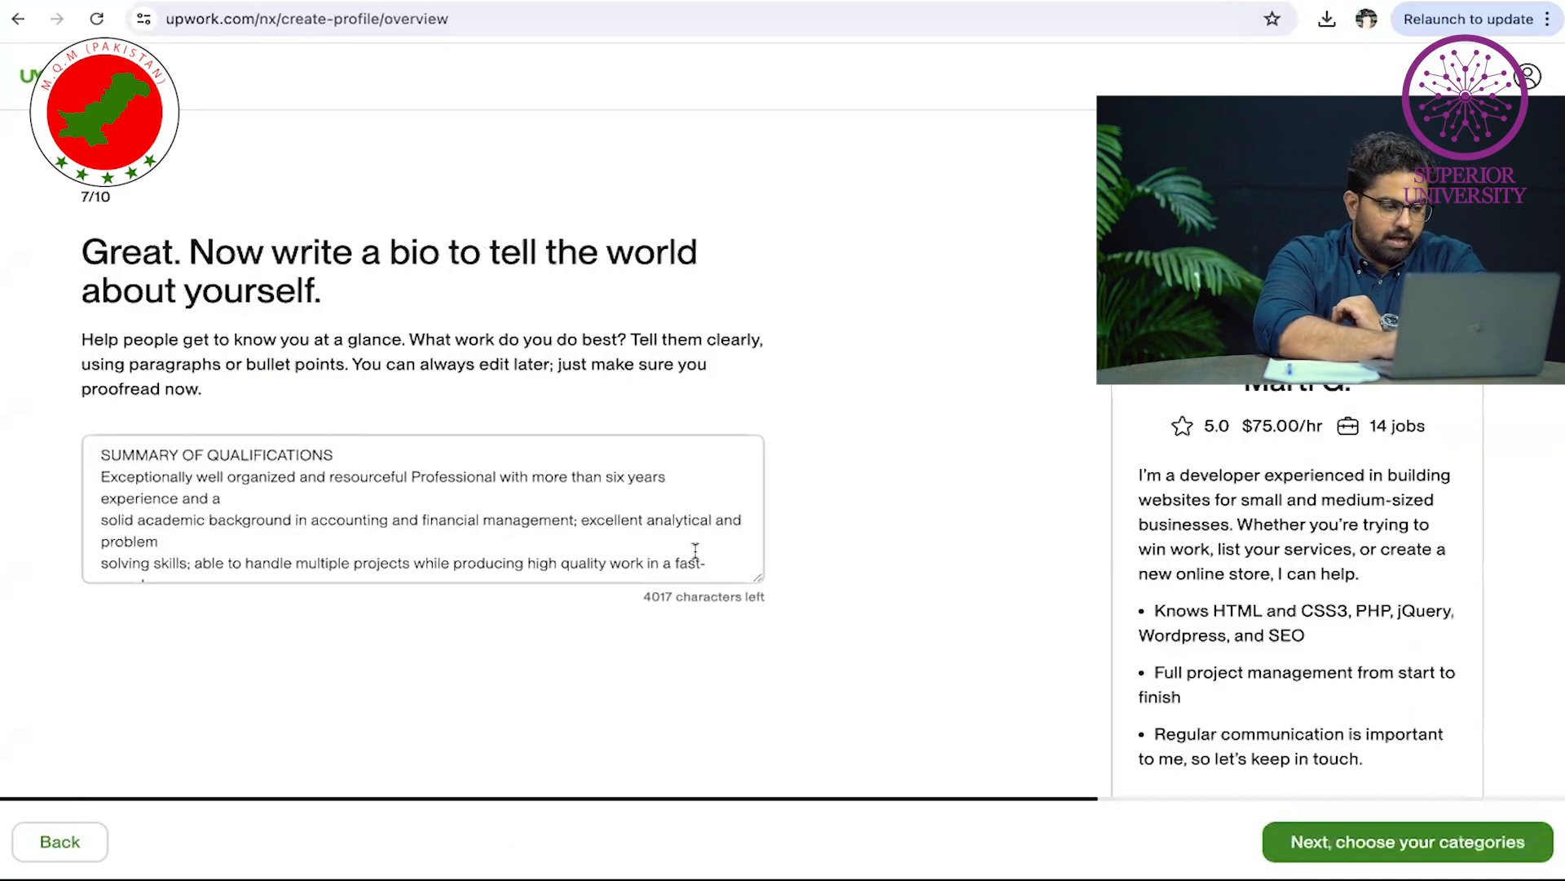
pyautogui.scroll(-1, 537, 492)
pyautogui.scroll(1, 537, 491)
pyautogui.scroll(-2, 538, 492)
pyautogui.scroll(-5, 537, 491)
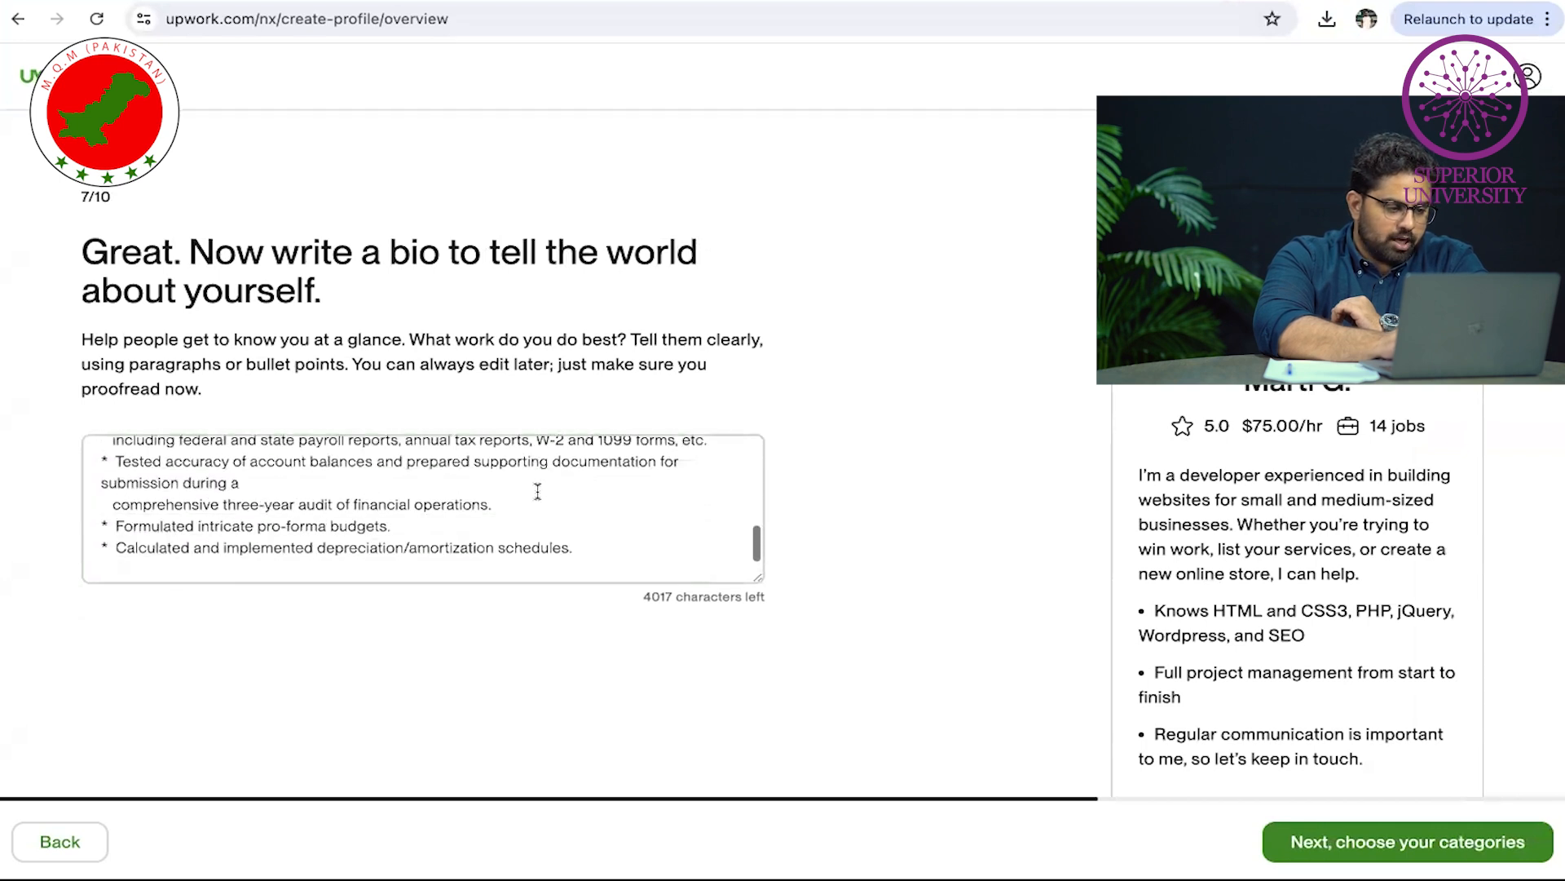
pyautogui.scroll(8, 537, 492)
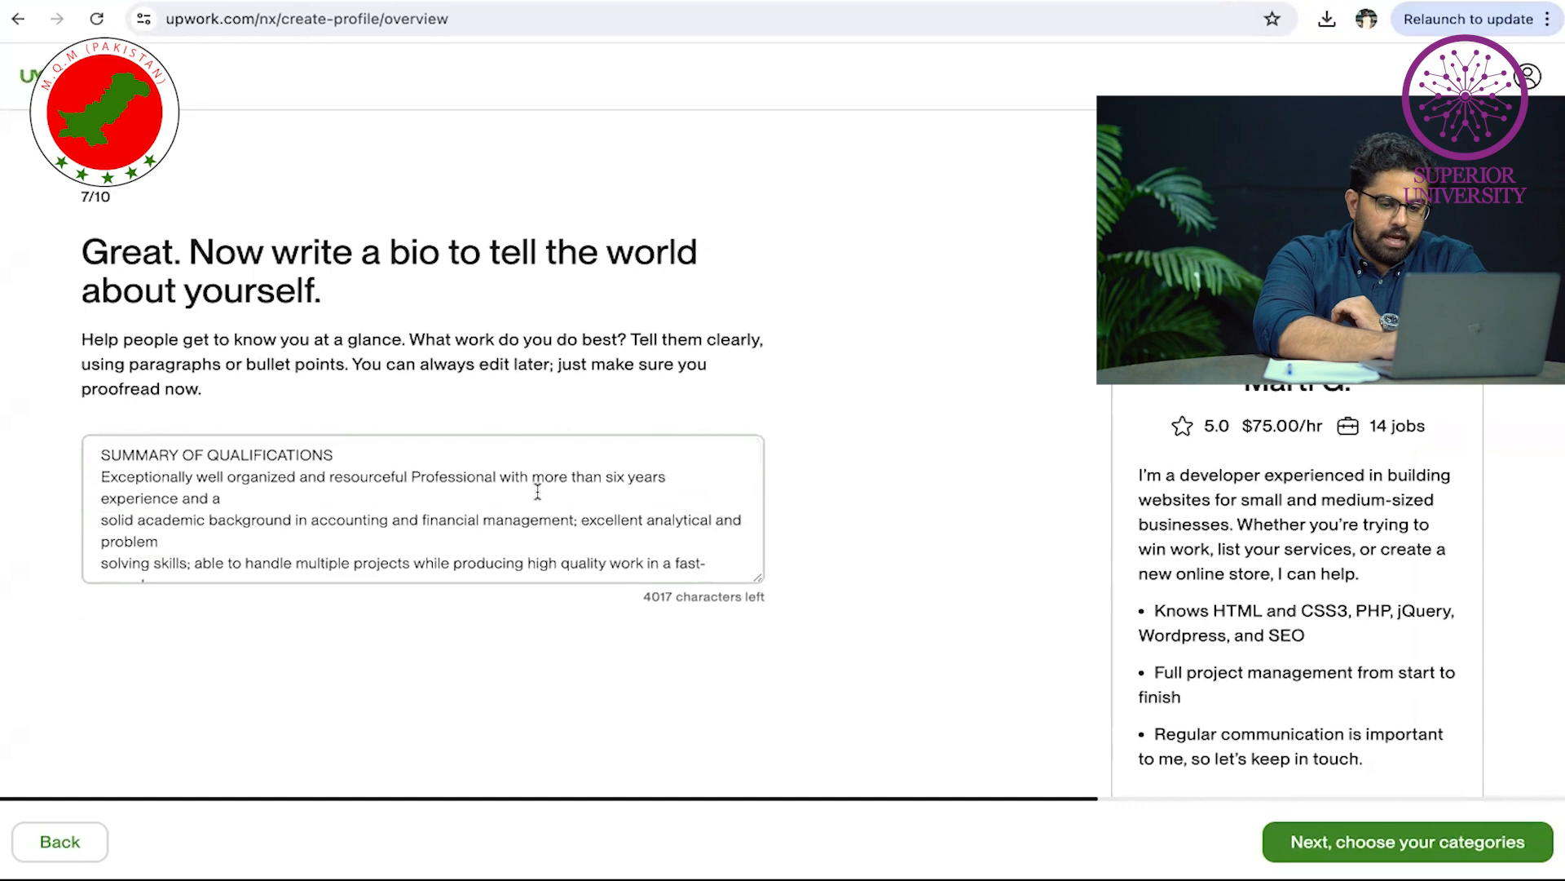
pyautogui.scroll(-5, 538, 491)
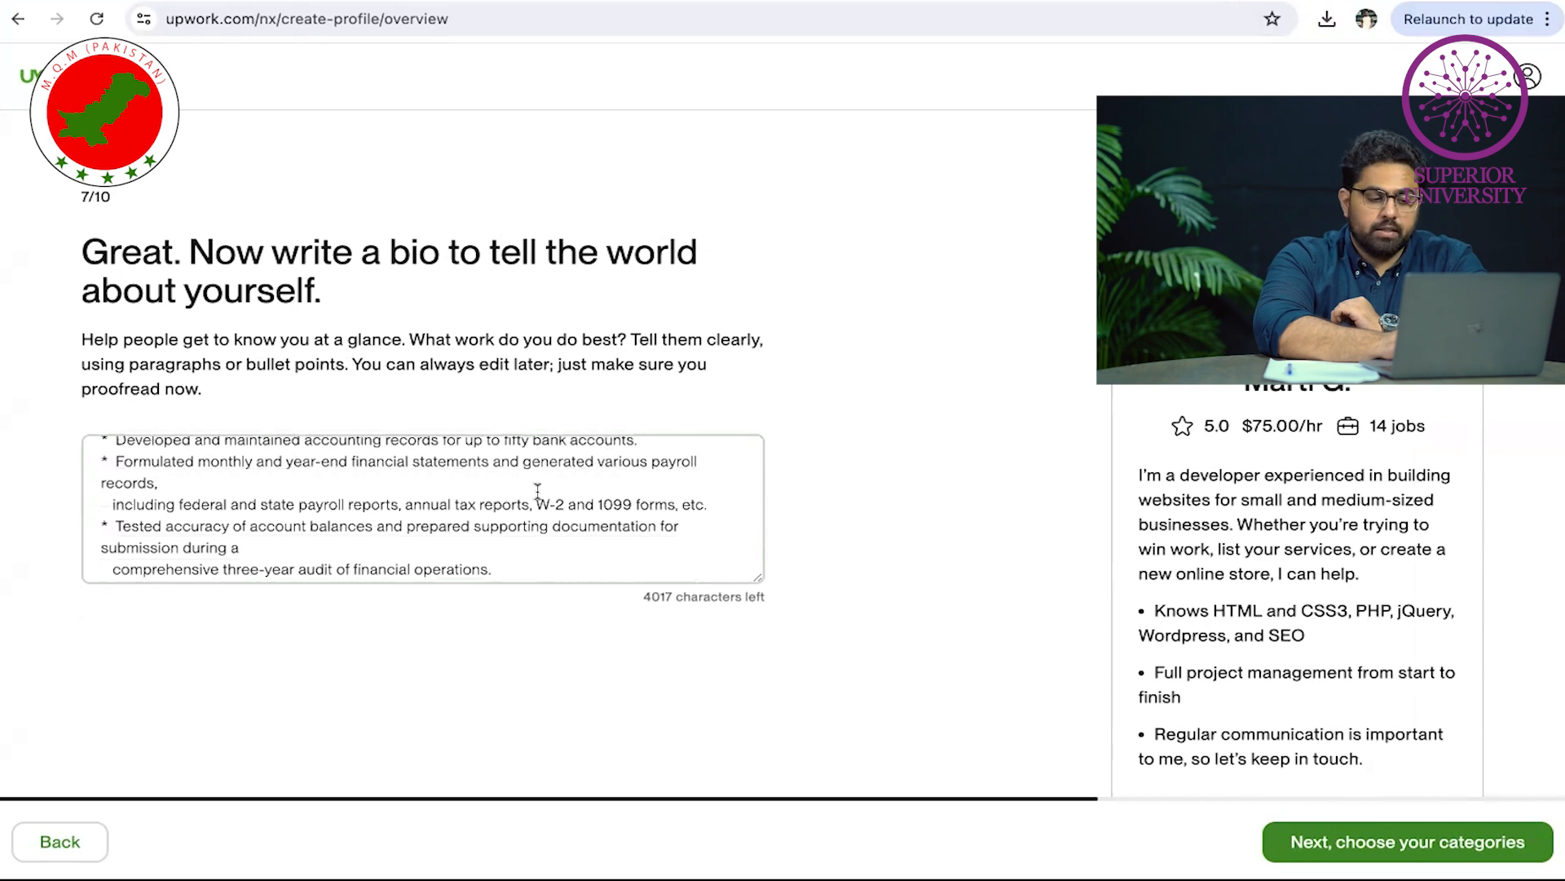
pyautogui.scroll(-2, 537, 491)
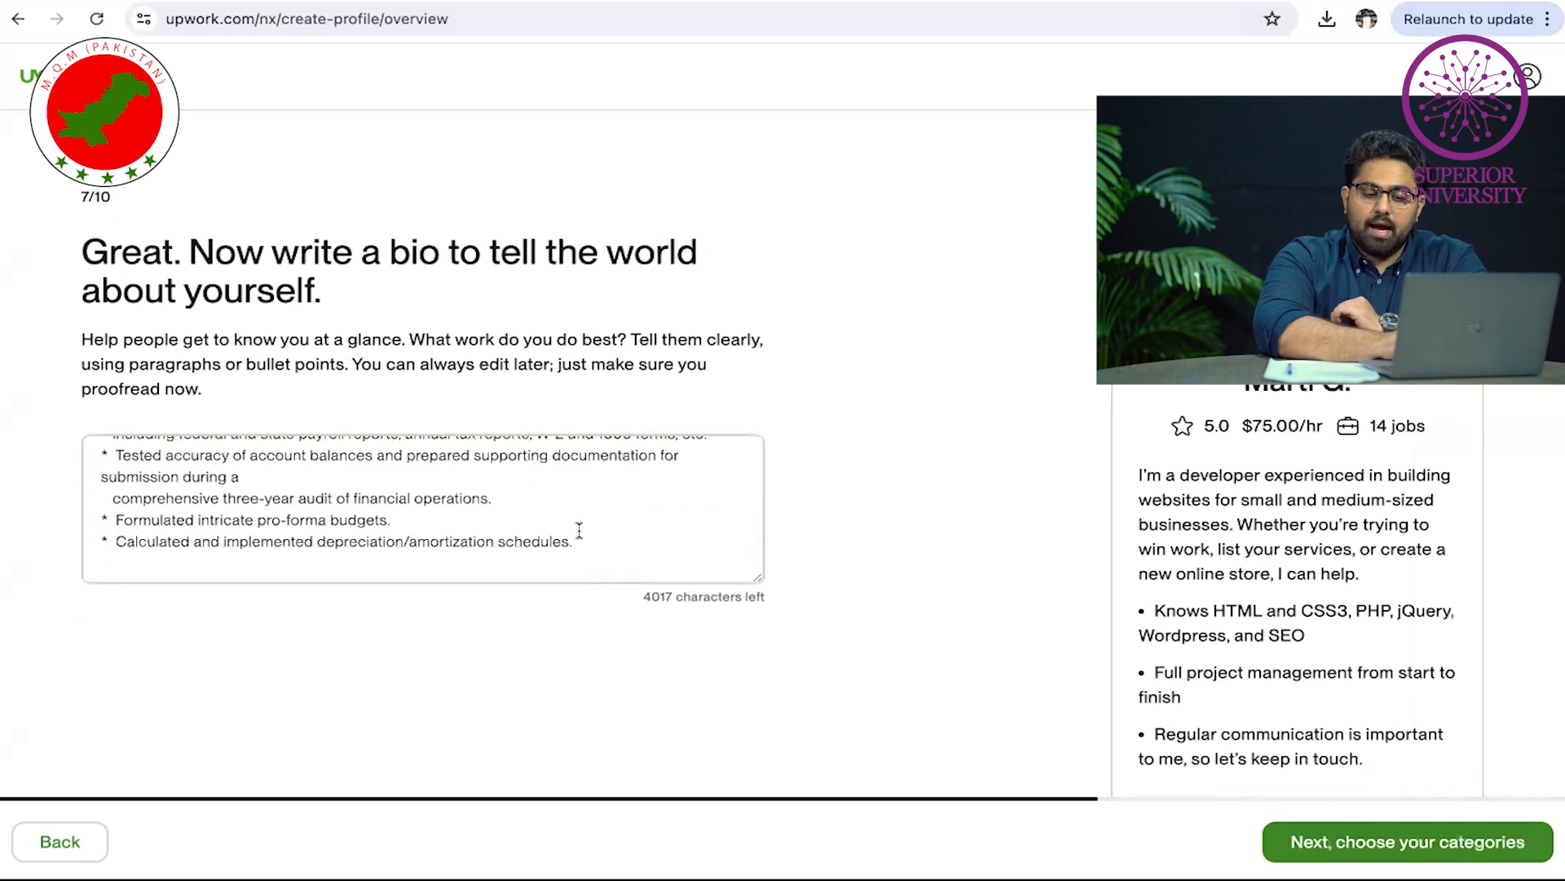
pyautogui.scroll(5, 579, 531)
pyautogui.hotkey('ctrl', 'Tab')
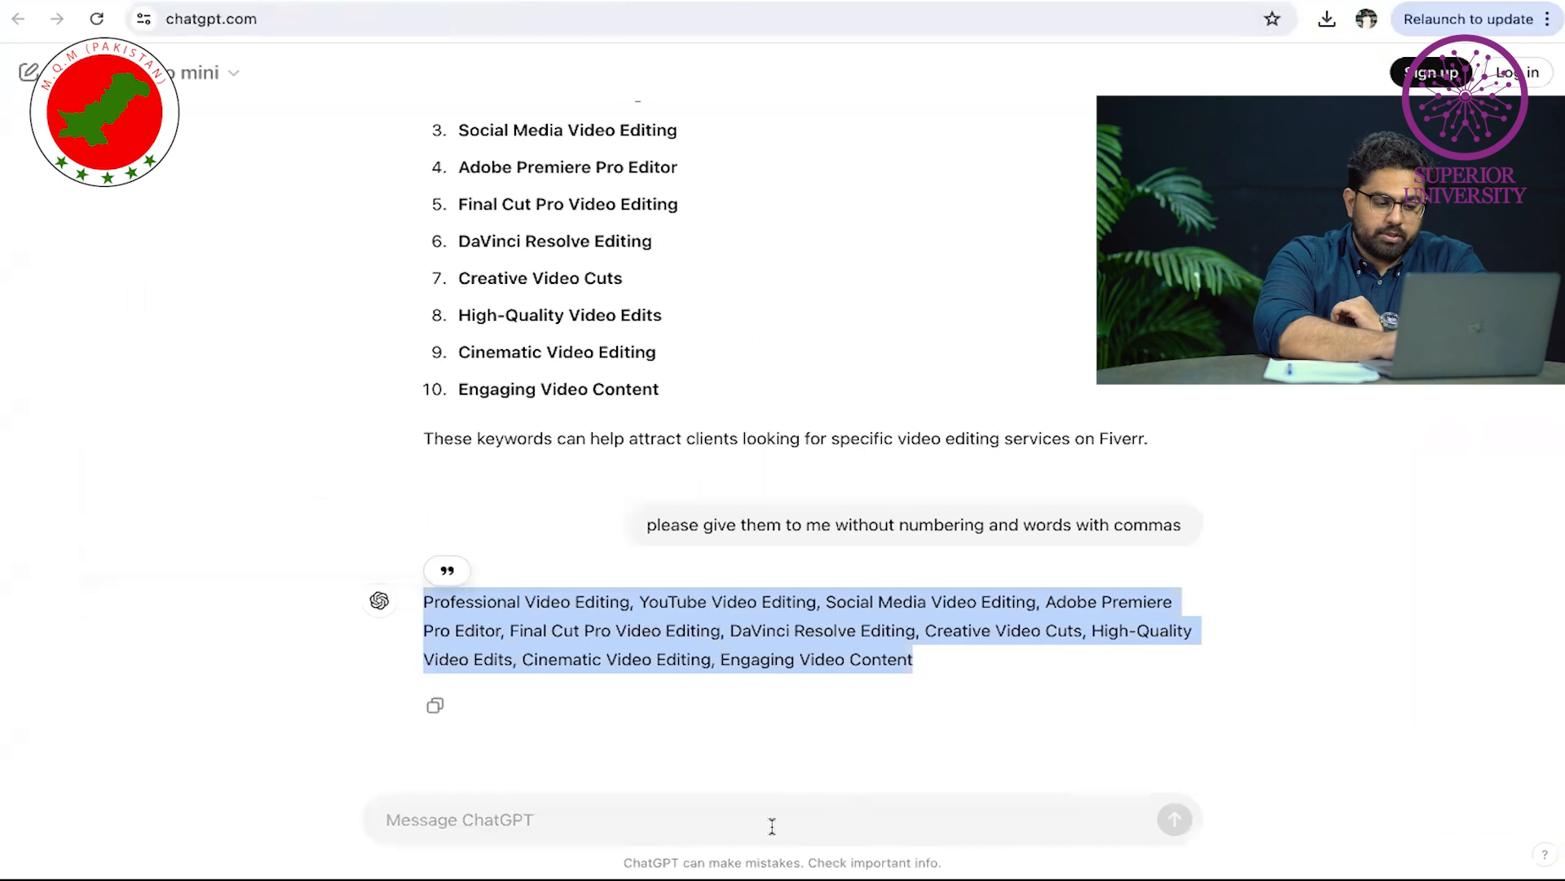
# Ask ChatGPT for an English video-editor bio including your name, and copy the result
pyautogui.click(702, 820)
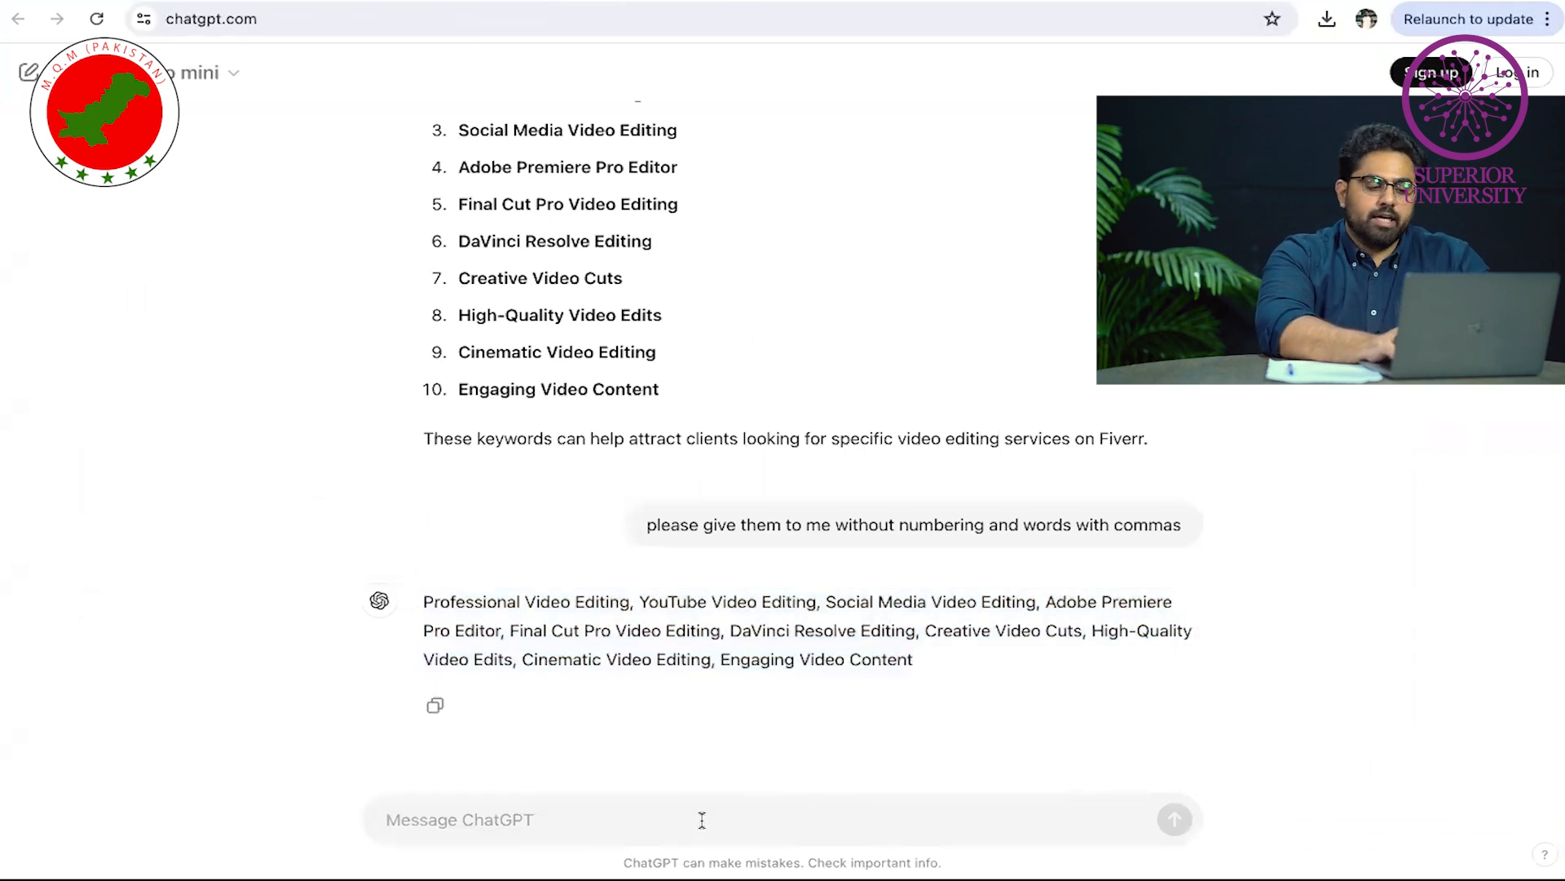
pyautogui.write('main upwork par pr')
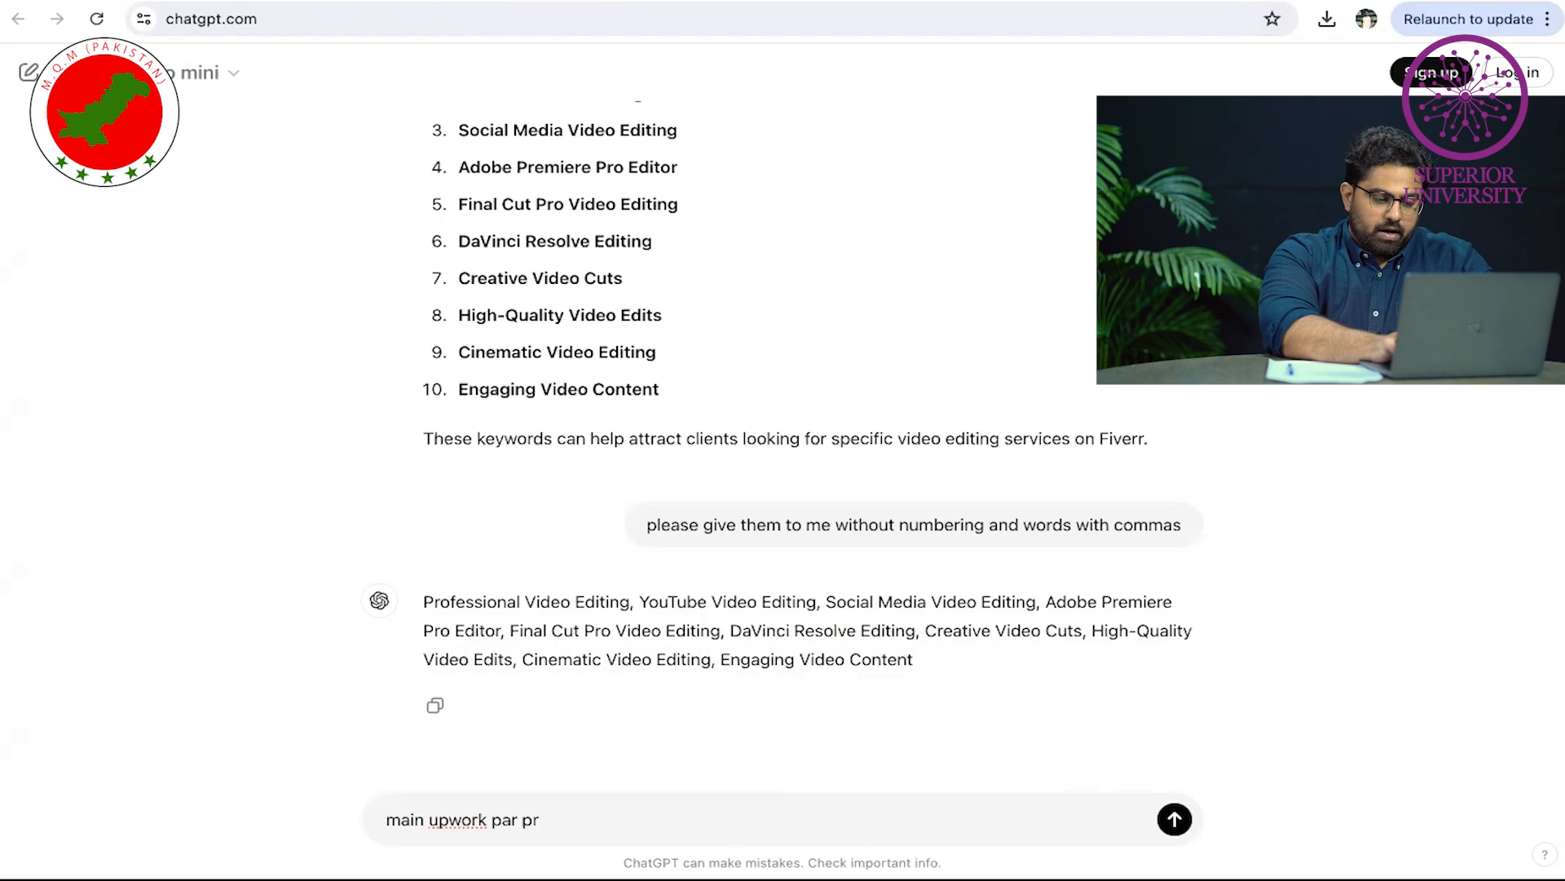
pyautogui.write('ofile bn')
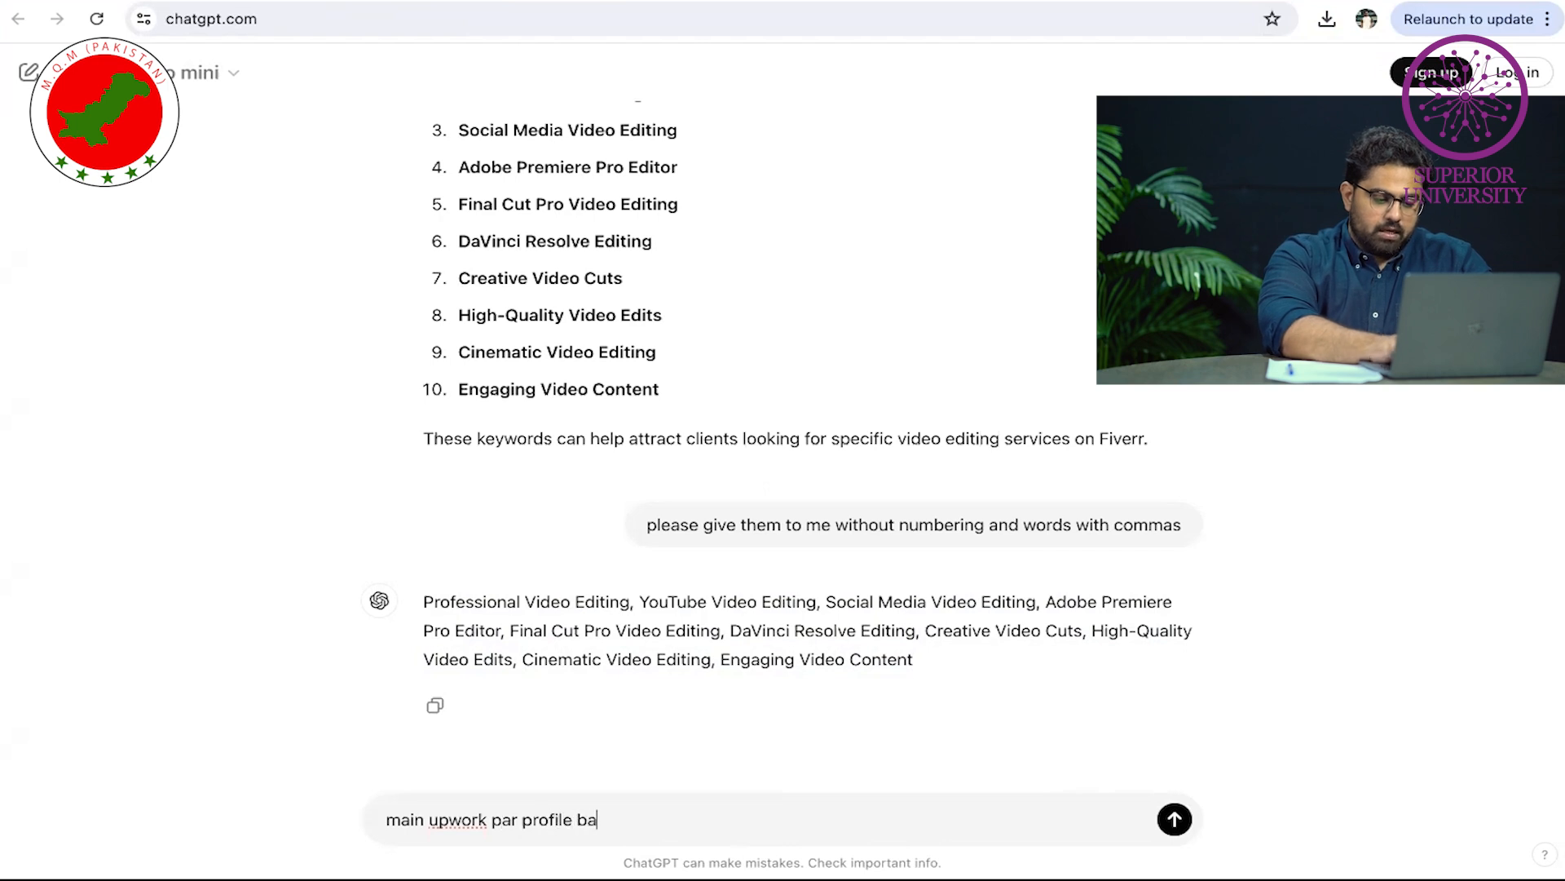
pyautogui.write('na raha hoon, mujhe englis')
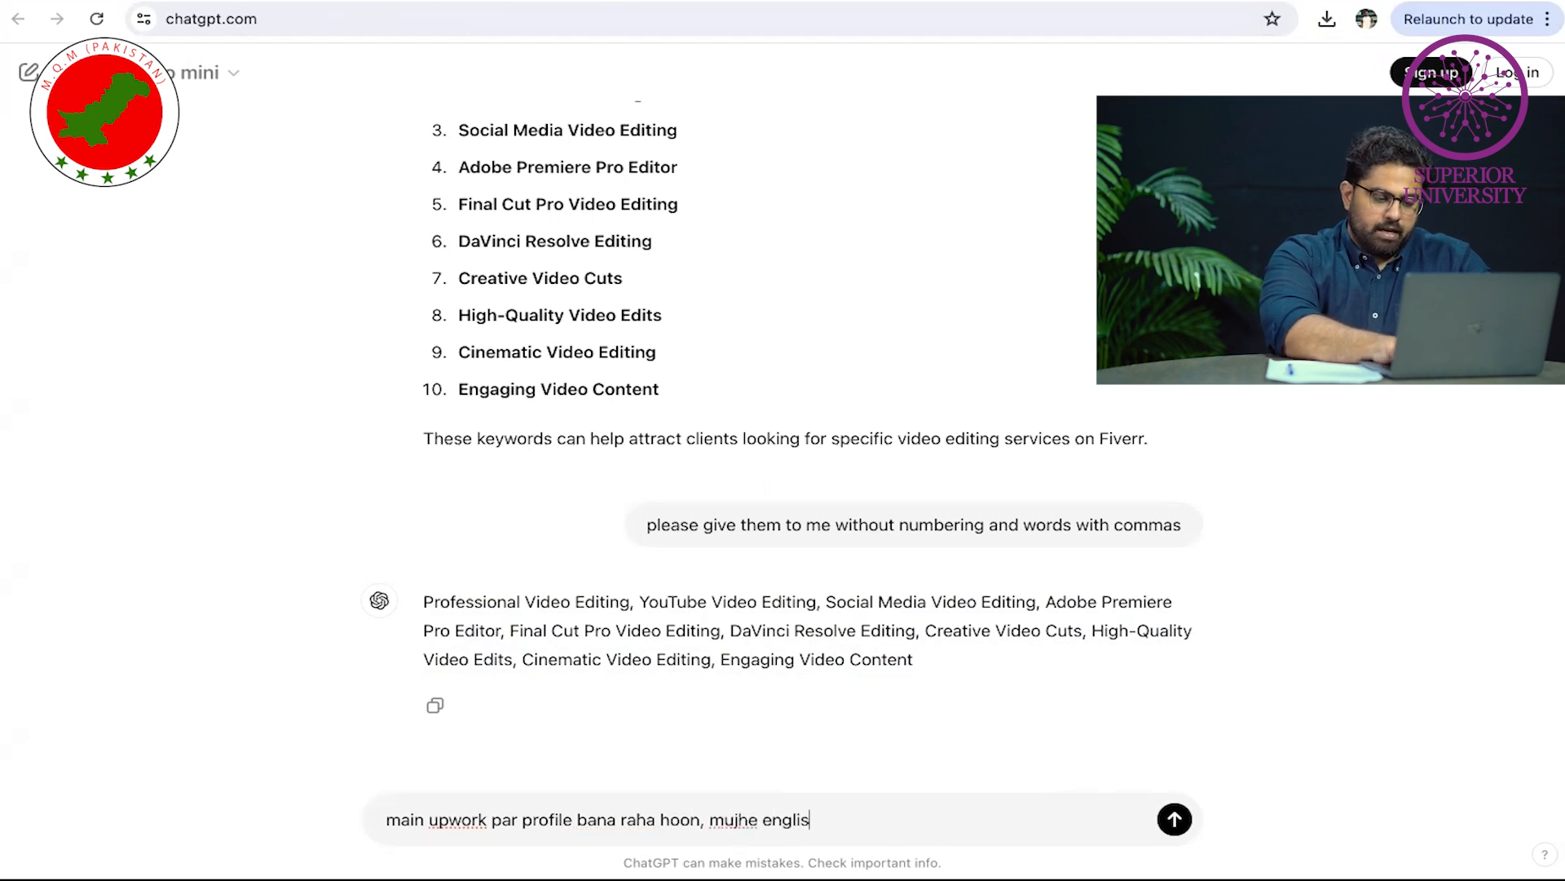
pyautogui.write('h main mera bio ')
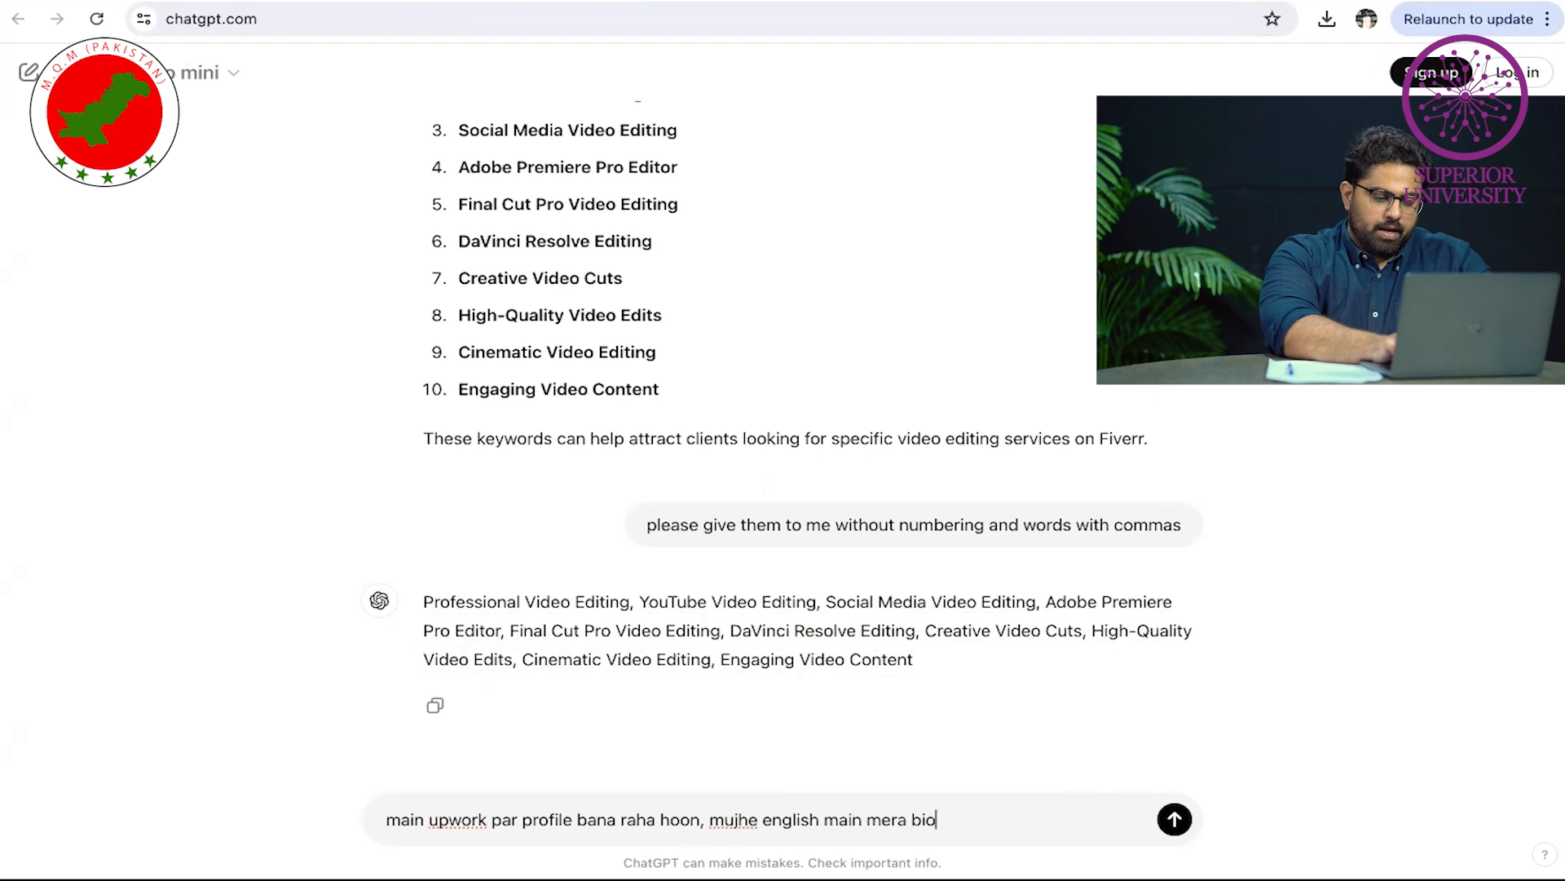
pyautogui.write('likh dou, nai')
pyautogui.press('BackSpace')
pyautogui.press('BackSpace')
pyautogui.press('BackSpace')
pyautogui.write('main ek video edito')
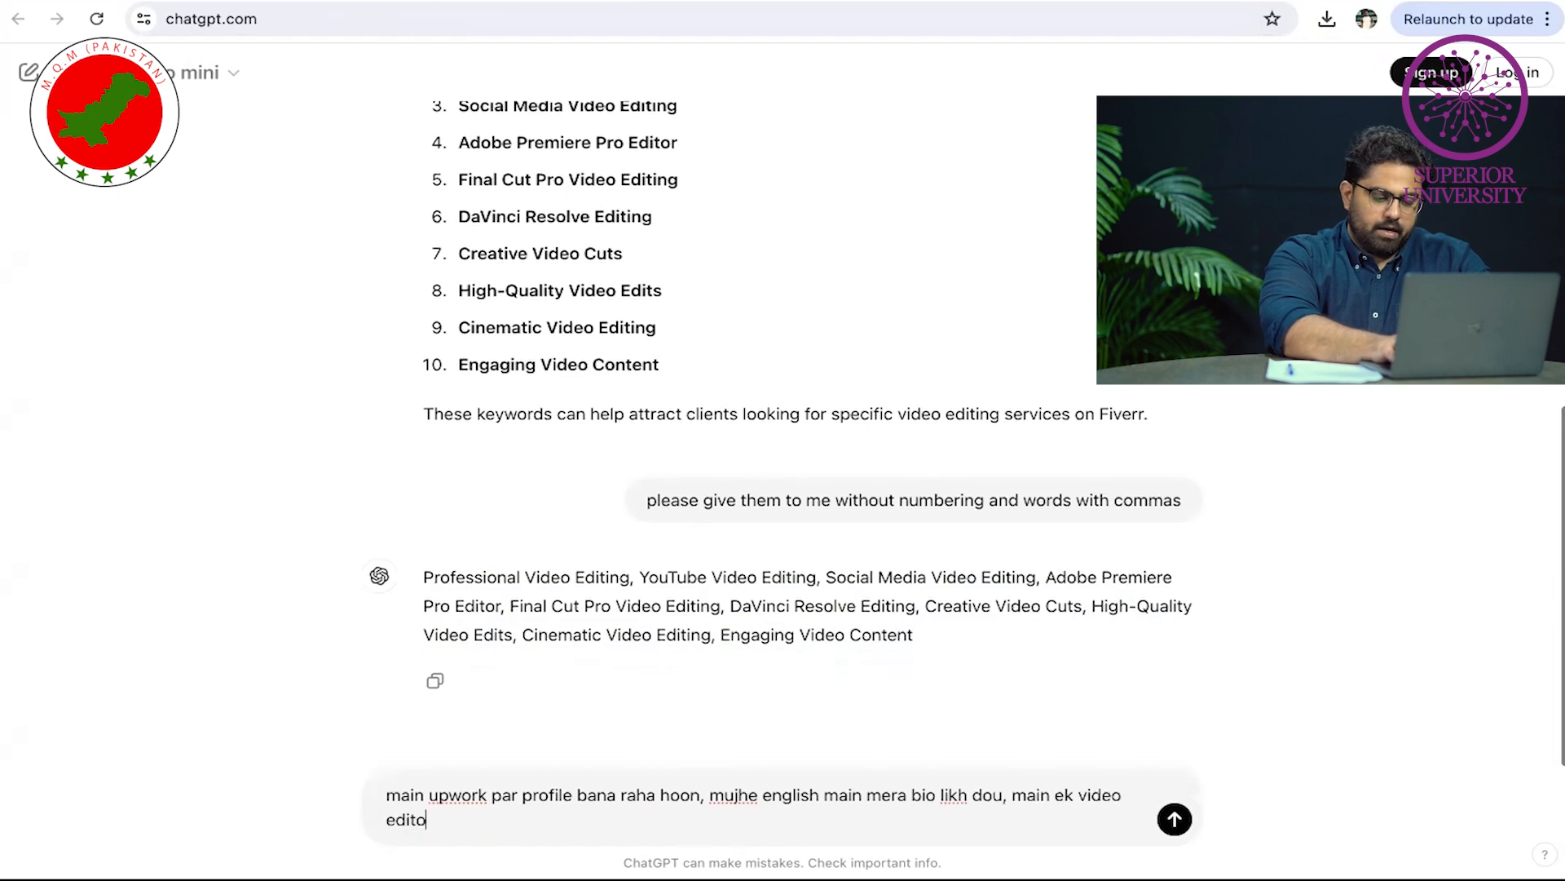
pyautogui.write('r hoon, mera naam hai ')
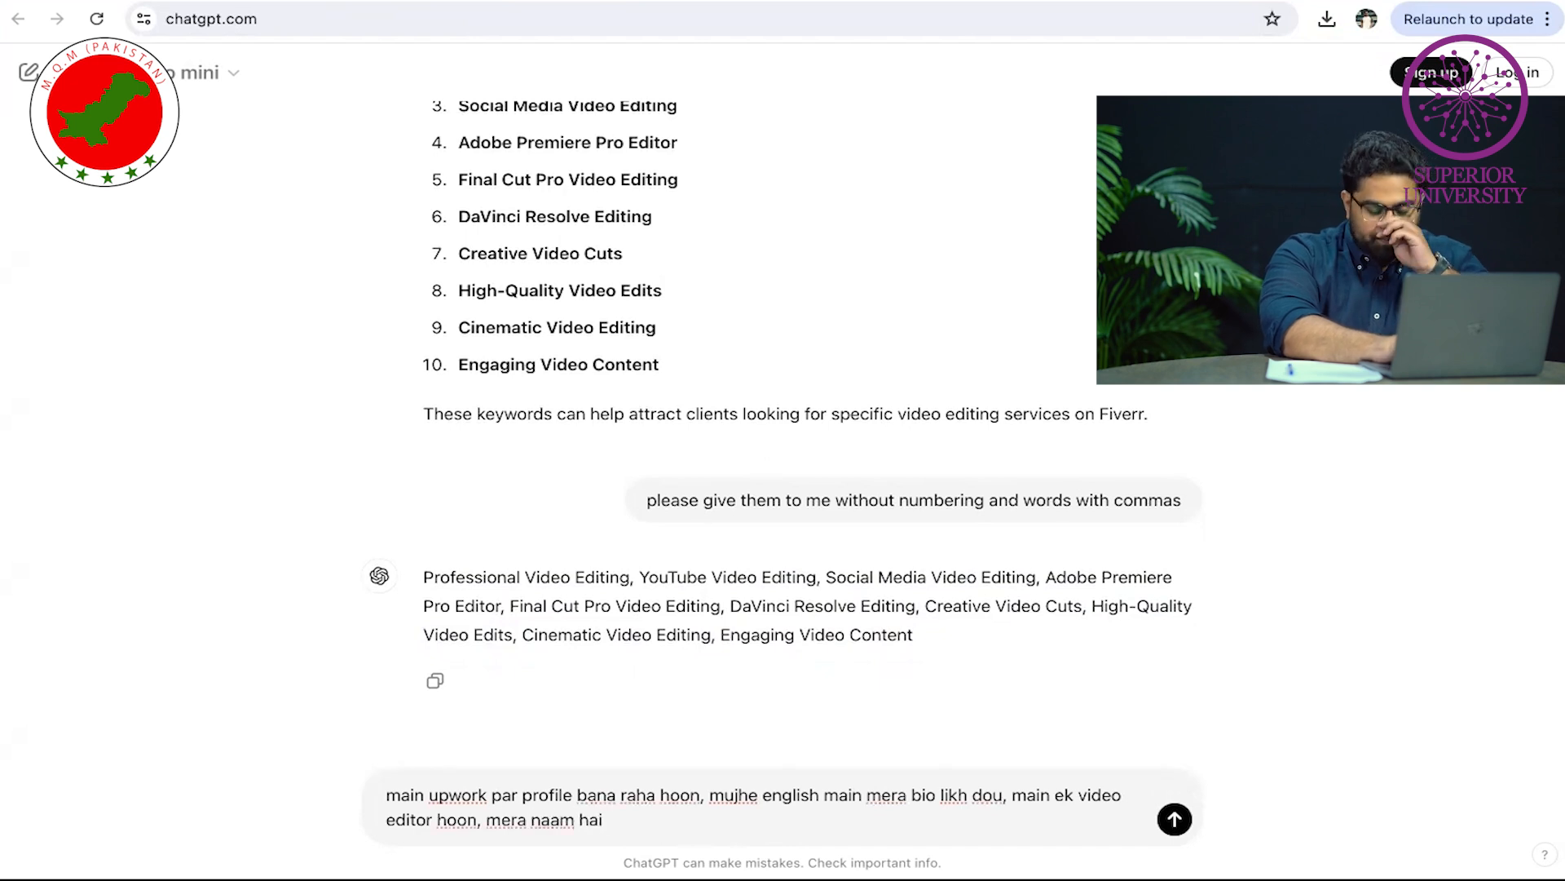
pyautogui.write('hammad a')
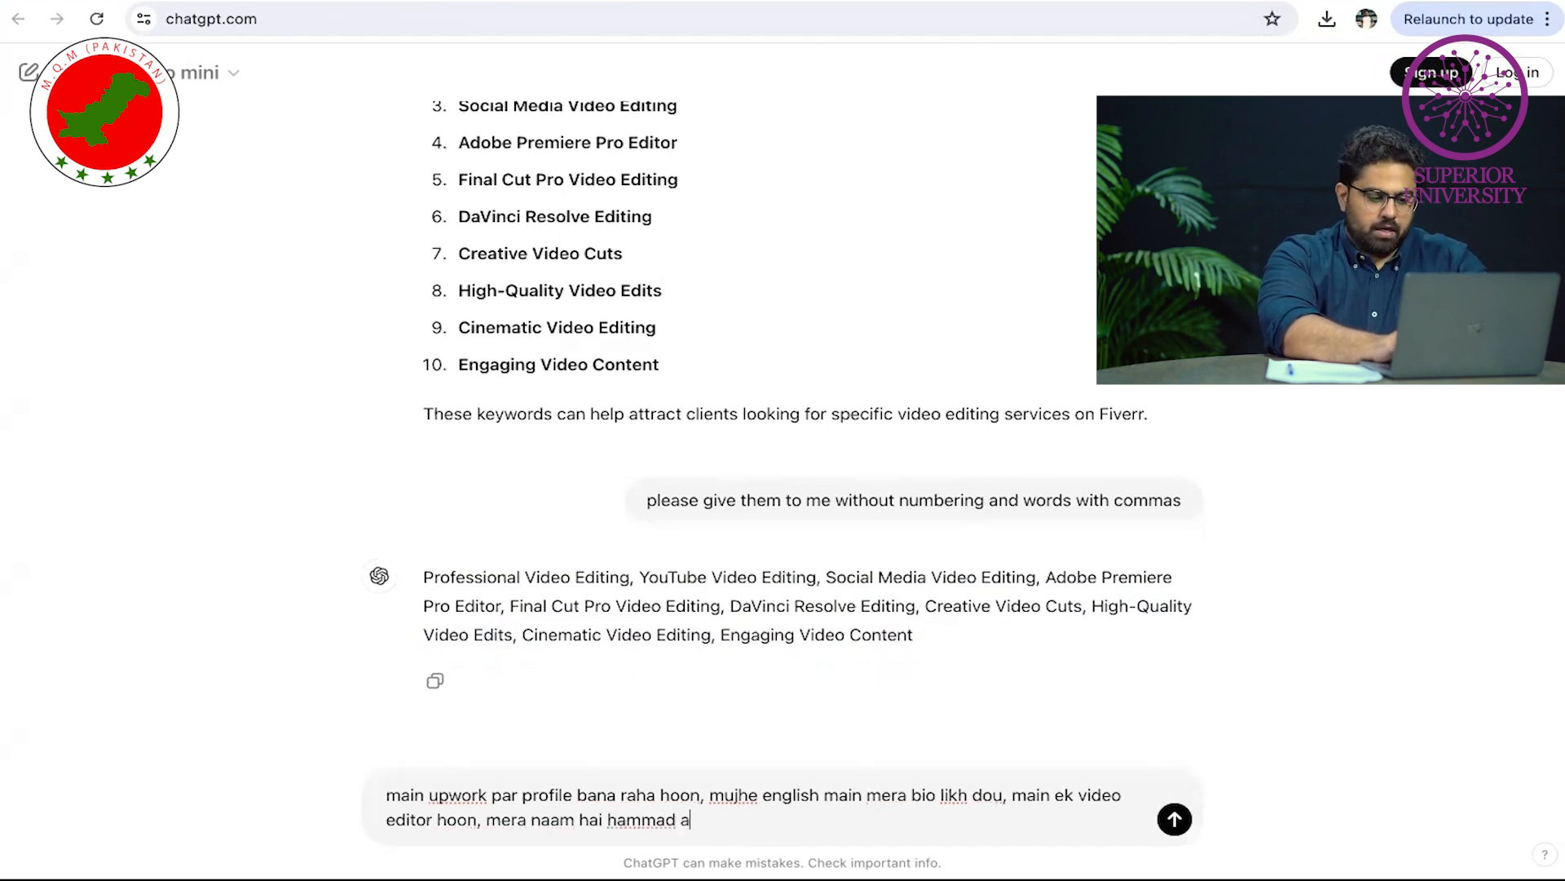
pyautogui.write('li')
pyautogui.press('Return')
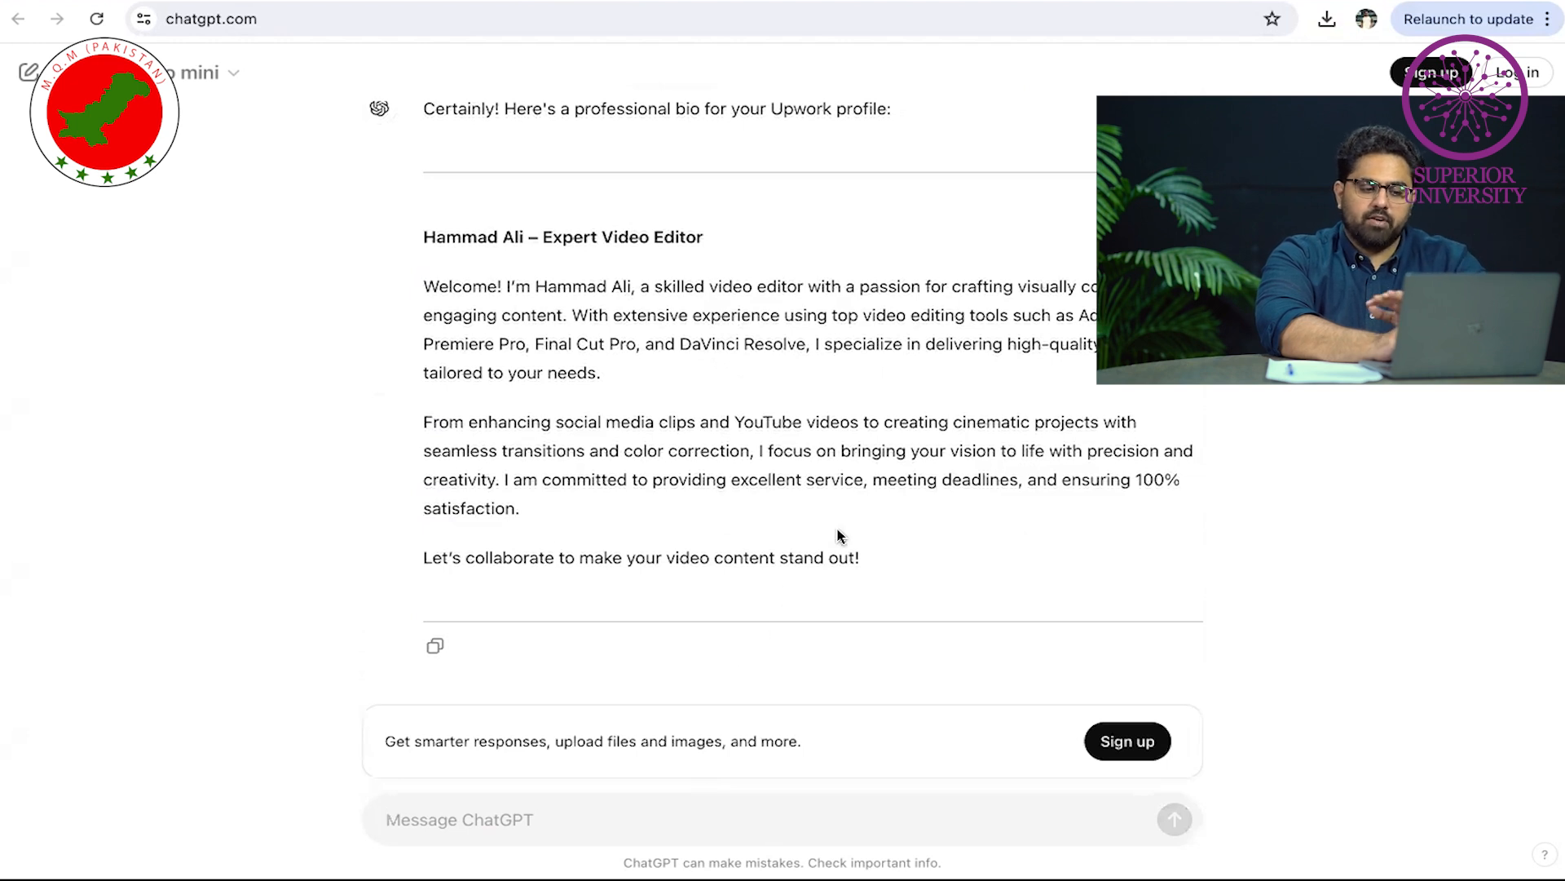
pyautogui.moveTo(860, 561)
pyautogui.mouseDown()
pyautogui.moveTo(440, 557)
pyautogui.moveTo(412, 296)
pyautogui.moveTo(581, 349)
pyautogui.moveTo(905, 524)
pyautogui.moveTo(872, 558)
pyautogui.mouseUp()
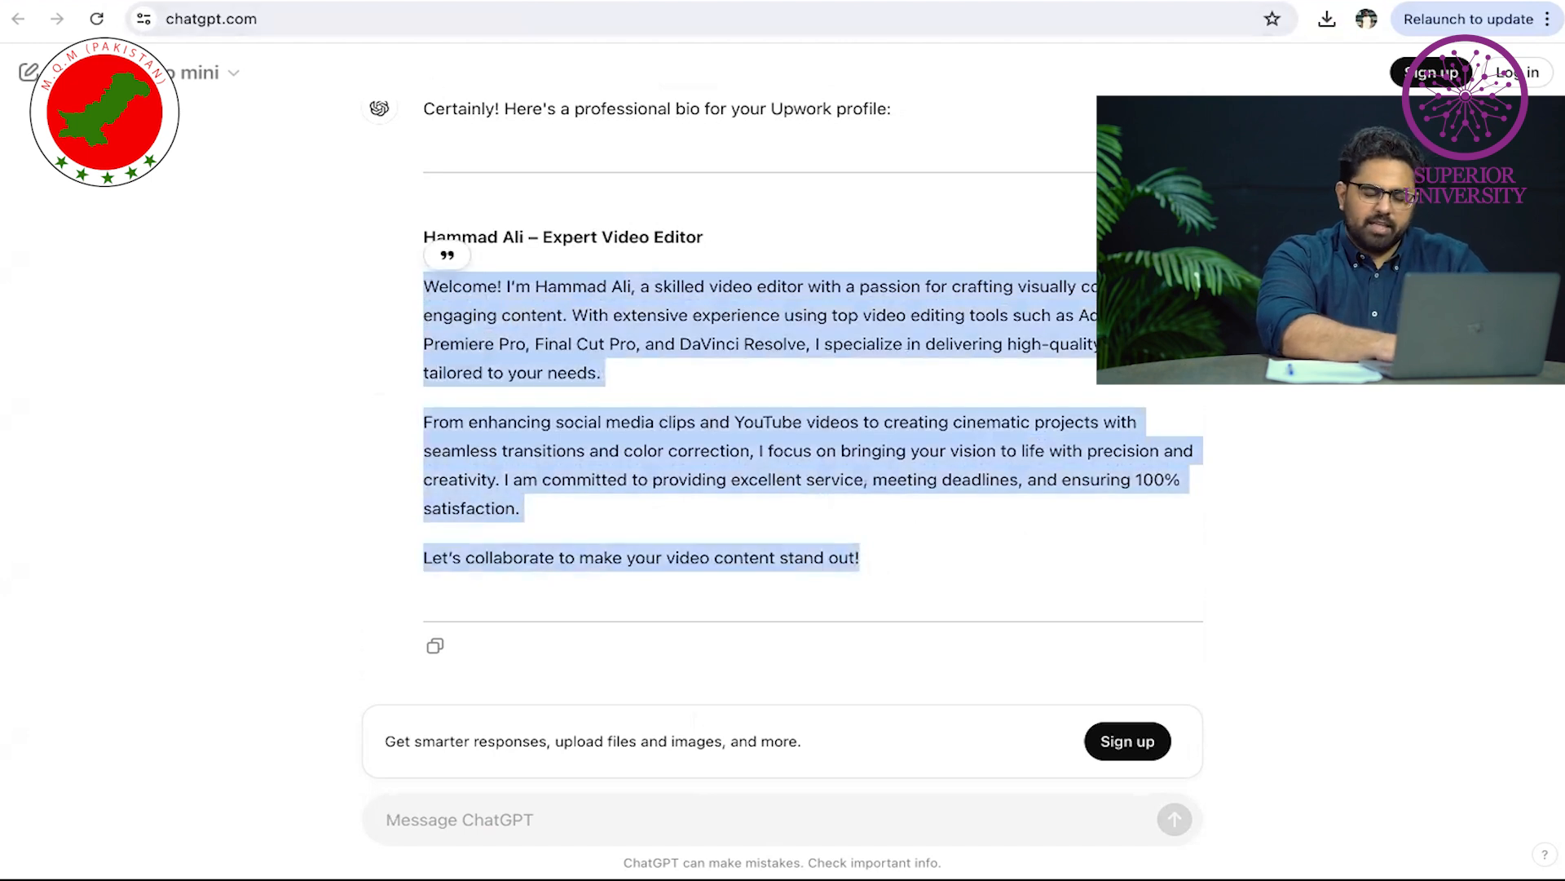
pyautogui.hotkey('ctrl', 'Tab')
# Replace the old accounting bio with the pasted ChatGPT video-editor bio
pyautogui.click(465, 569)
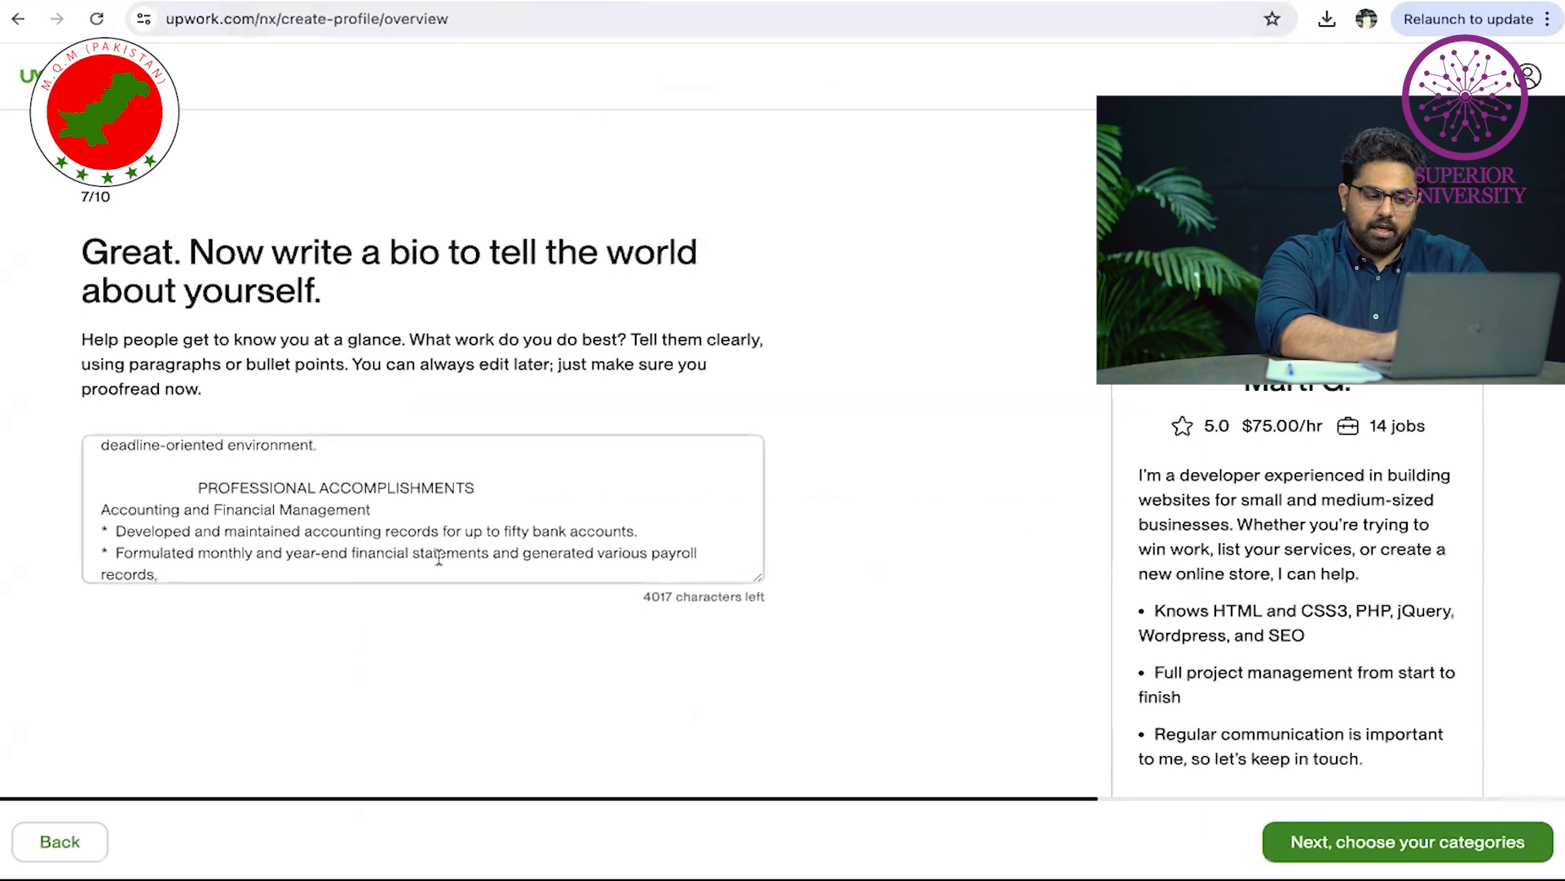
pyautogui.tripleClick(465, 569)
pyautogui.hotkey('ctrl', 'a')
pyautogui.press('BackSpace')
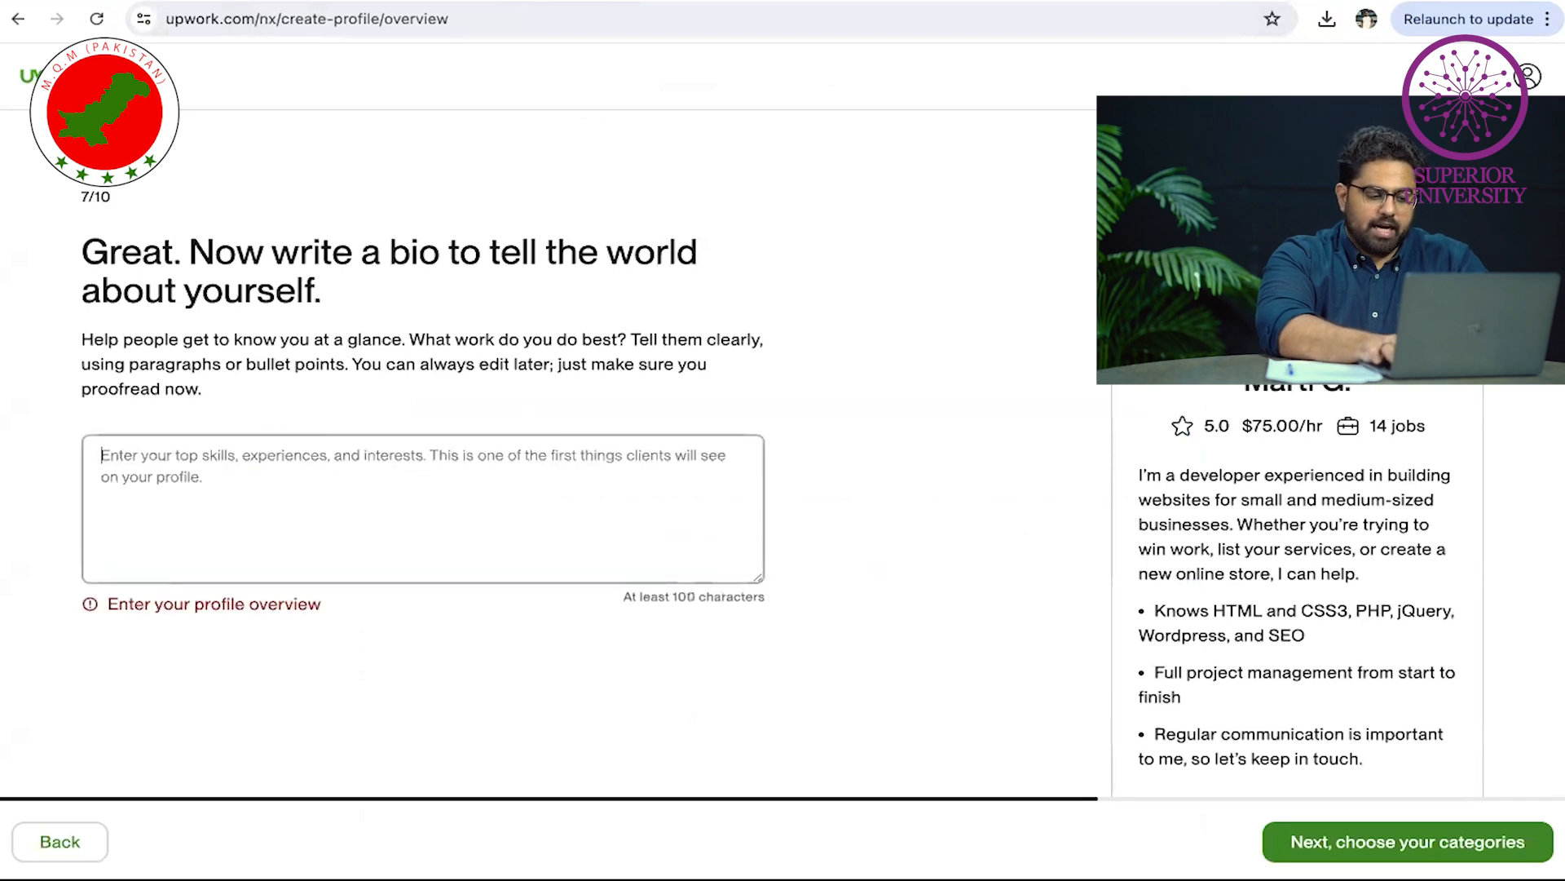
pyautogui.hotkey('ctrl', 'v')
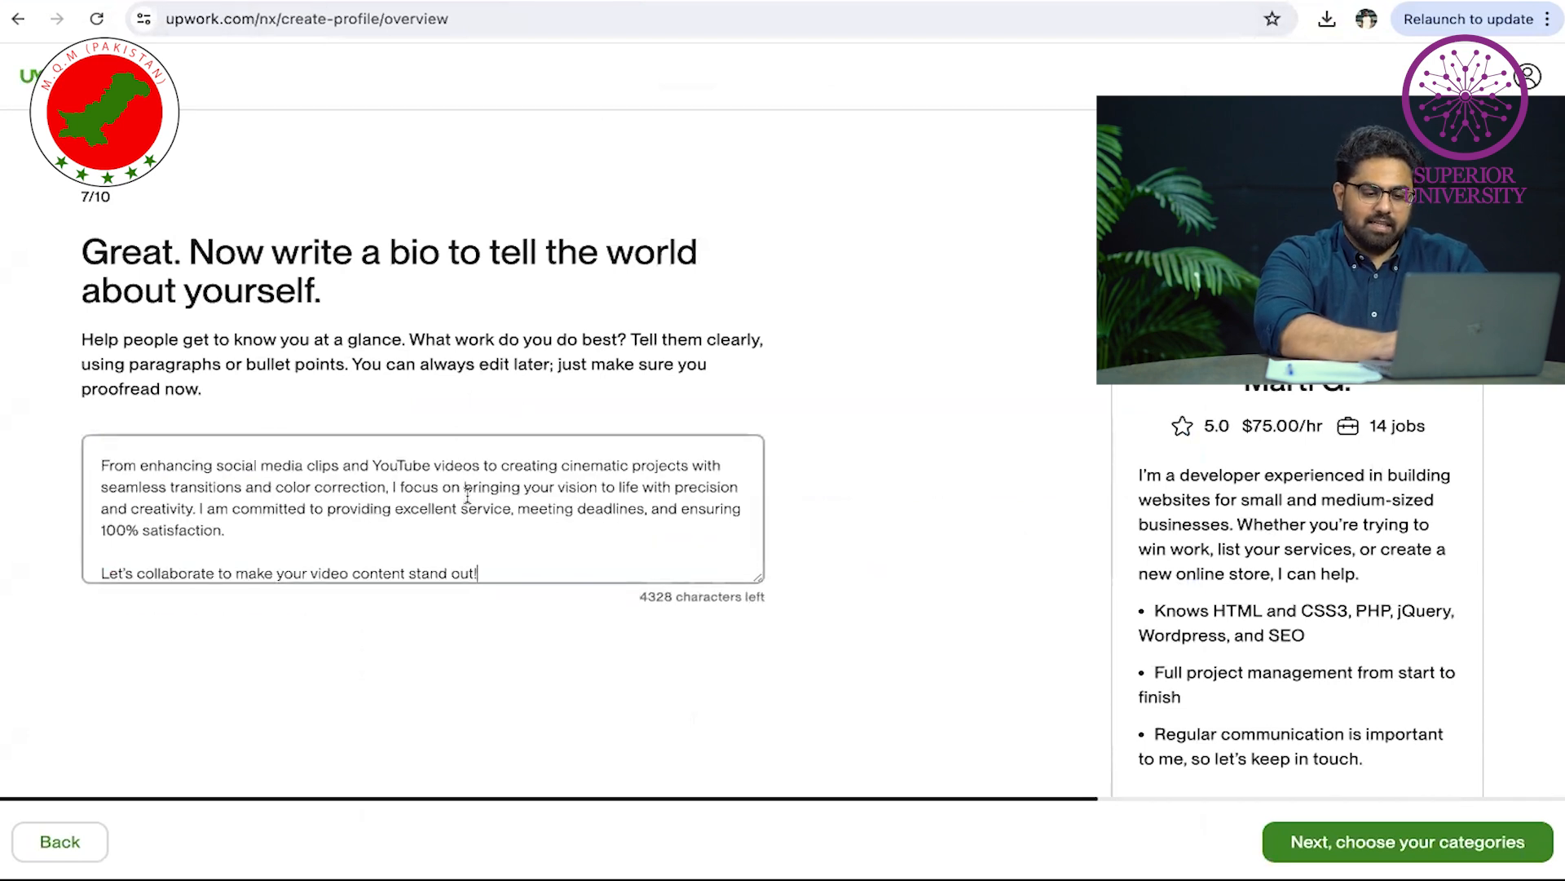
pyautogui.click(1460, 843)
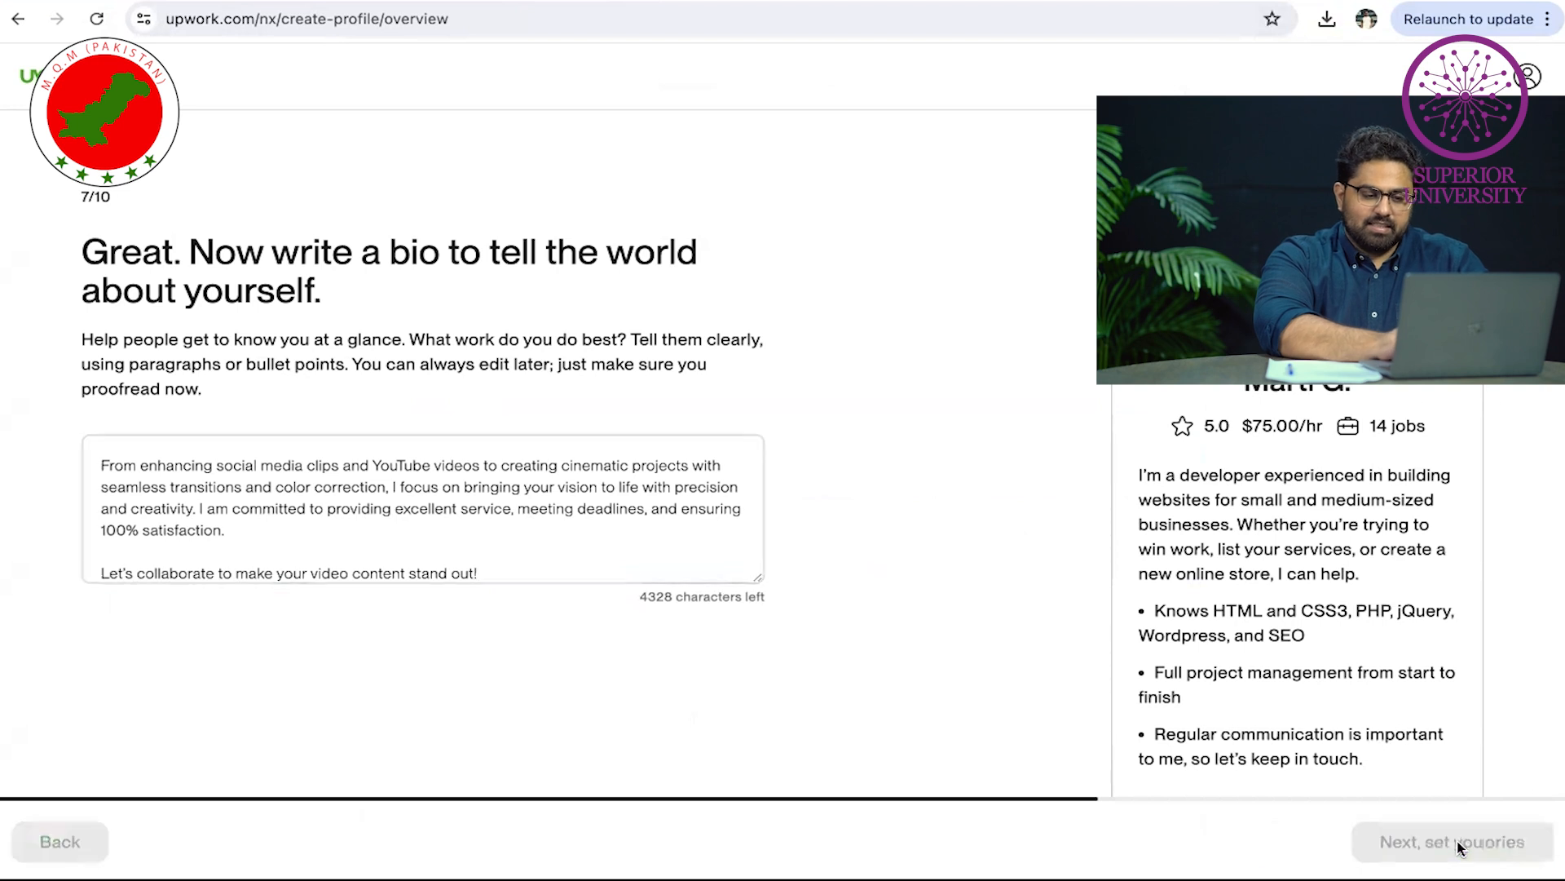
# Tick Video & Animation and Audio & Music Production under Design & Creative service categories
pyautogui.click(349, 410)
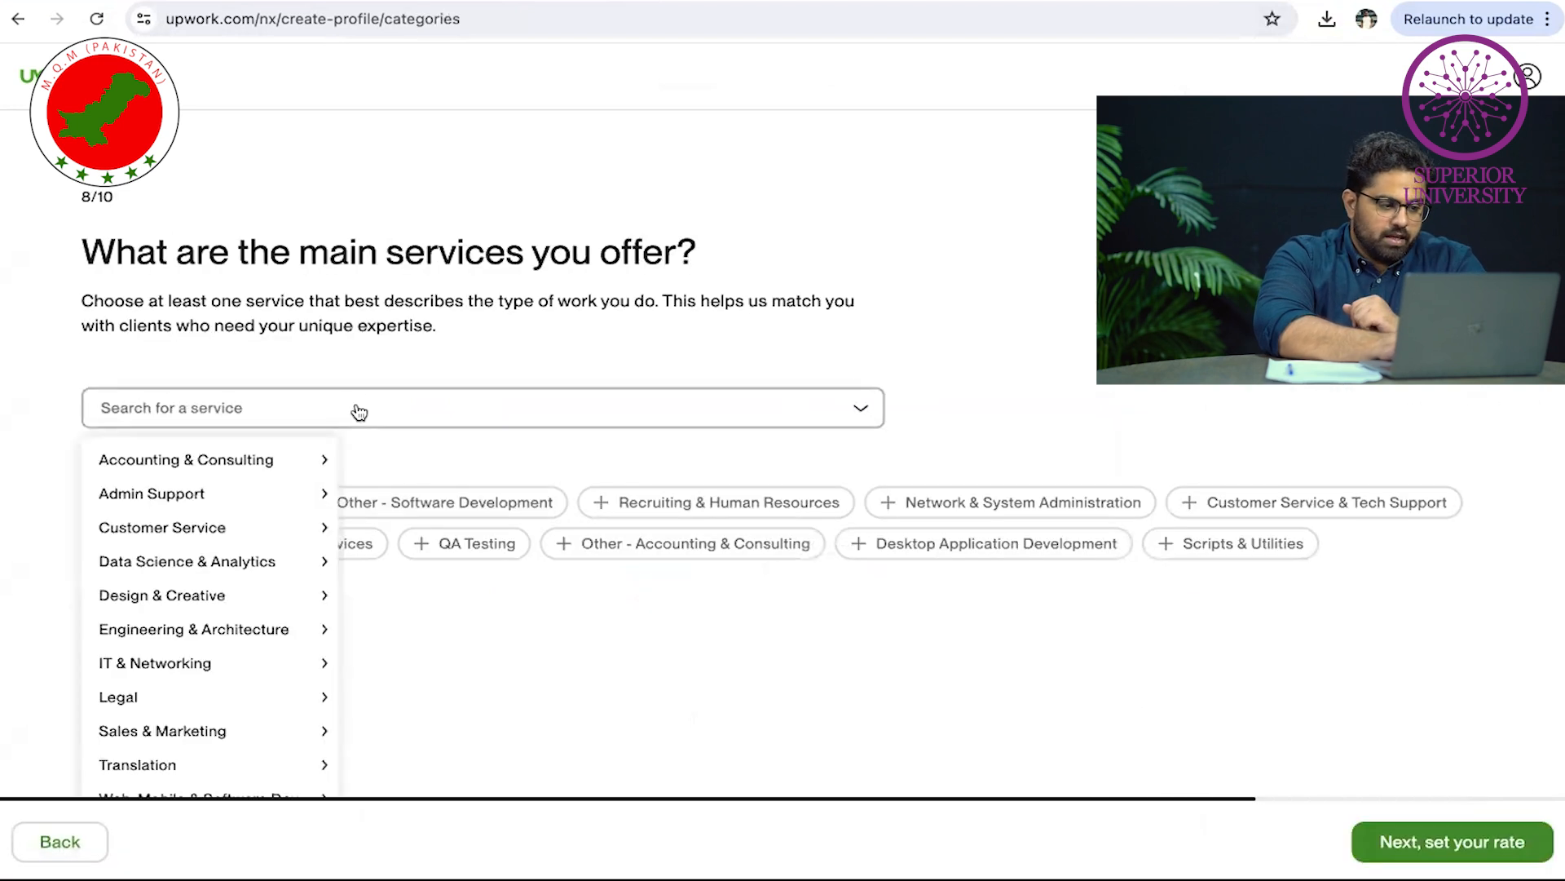
pyautogui.scroll(-1, 245, 679)
pyautogui.moveTo(230, 782)
pyautogui.moveTo(255, 589)
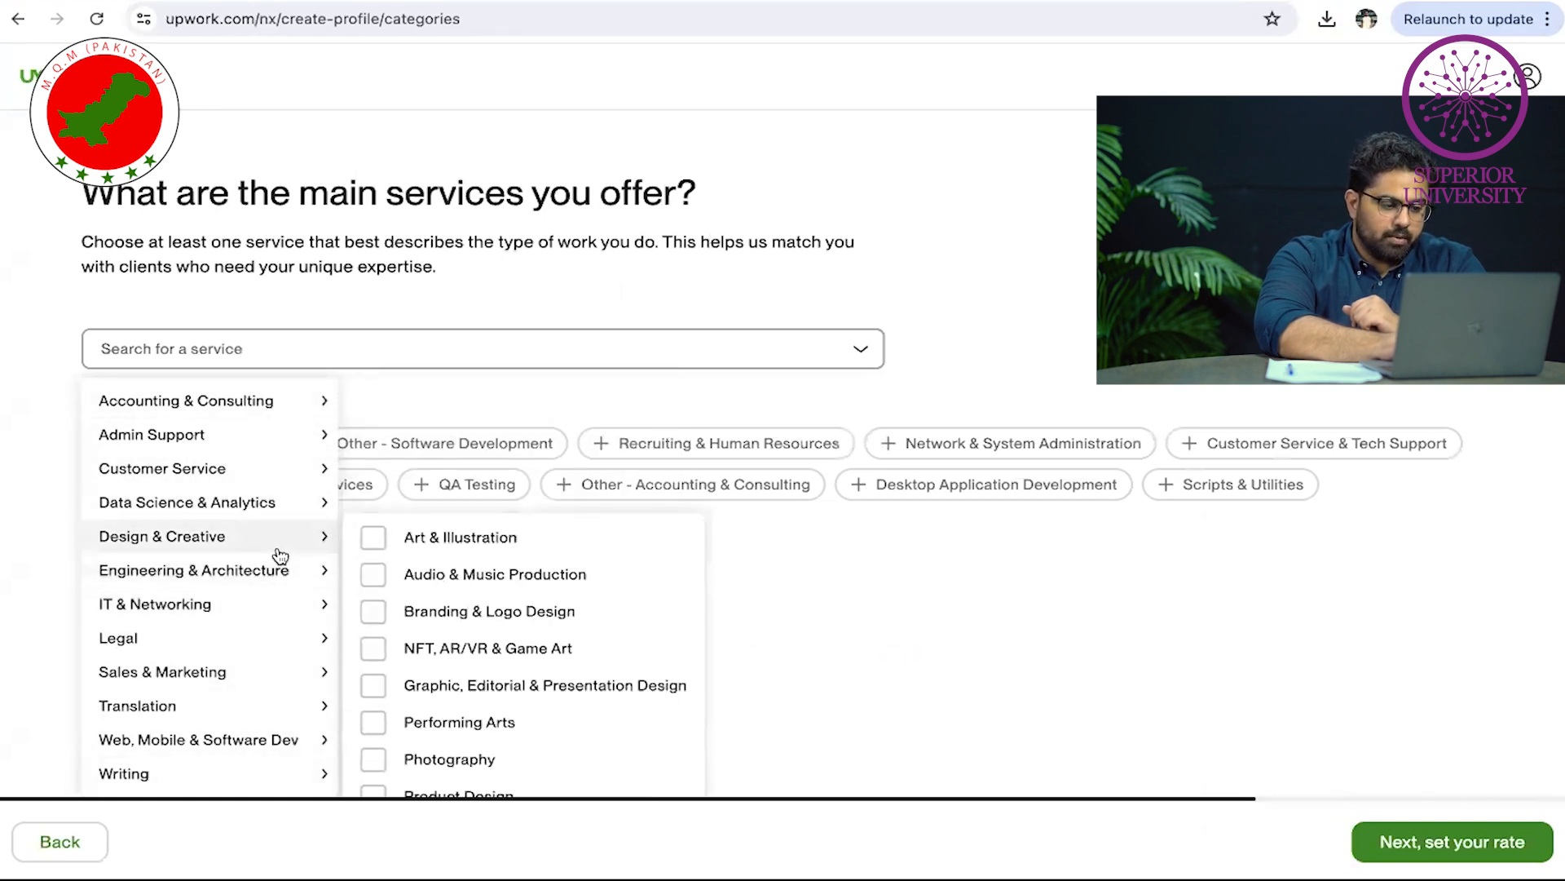
pyautogui.moveTo(318, 536)
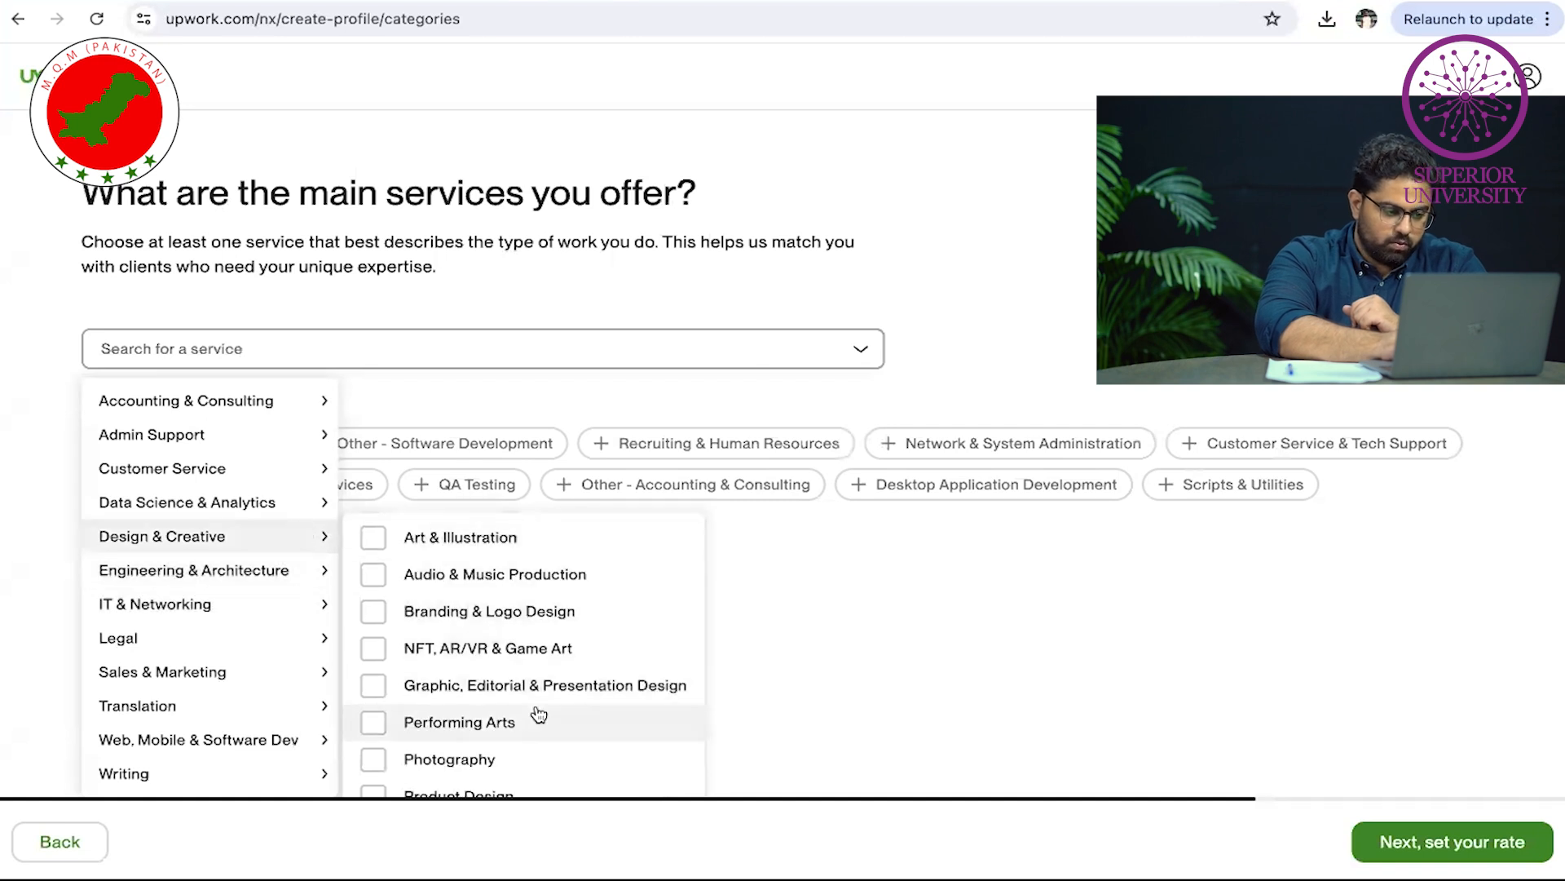
pyautogui.scroll(-1, 526, 716)
pyautogui.click(517, 766)
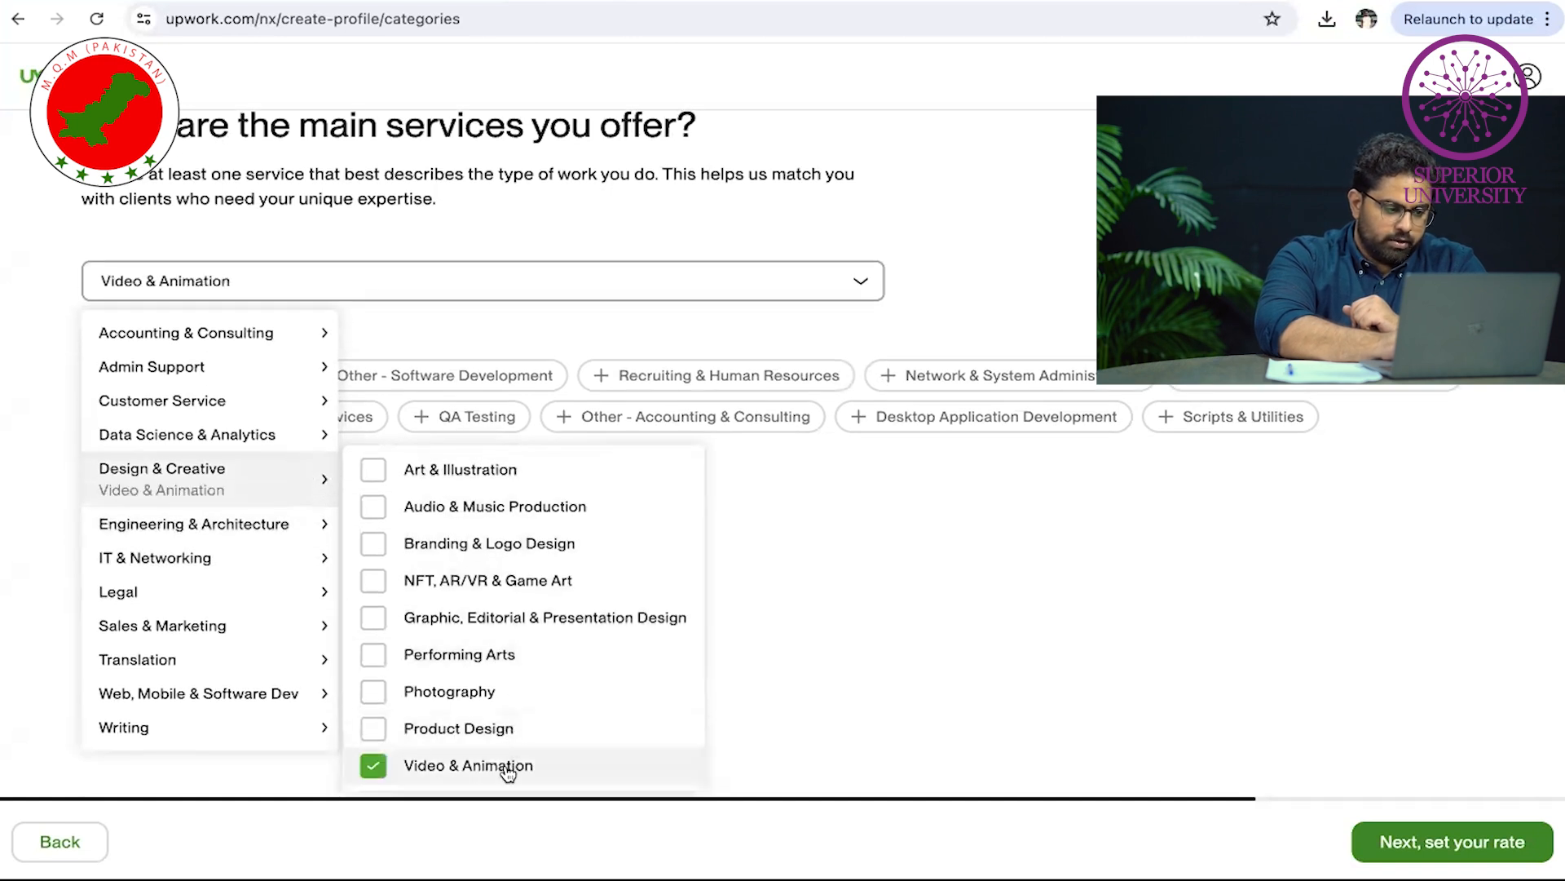
pyautogui.scroll(1, 502, 669)
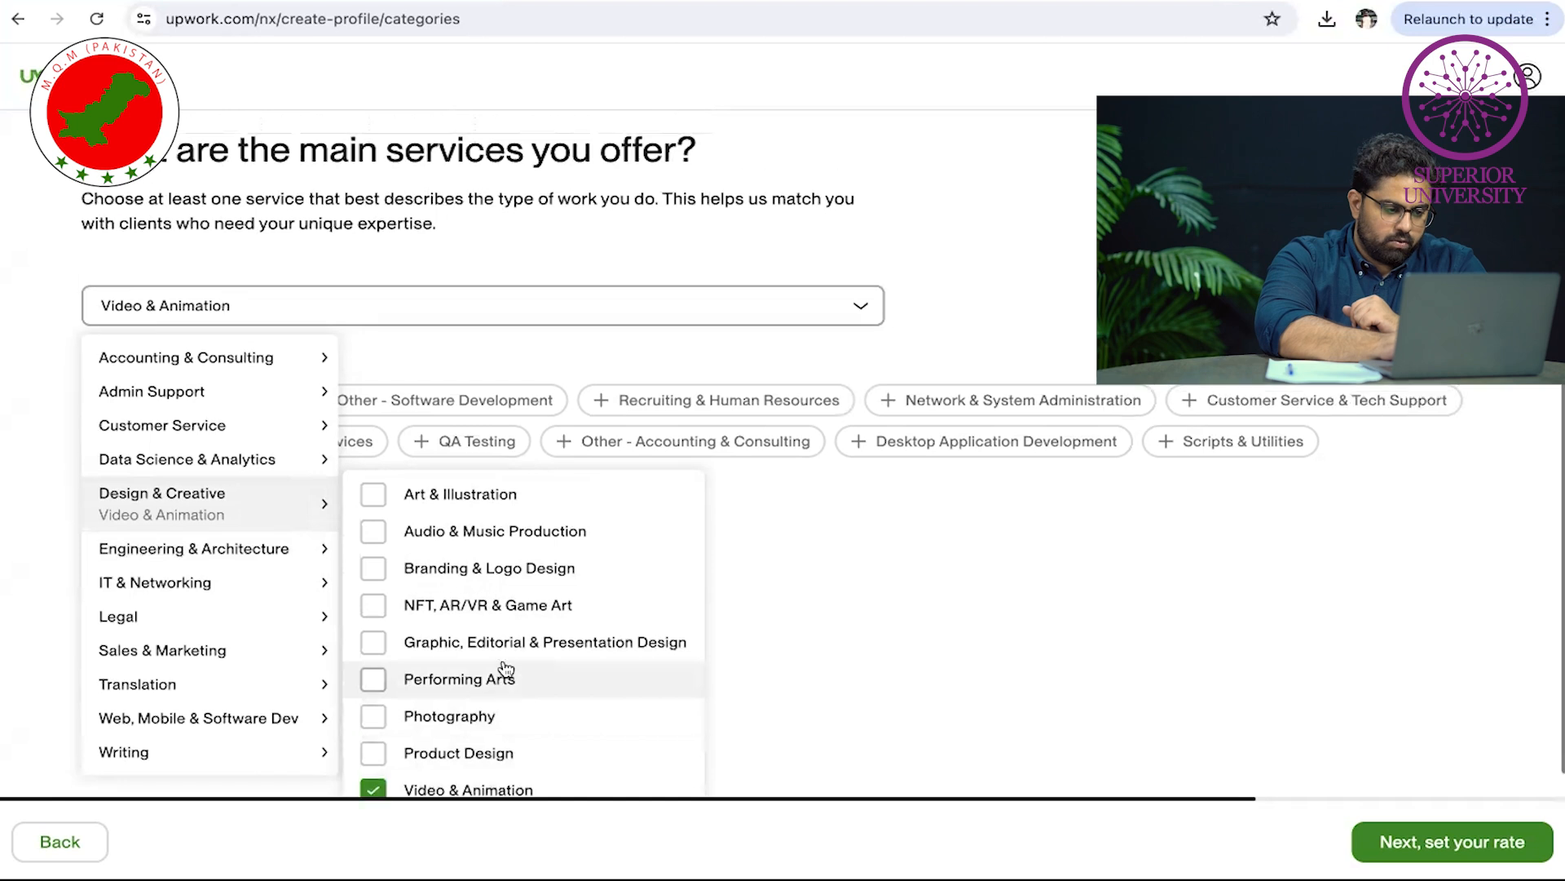
pyautogui.click(511, 544)
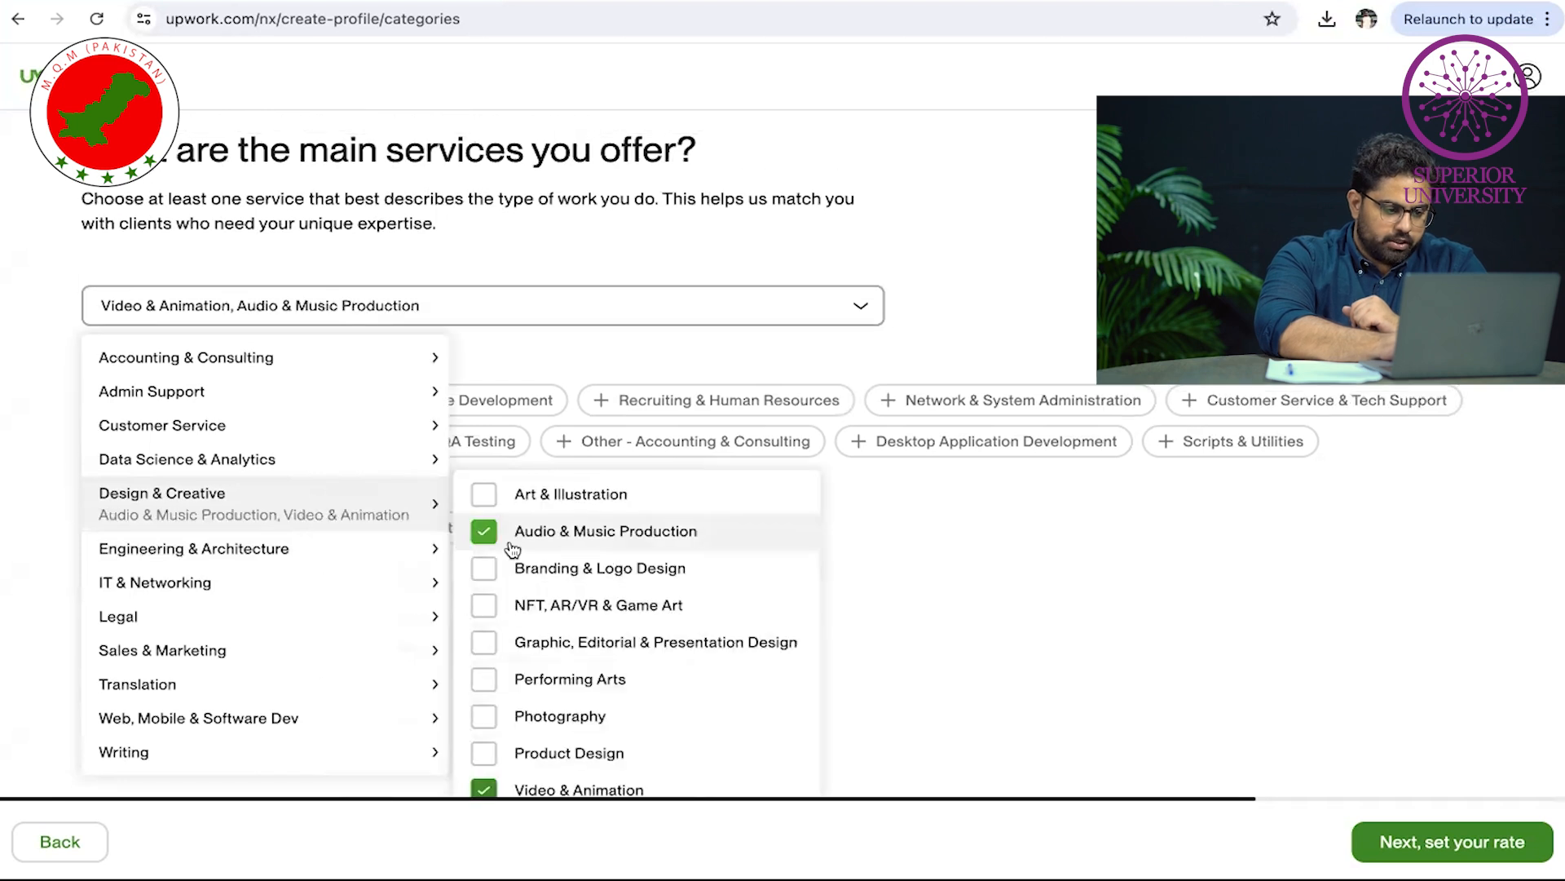
pyautogui.scroll(1, 262, 462)
pyautogui.click(877, 595)
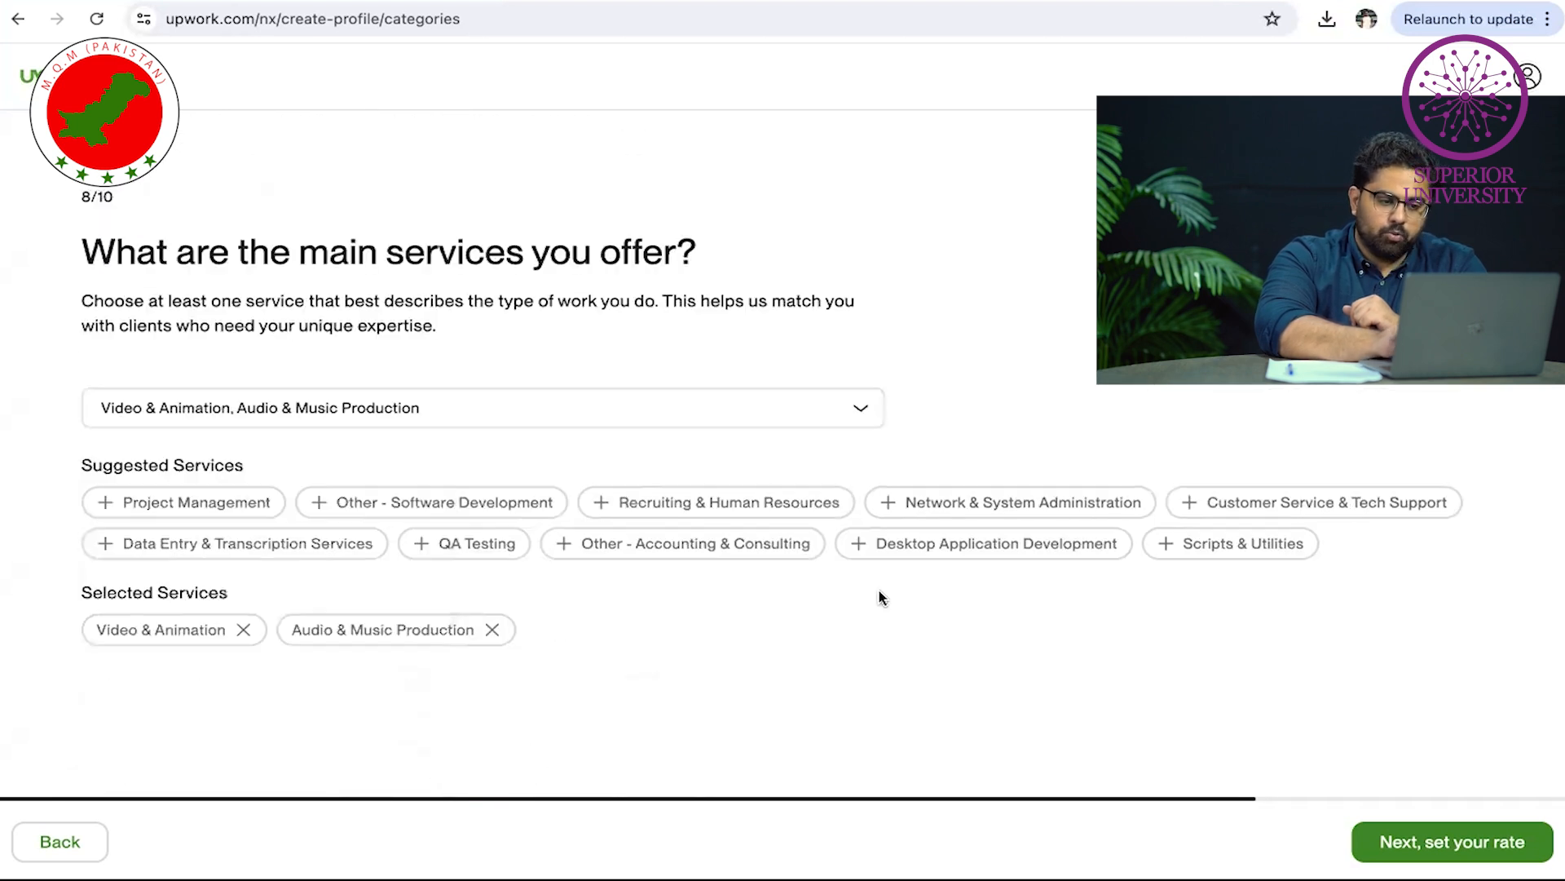
# Enter a $5 hourly rate, netting $4.50 after the $0.50 fee, and continue to step 10
pyautogui.click(1459, 840)
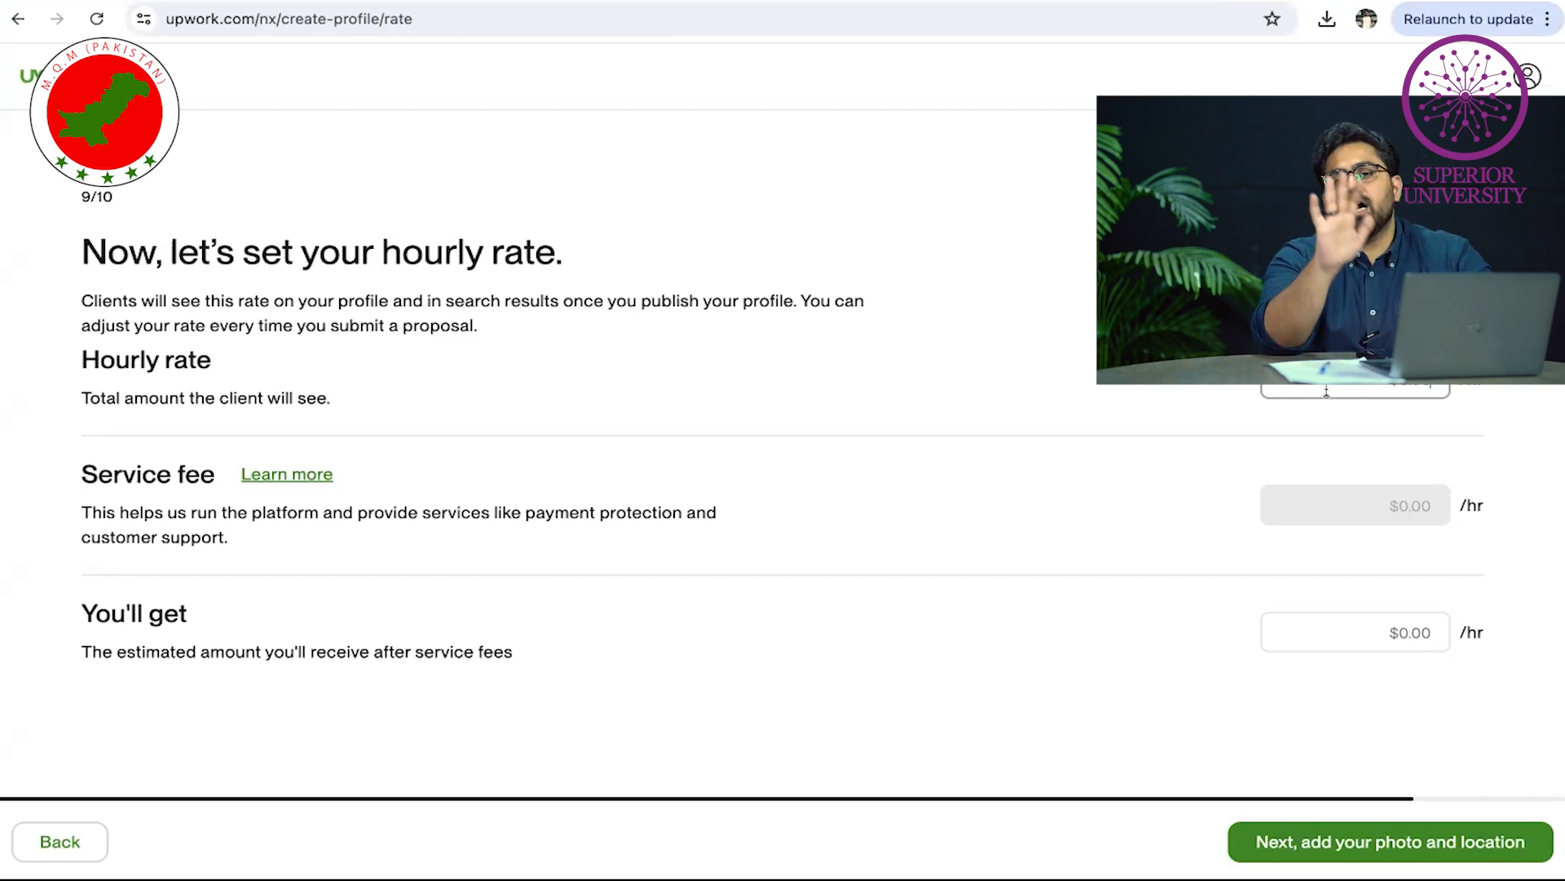
pyautogui.write('5')
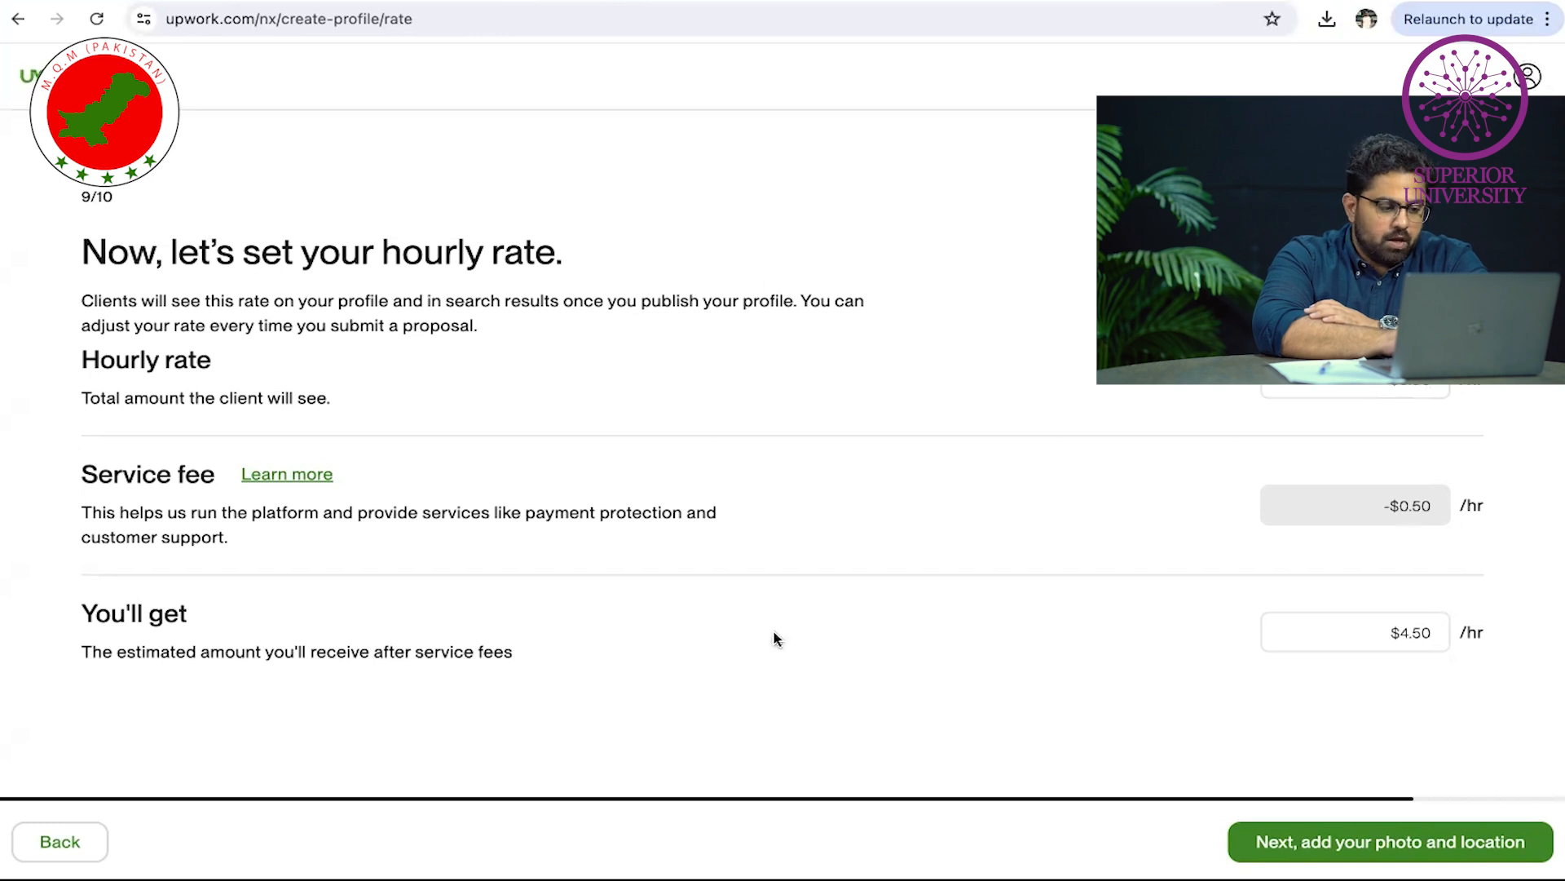
pyautogui.click(1506, 840)
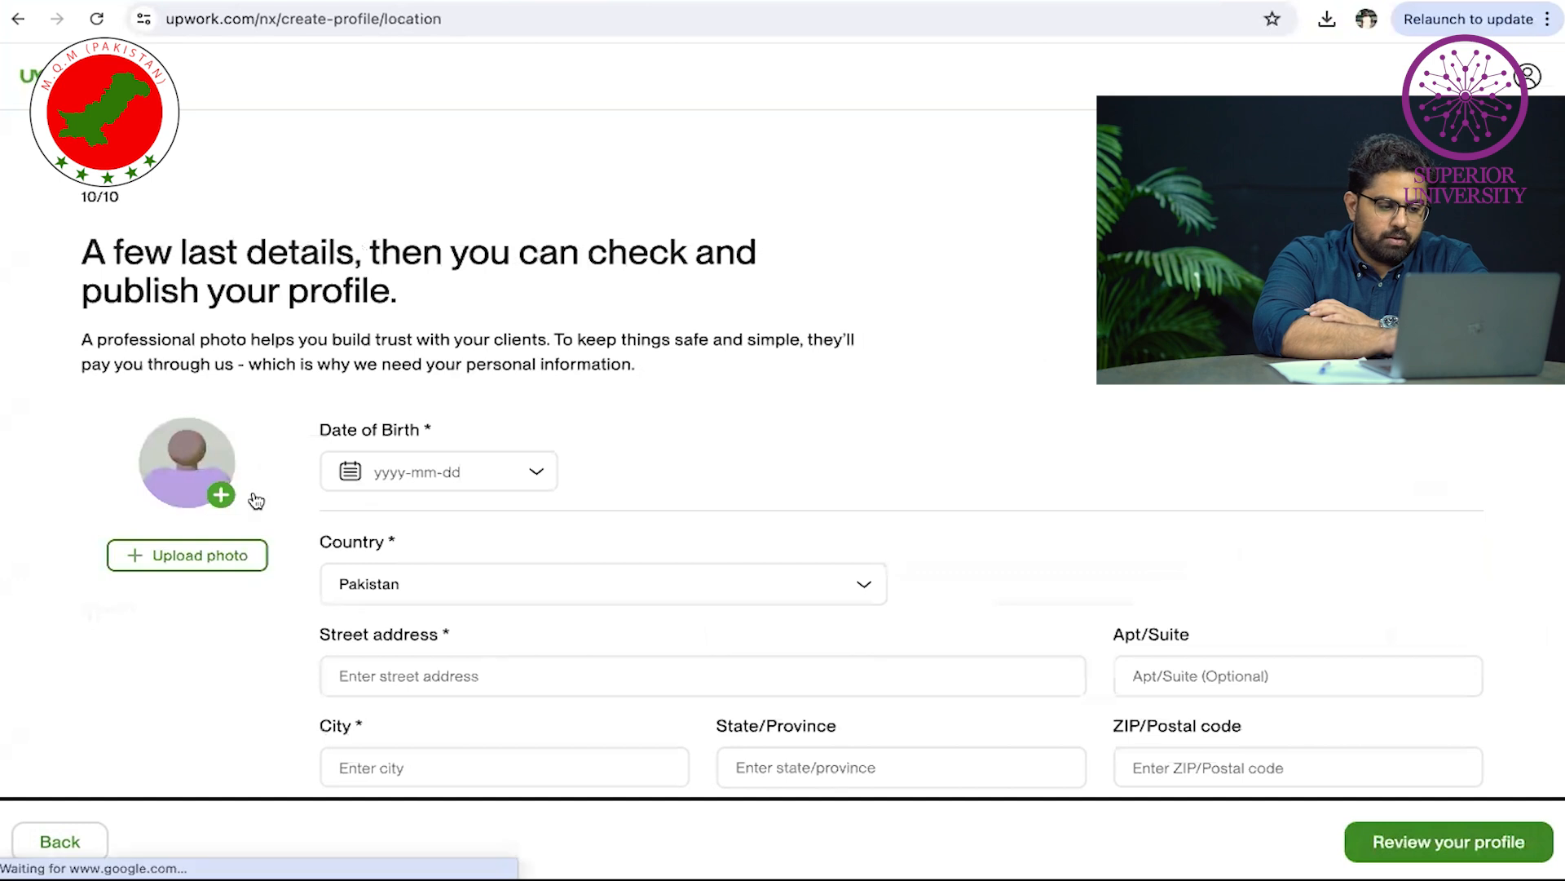
# Upload and attach a profile photo, then begin typing the street address
pyautogui.scroll(-1, 252, 499)
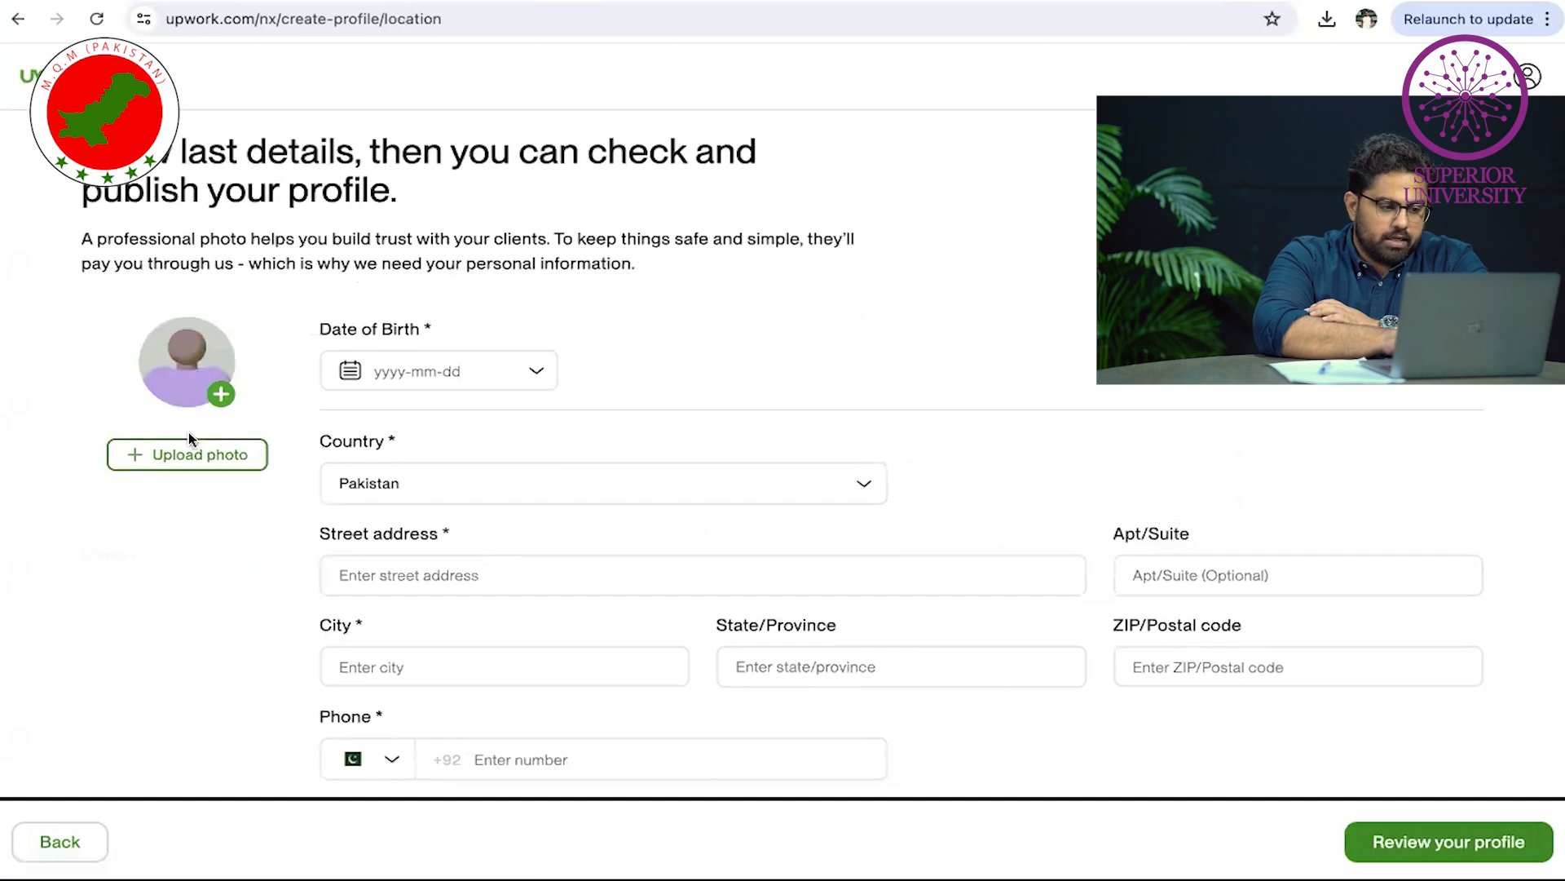
pyautogui.click(143, 454)
pyautogui.click(559, 485)
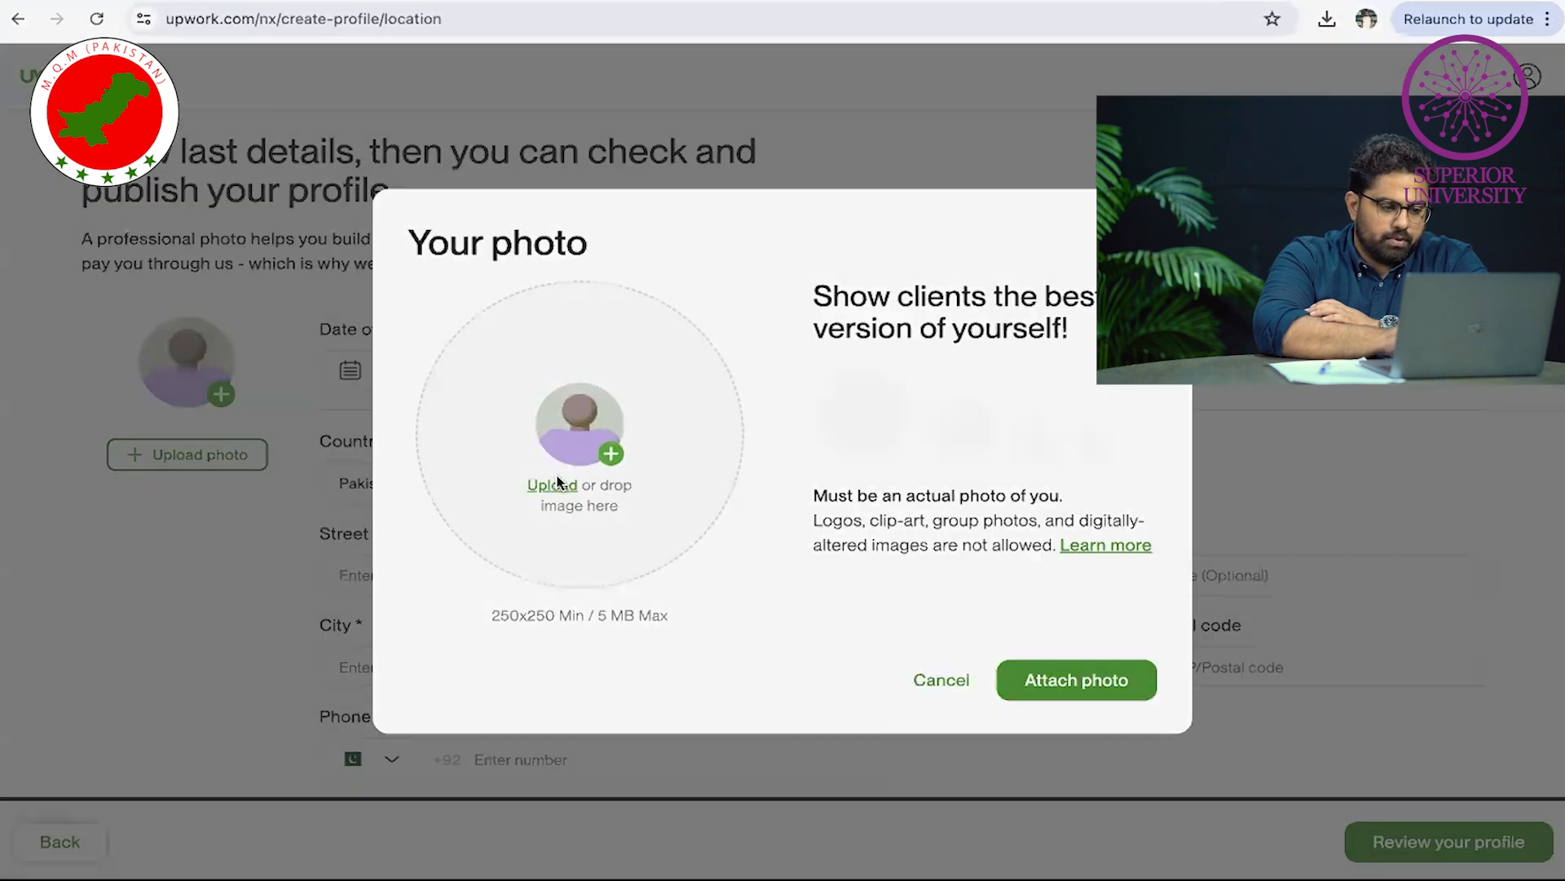
pyautogui.click(1110, 606)
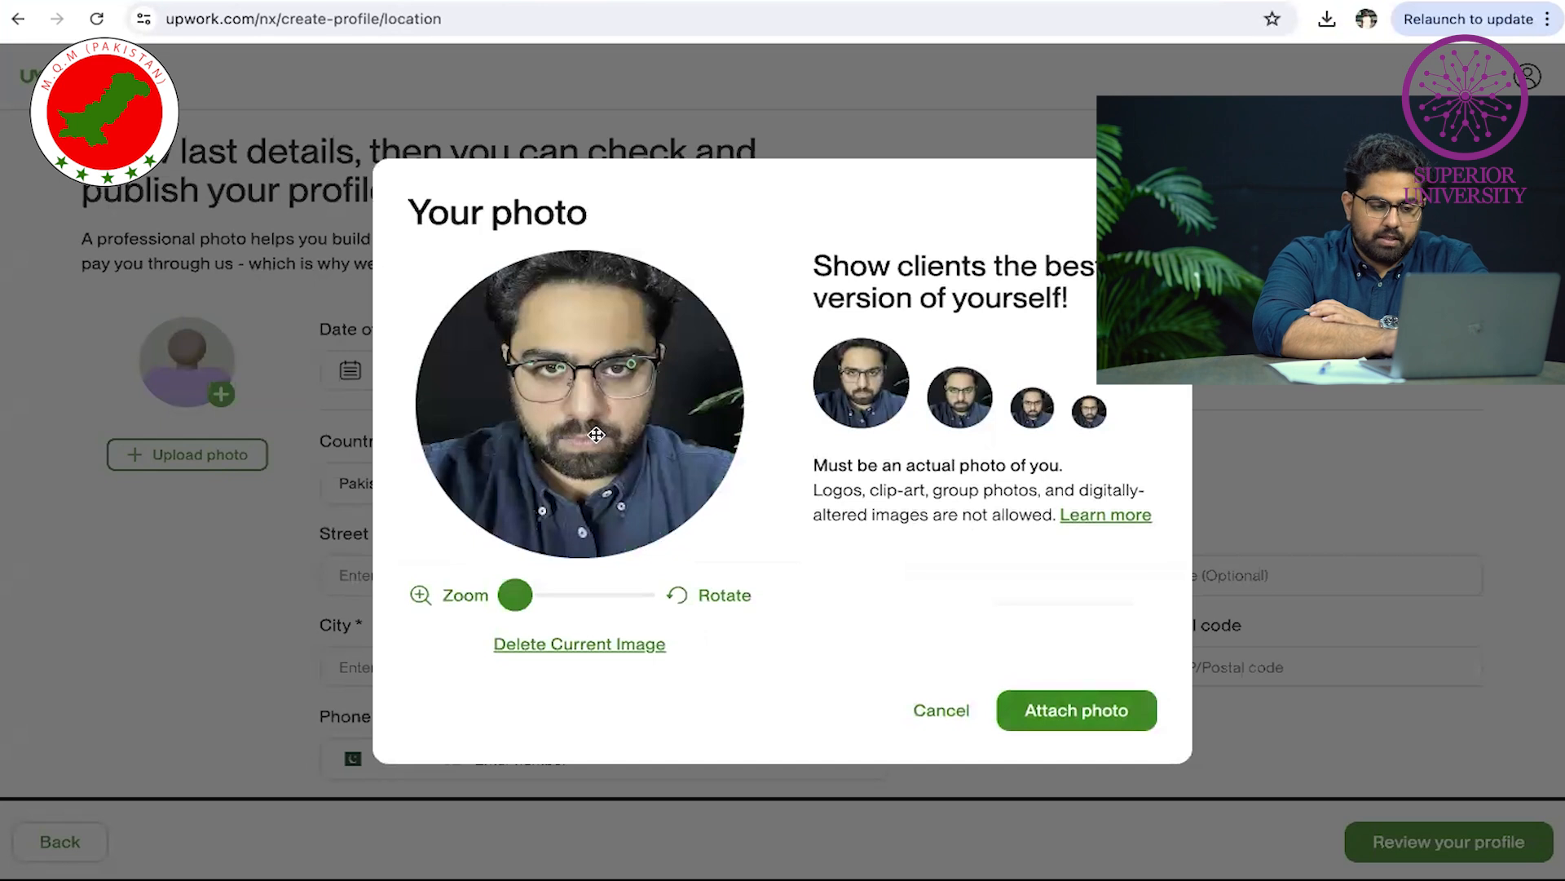
pyautogui.moveTo(523, 596)
pyautogui.mouseDown()
pyautogui.moveTo(543, 596)
pyautogui.moveTo(515, 596)
pyautogui.mouseUp()
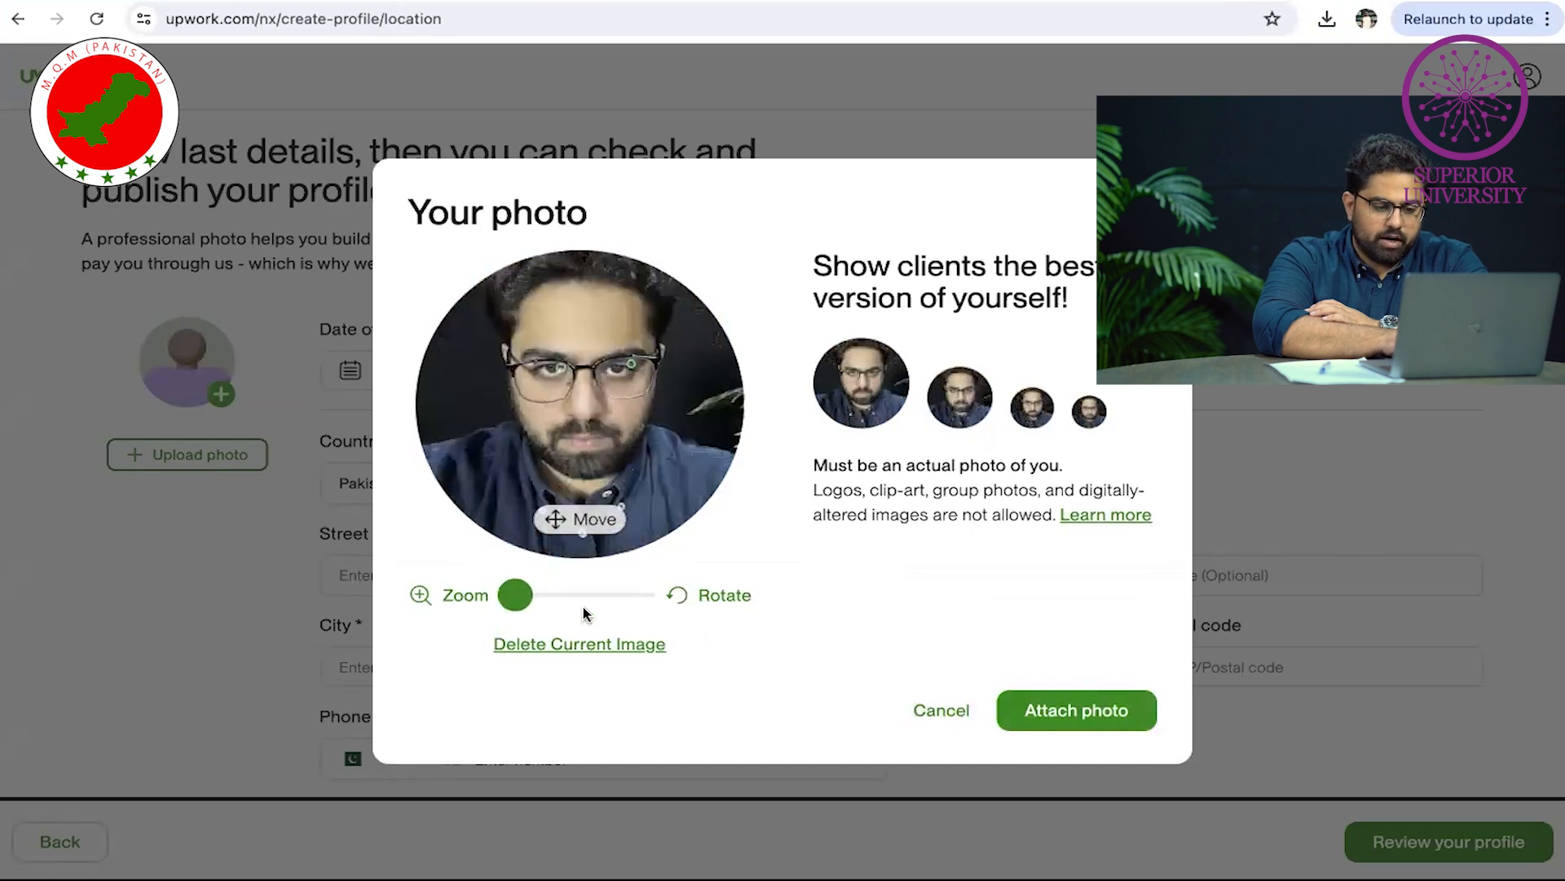
pyautogui.click(1039, 717)
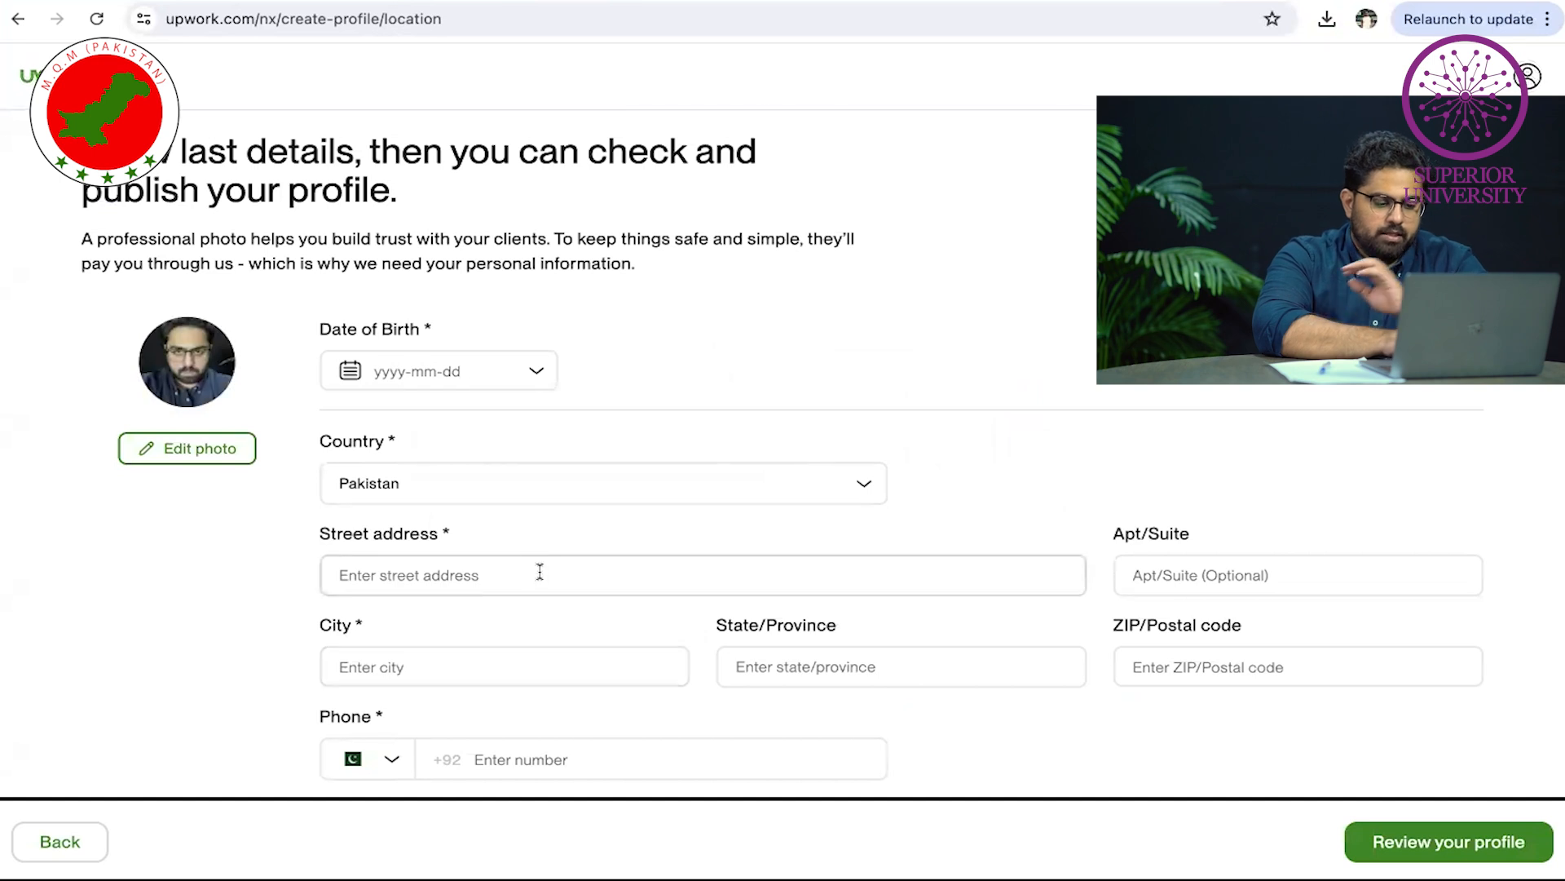
pyautogui.click(540, 571)
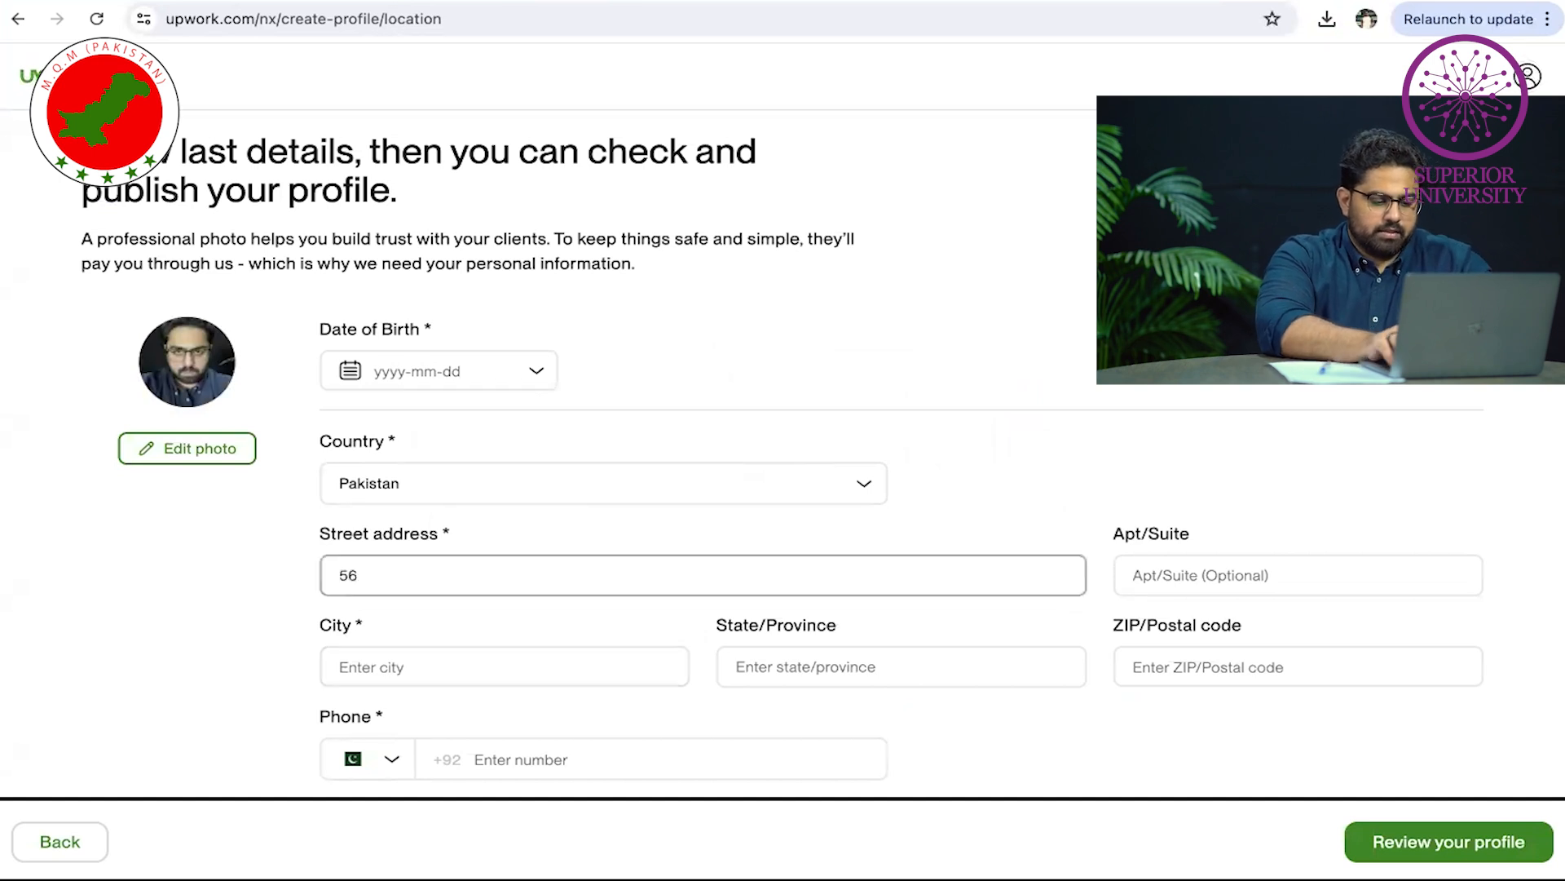
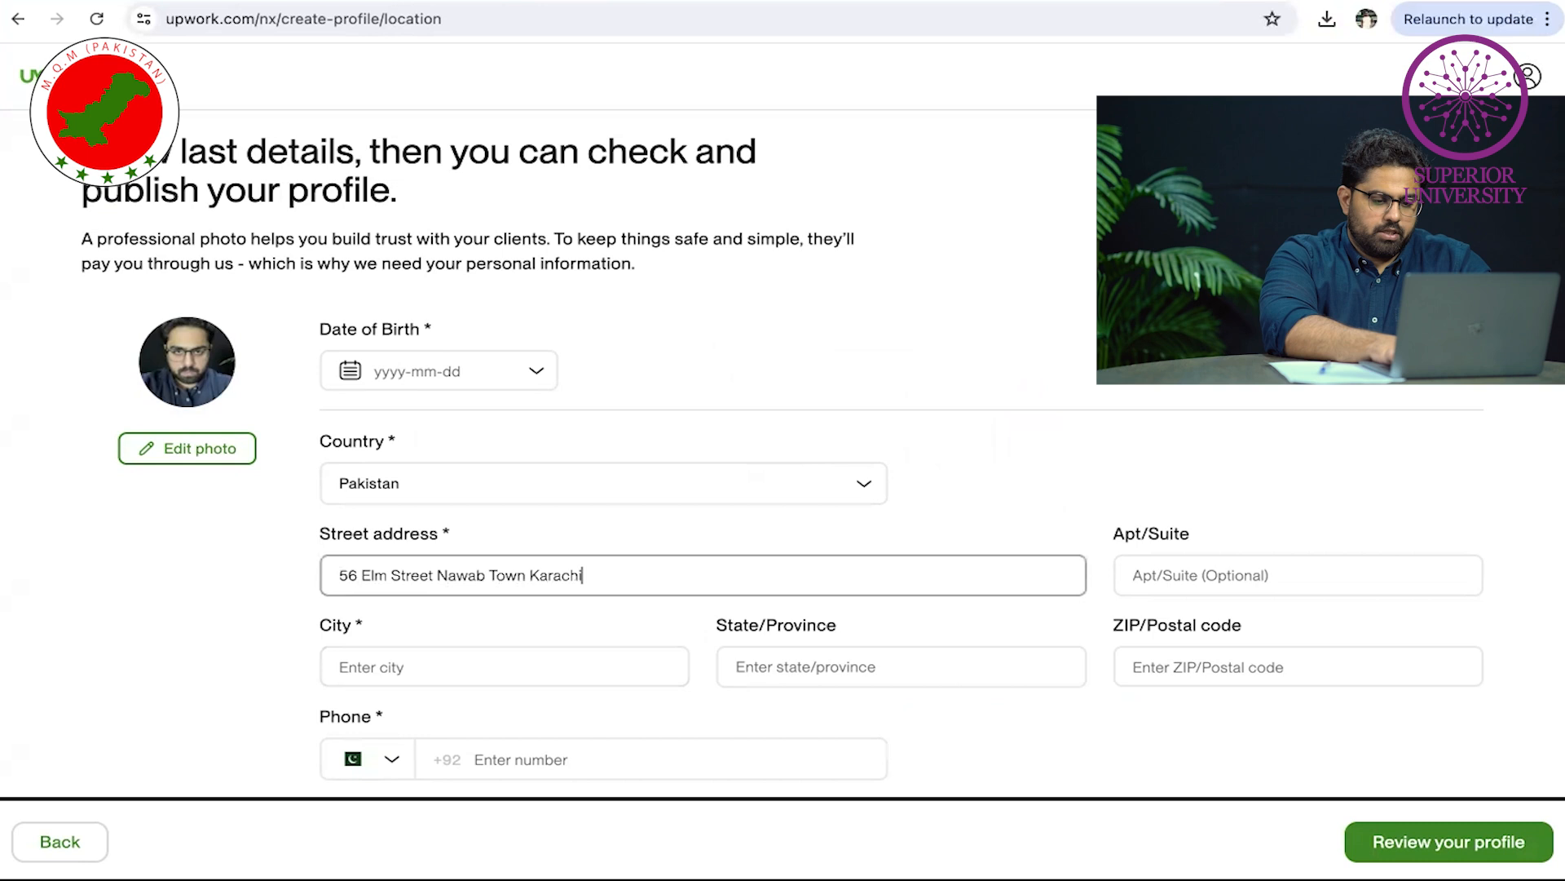
# Enter the apartment/suite number and the city name
pyautogui.press('Tab')
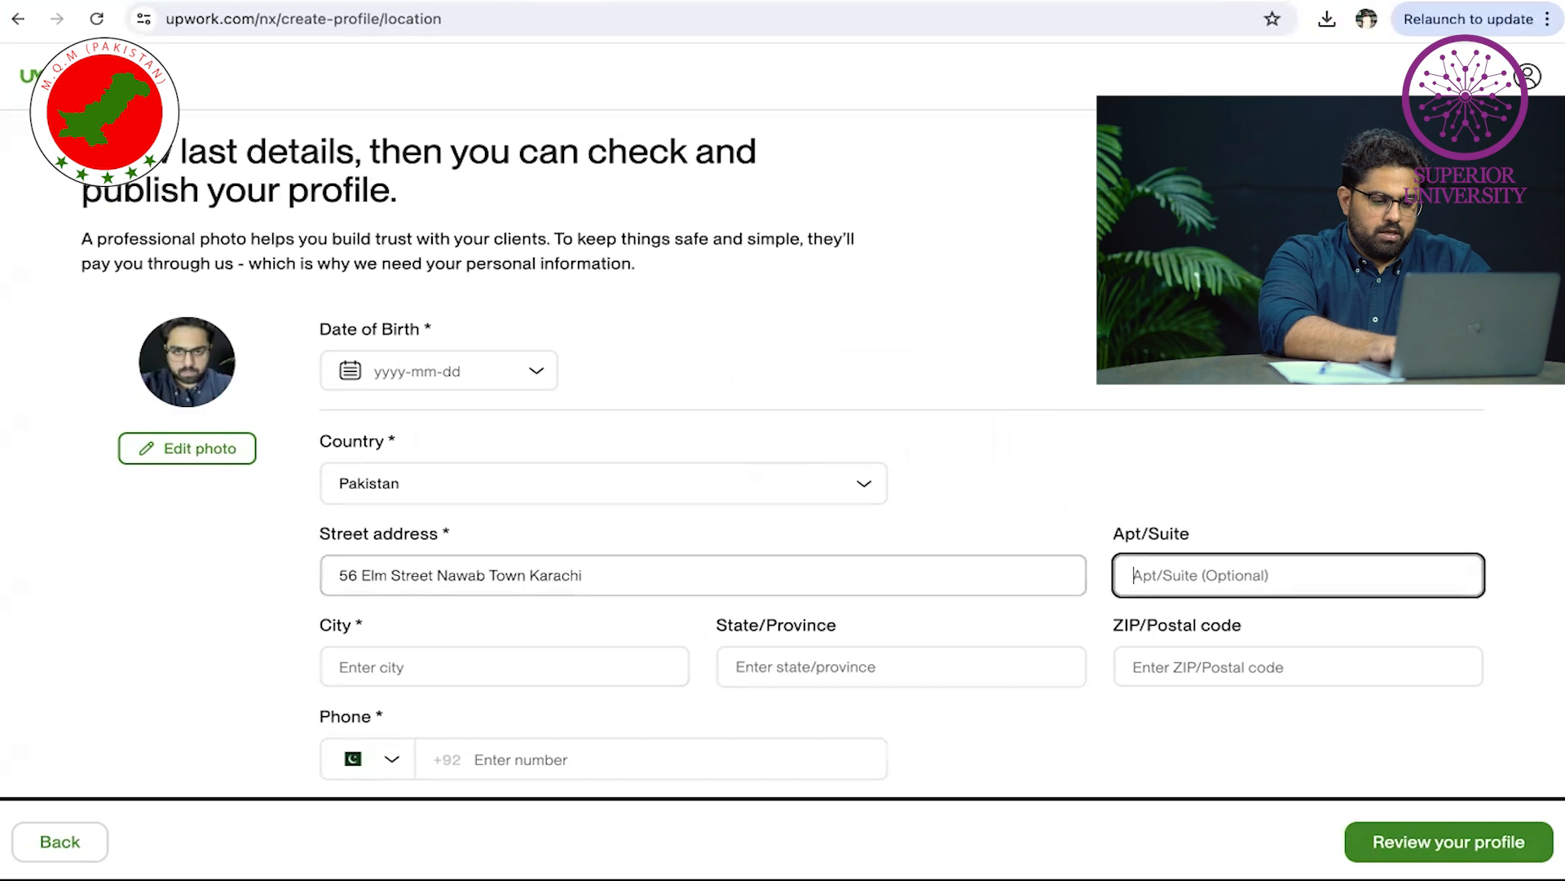
pyautogui.write('34')
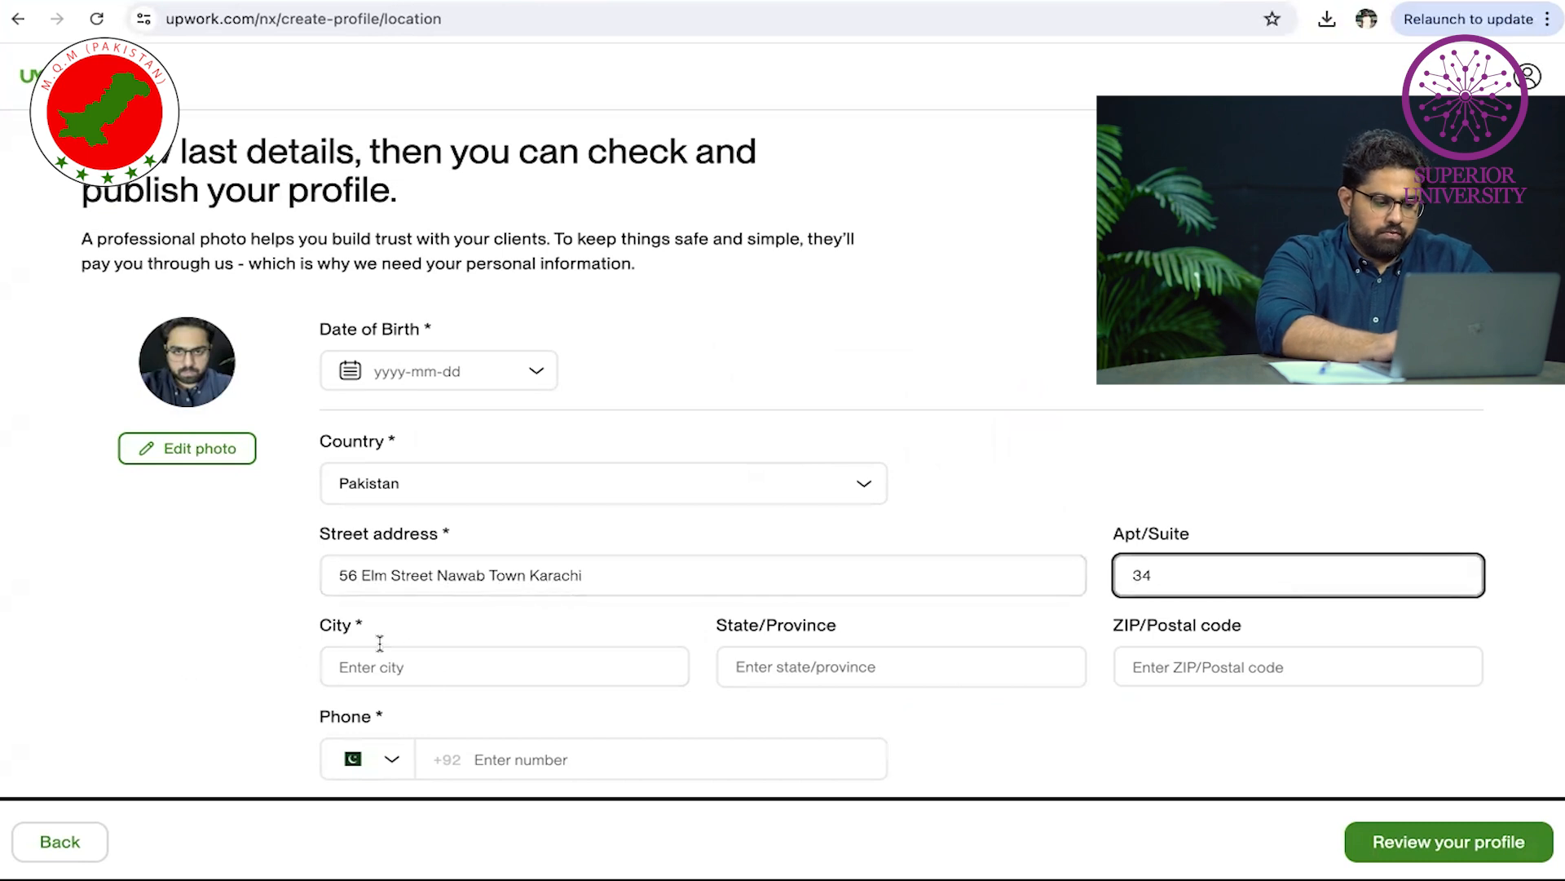
pyautogui.click(395, 669)
pyautogui.write('Karachi')
pyautogui.press('Tab')
# Pick the matching city suggestion and correct the auto-filled state/province value
pyautogui.scroll(1, 496, 714)
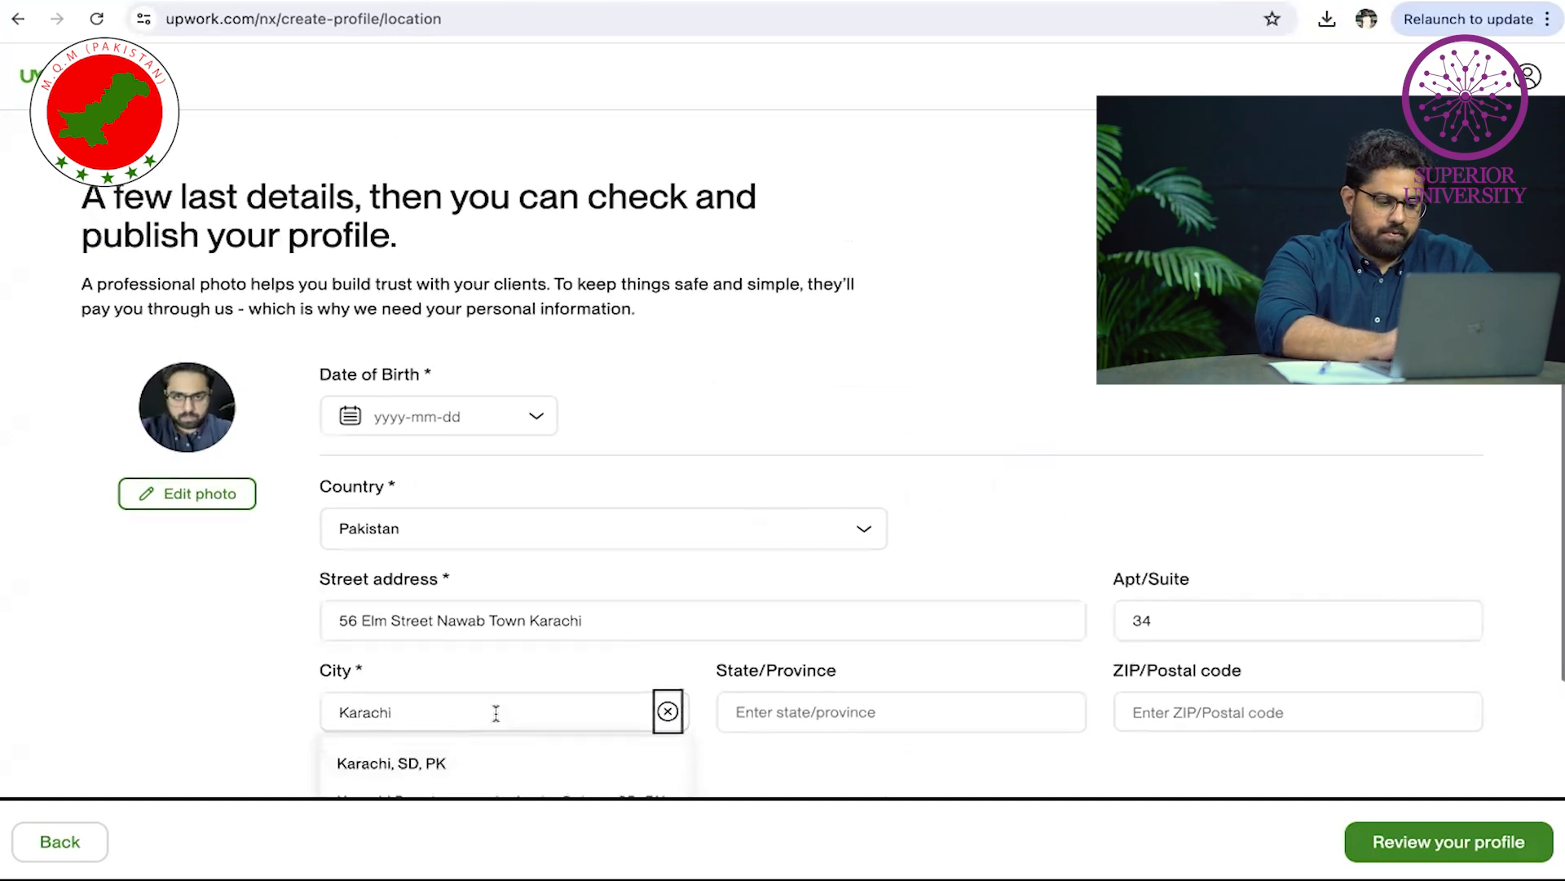
pyautogui.scroll(-2, 496, 713)
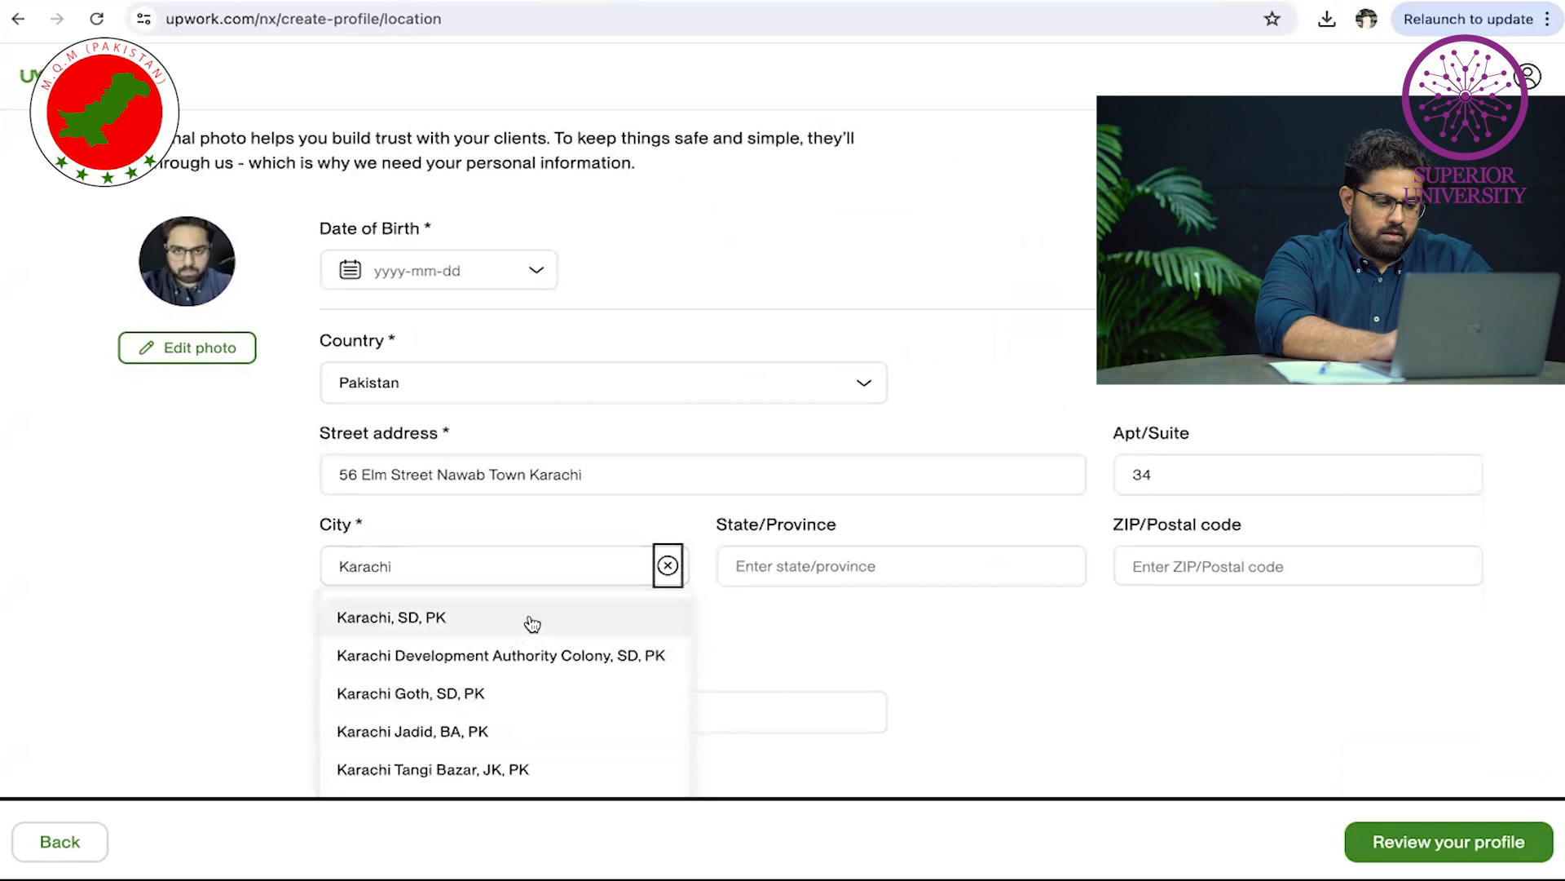
pyautogui.click(864, 565)
pyautogui.write('sindh')
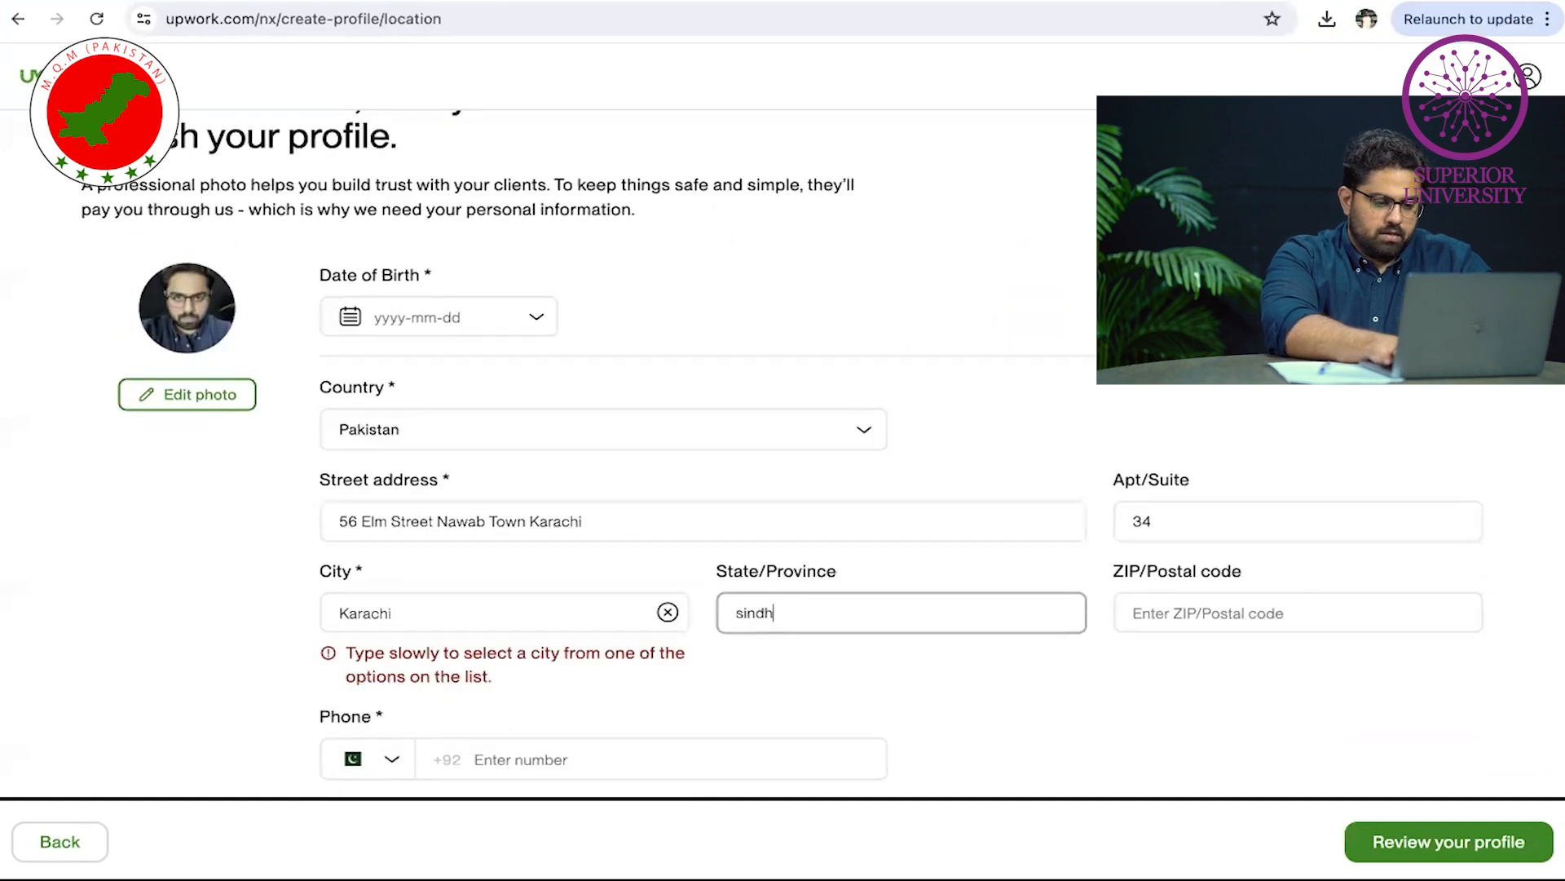
pyautogui.click(506, 612)
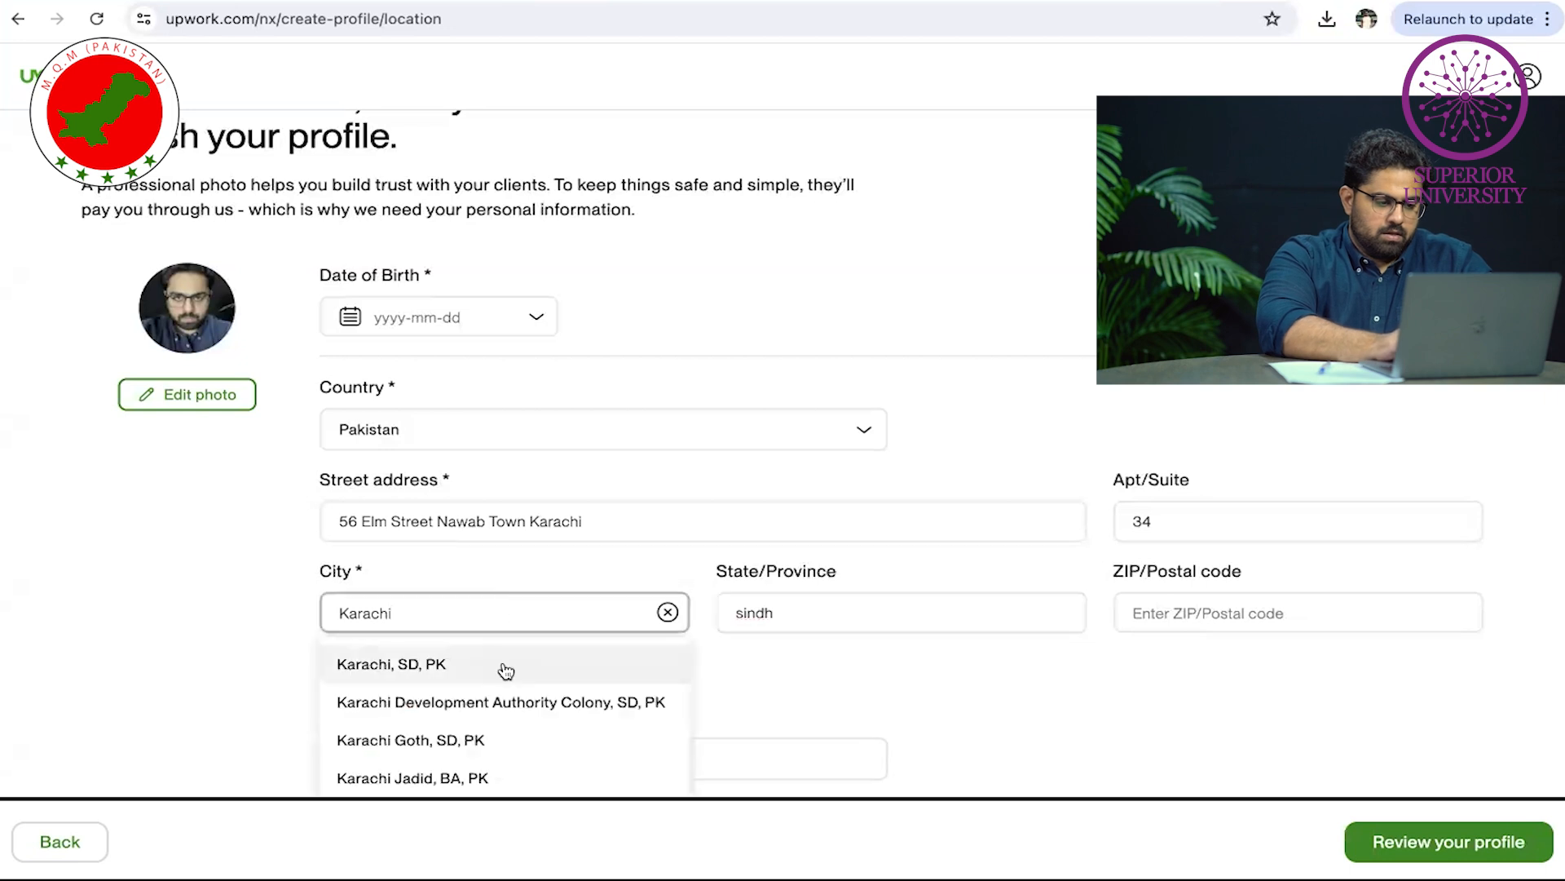
pyautogui.click(506, 664)
pyautogui.click(839, 653)
pyautogui.press('BackSpace')
pyautogui.write('in')
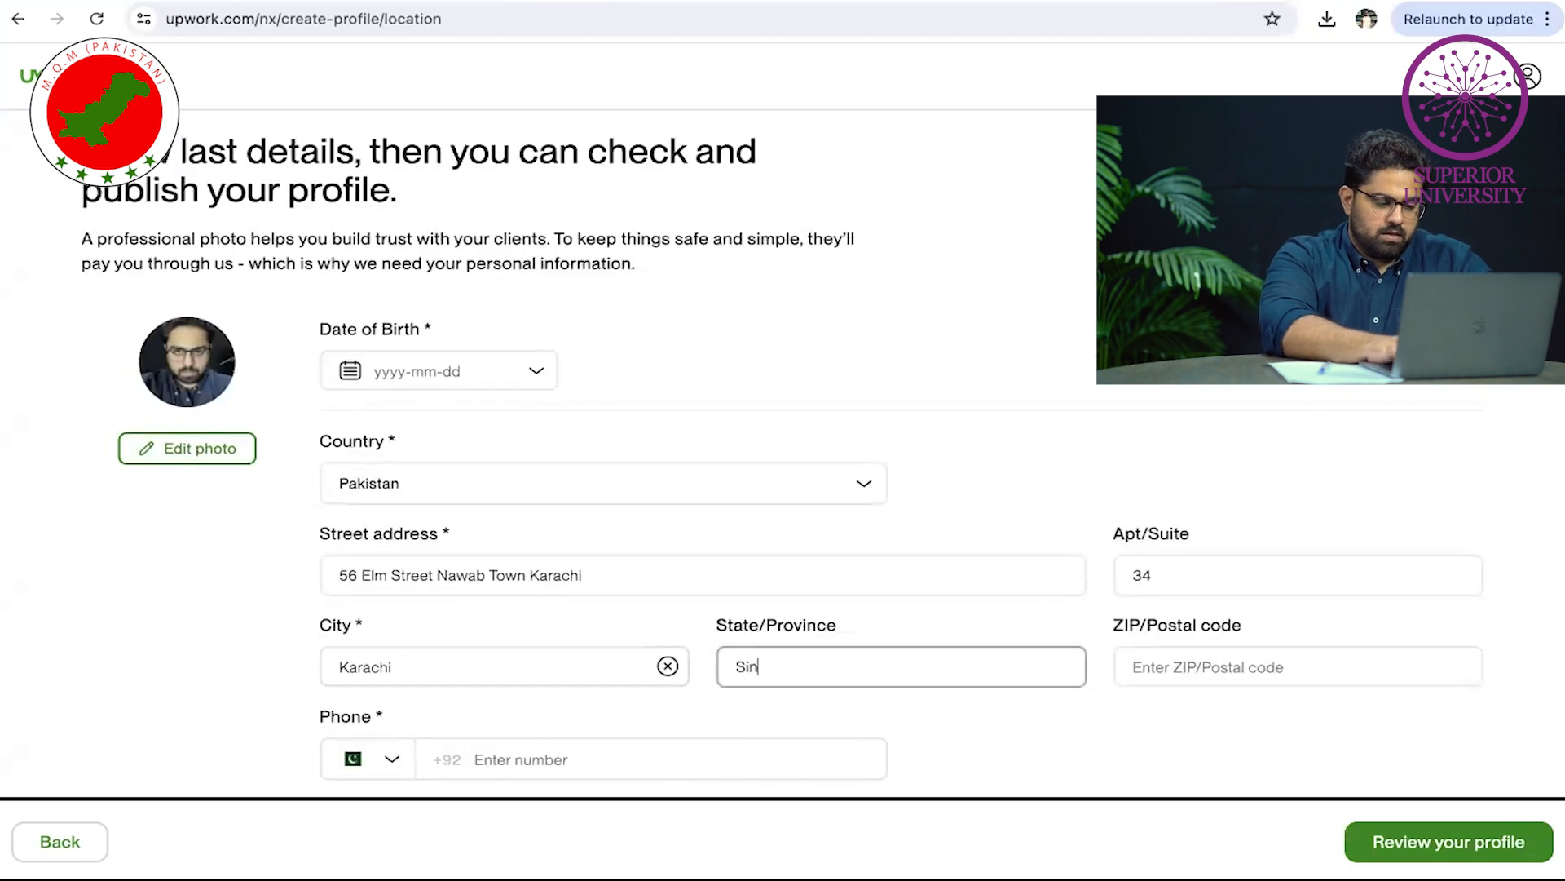
pyautogui.write('dh')
# Enter the ZIP/postal code and move to the phone number field
pyautogui.click(1297, 666)
pyautogui.write('54000')
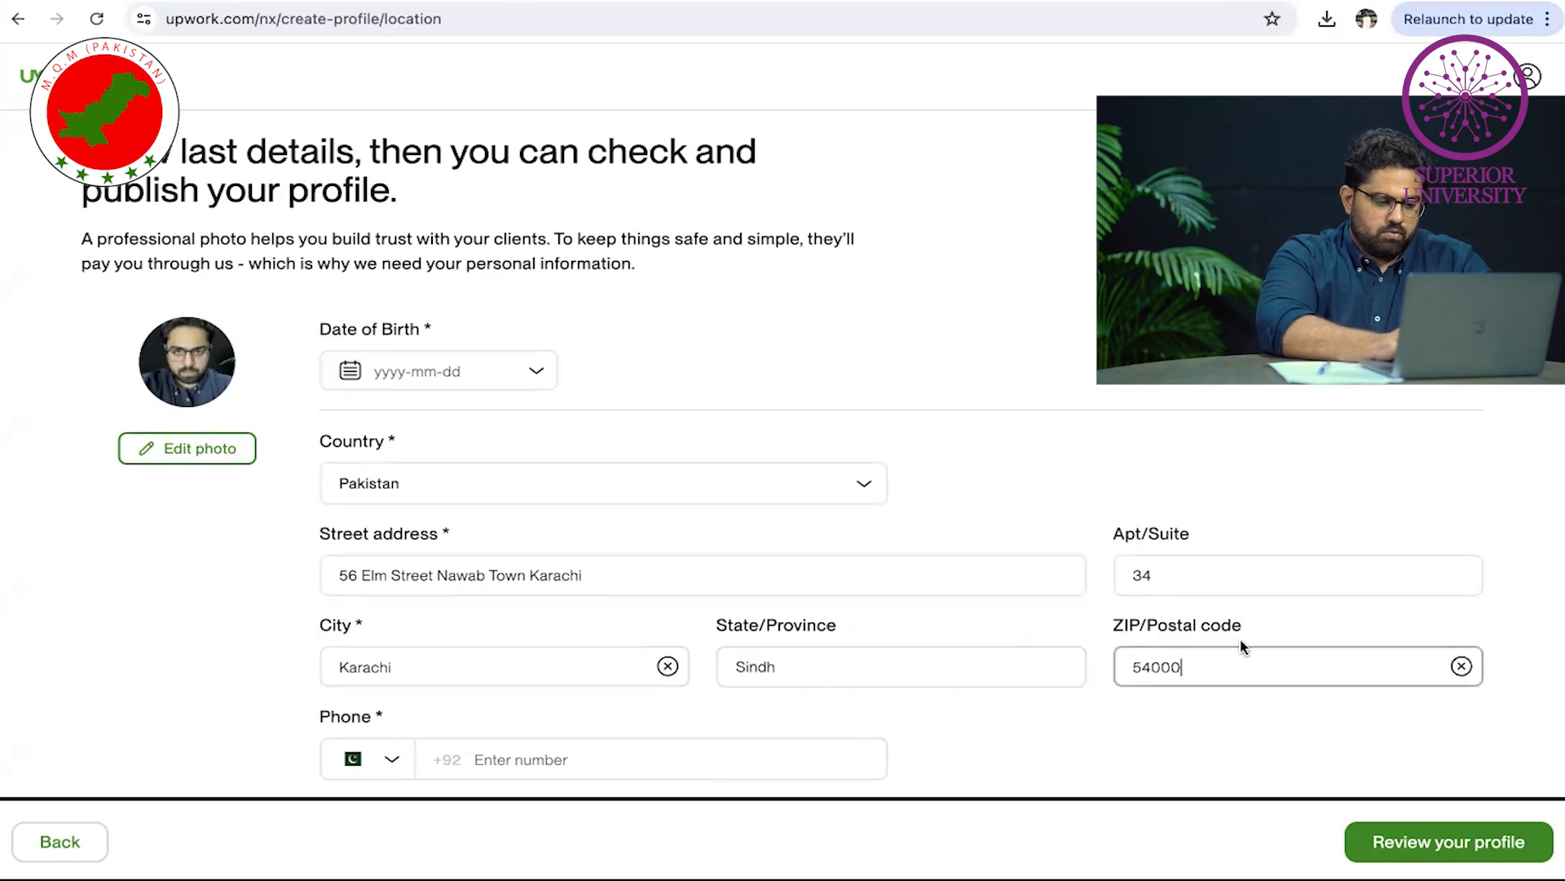
pyautogui.scroll(1, 1221, 582)
pyautogui.scroll(-1, 1168, 422)
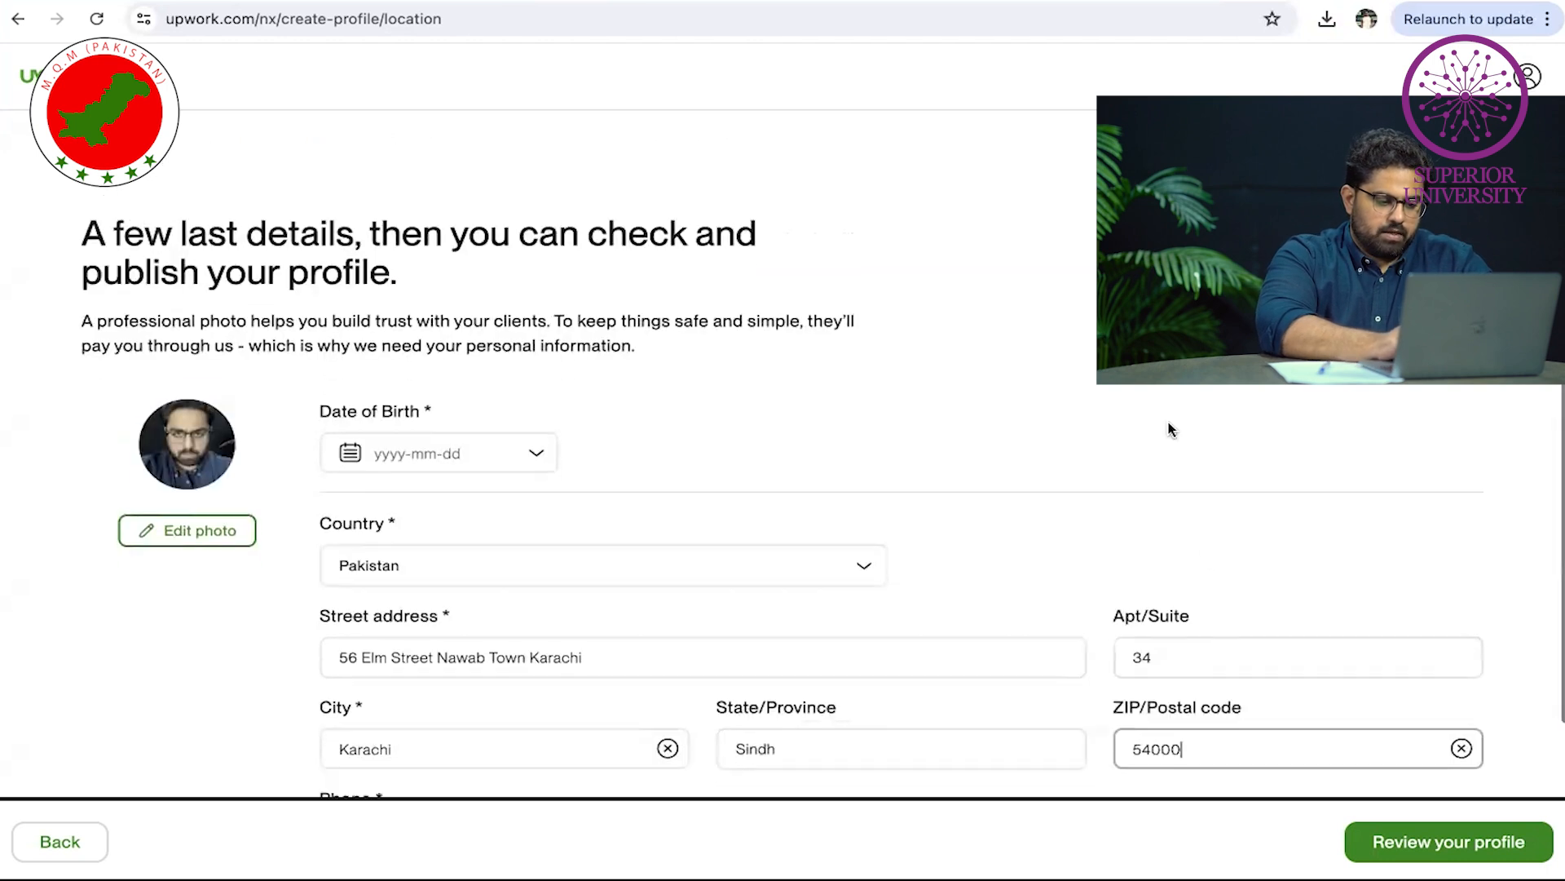
pyautogui.click(668, 759)
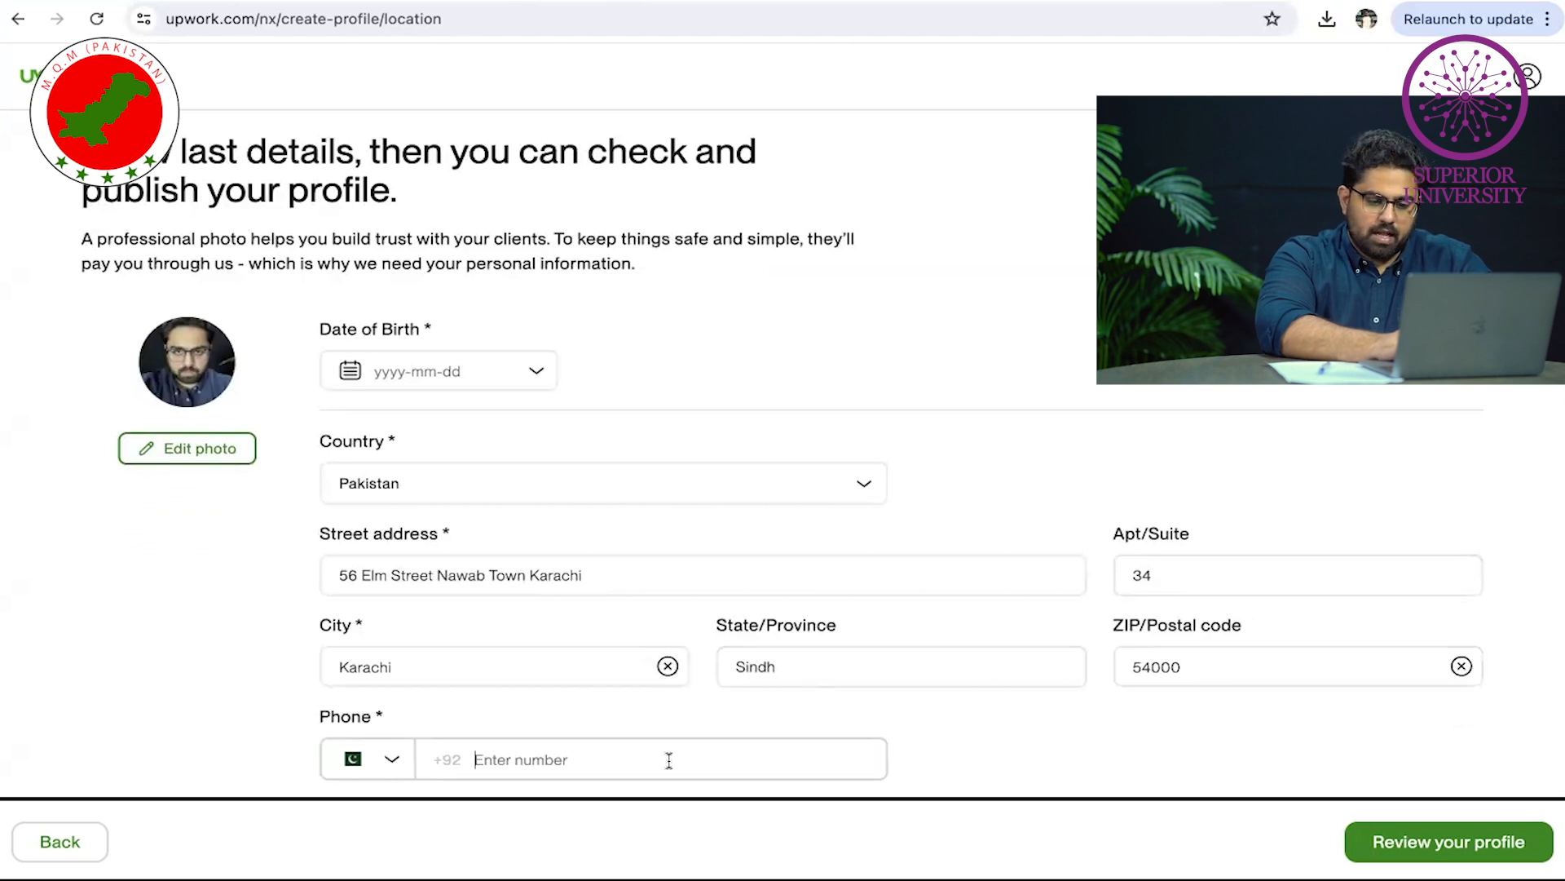
pyautogui.click(1492, 842)
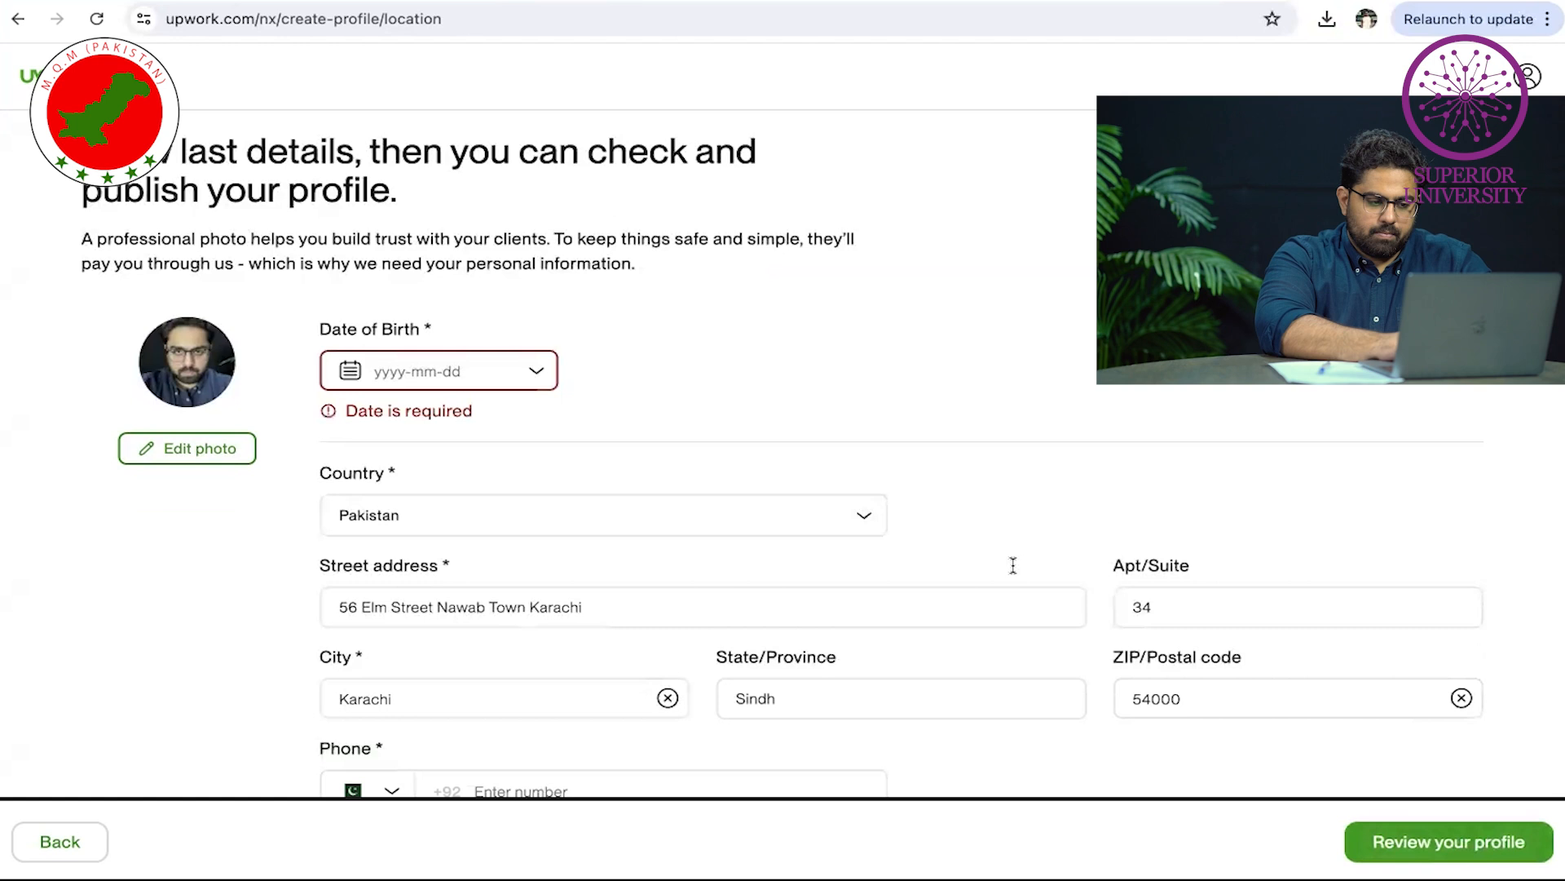
pyautogui.click(496, 382)
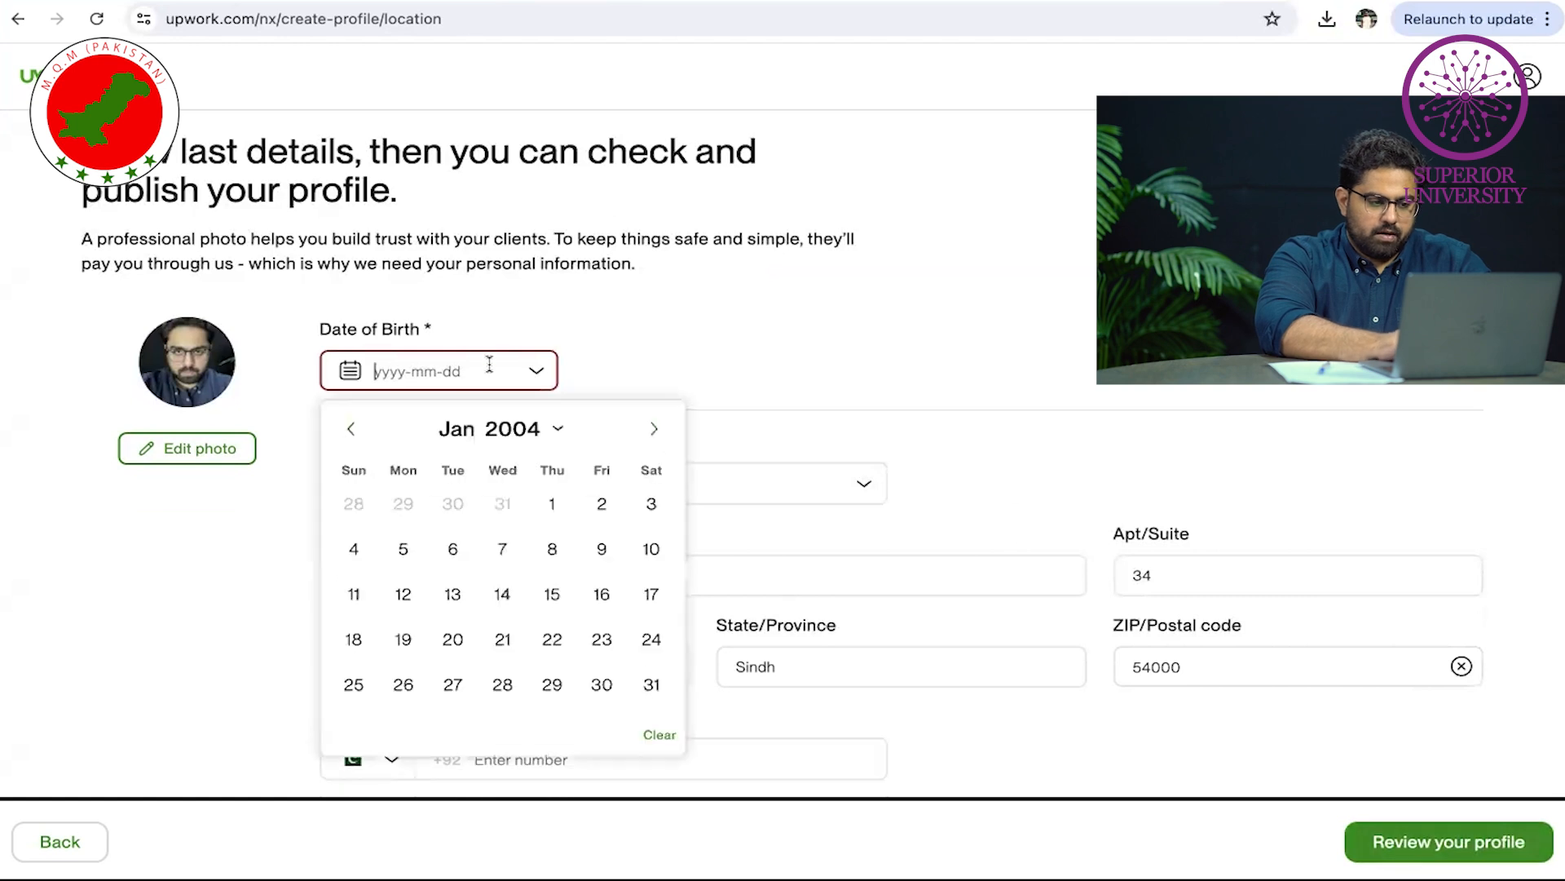
pyautogui.click(551, 504)
# Browse the calendar's months and January 1991 in the year chooser, leaving the date unchanged
pyautogui.click(392, 371)
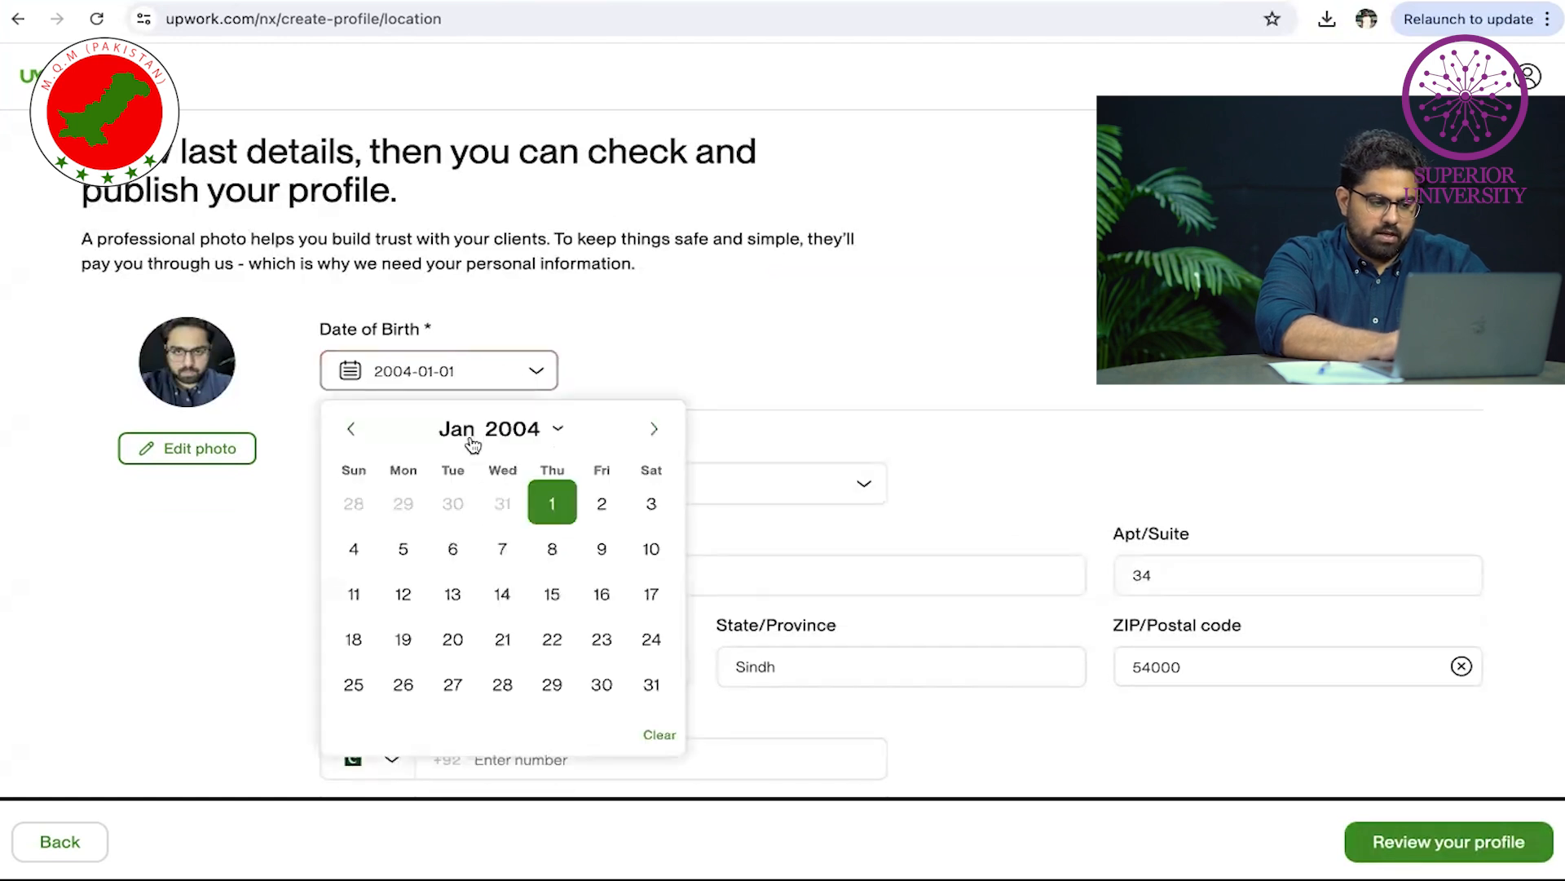
pyautogui.click(351, 428)
pyautogui.click(350, 428)
pyautogui.click(351, 428)
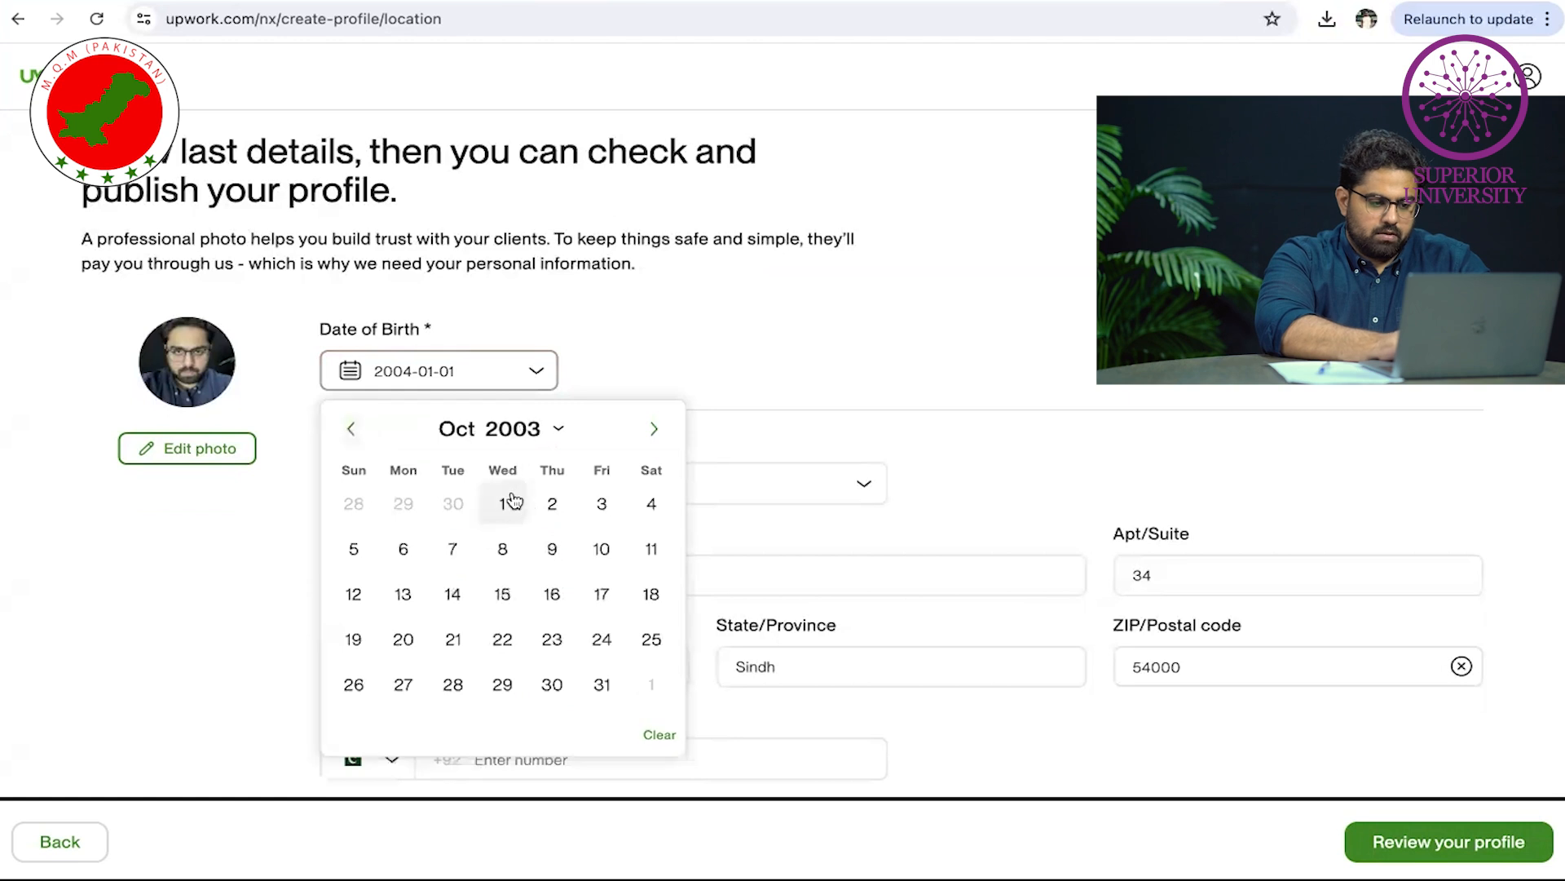
pyautogui.click(536, 402)
pyautogui.click(389, 363)
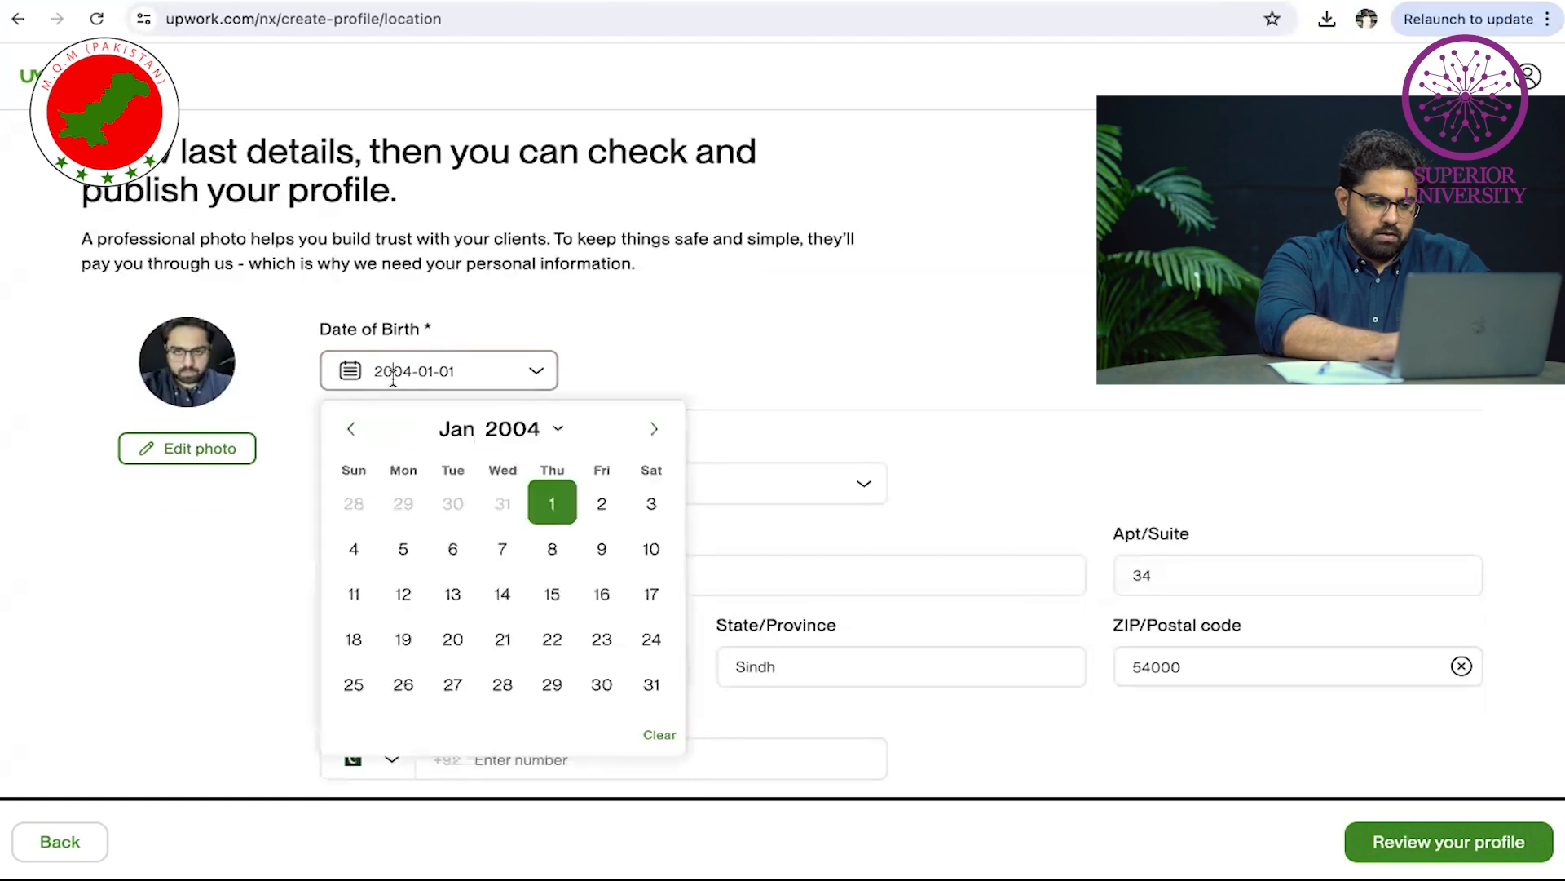
pyautogui.click(542, 430)
pyautogui.scroll(-5, 581, 612)
pyautogui.scroll(-3, 578, 626)
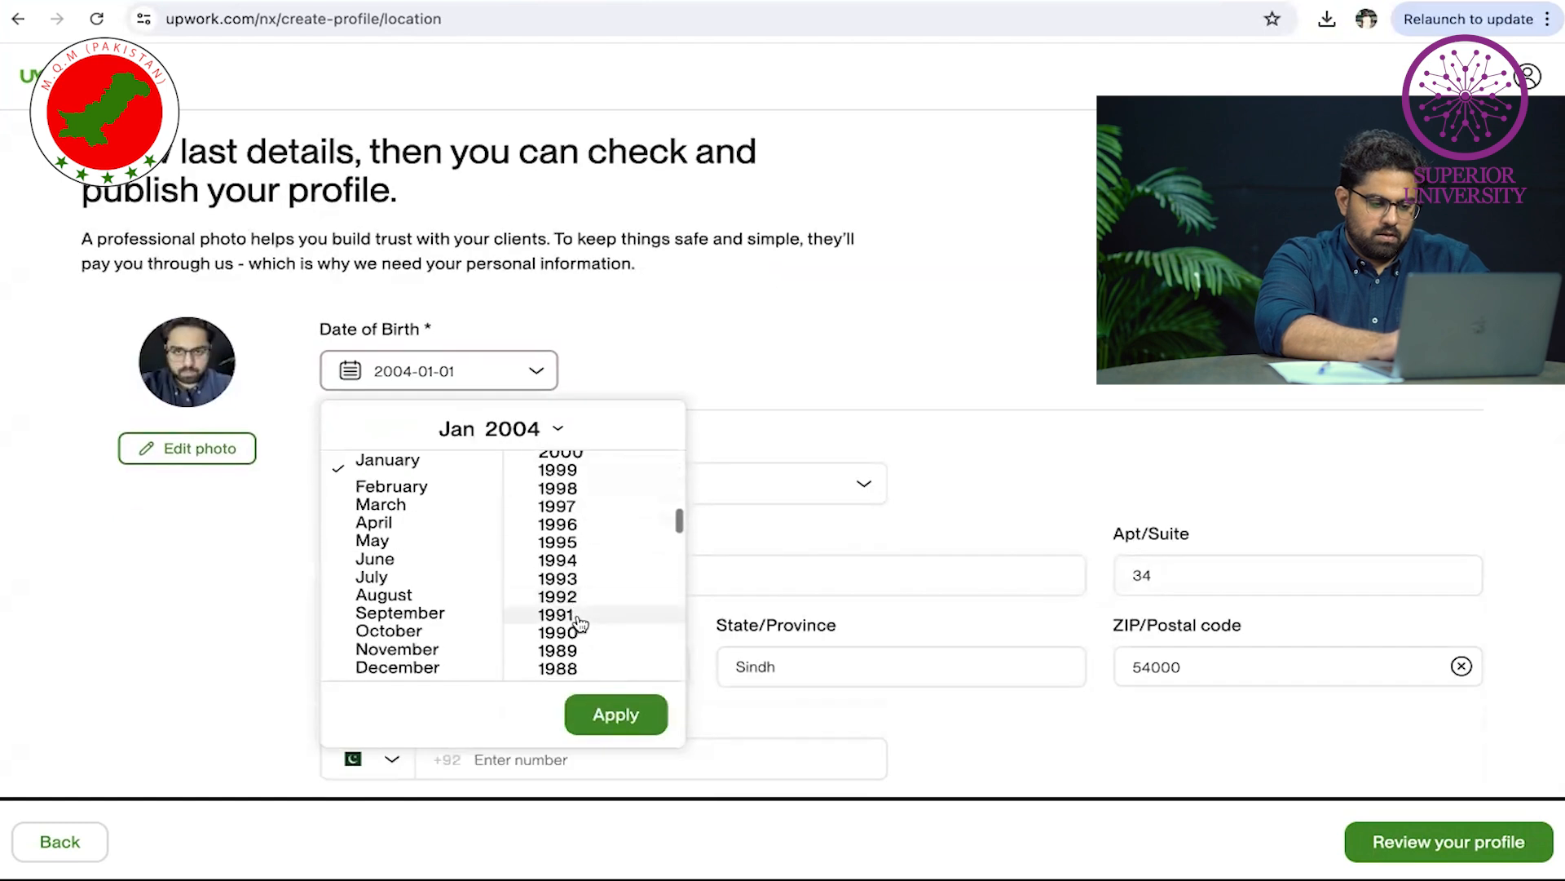
pyautogui.click(570, 613)
pyautogui.click(632, 716)
pyautogui.click(729, 401)
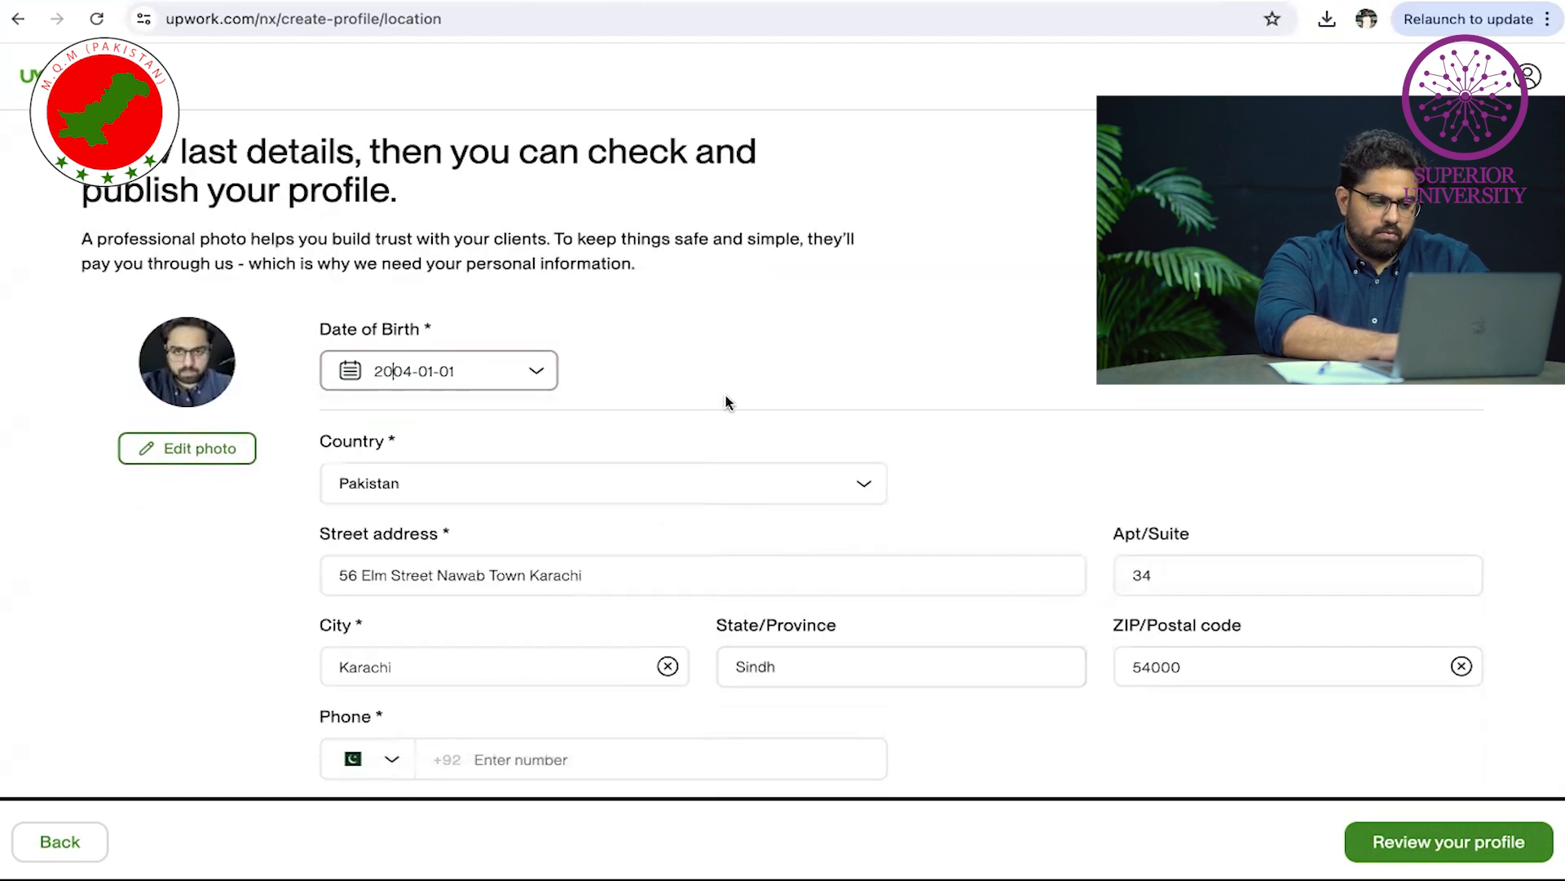
# Continue from the completed details form to the profile review
pyautogui.click(1445, 853)
pyautogui.scroll(-1, 1129, 610)
pyautogui.scroll(-3, 1129, 610)
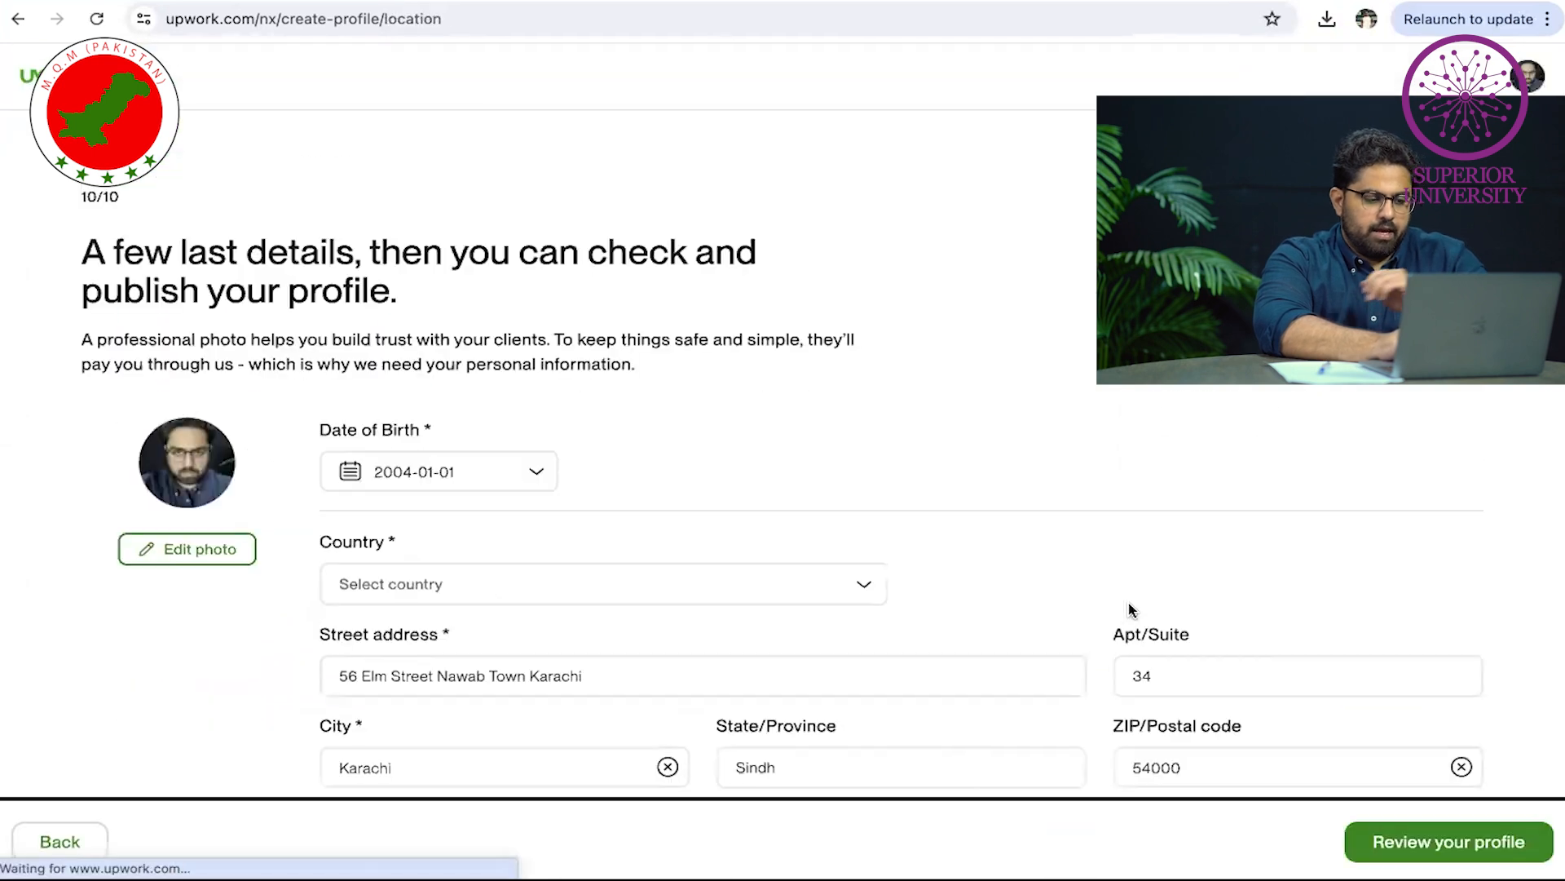
pyautogui.scroll(-2, 1319, 473)
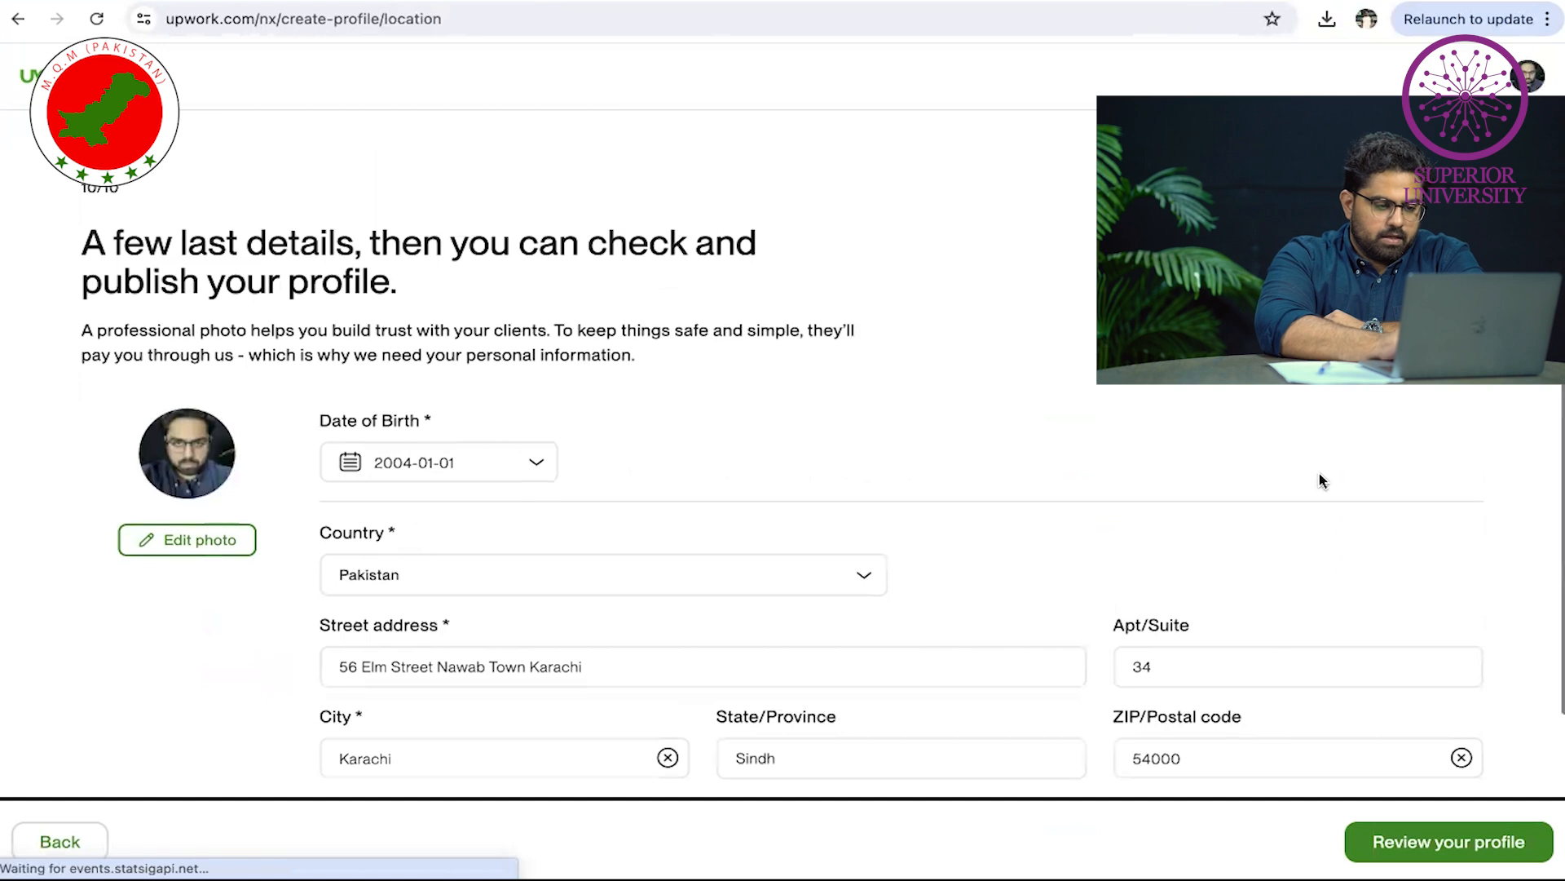
pyautogui.click(1369, 827)
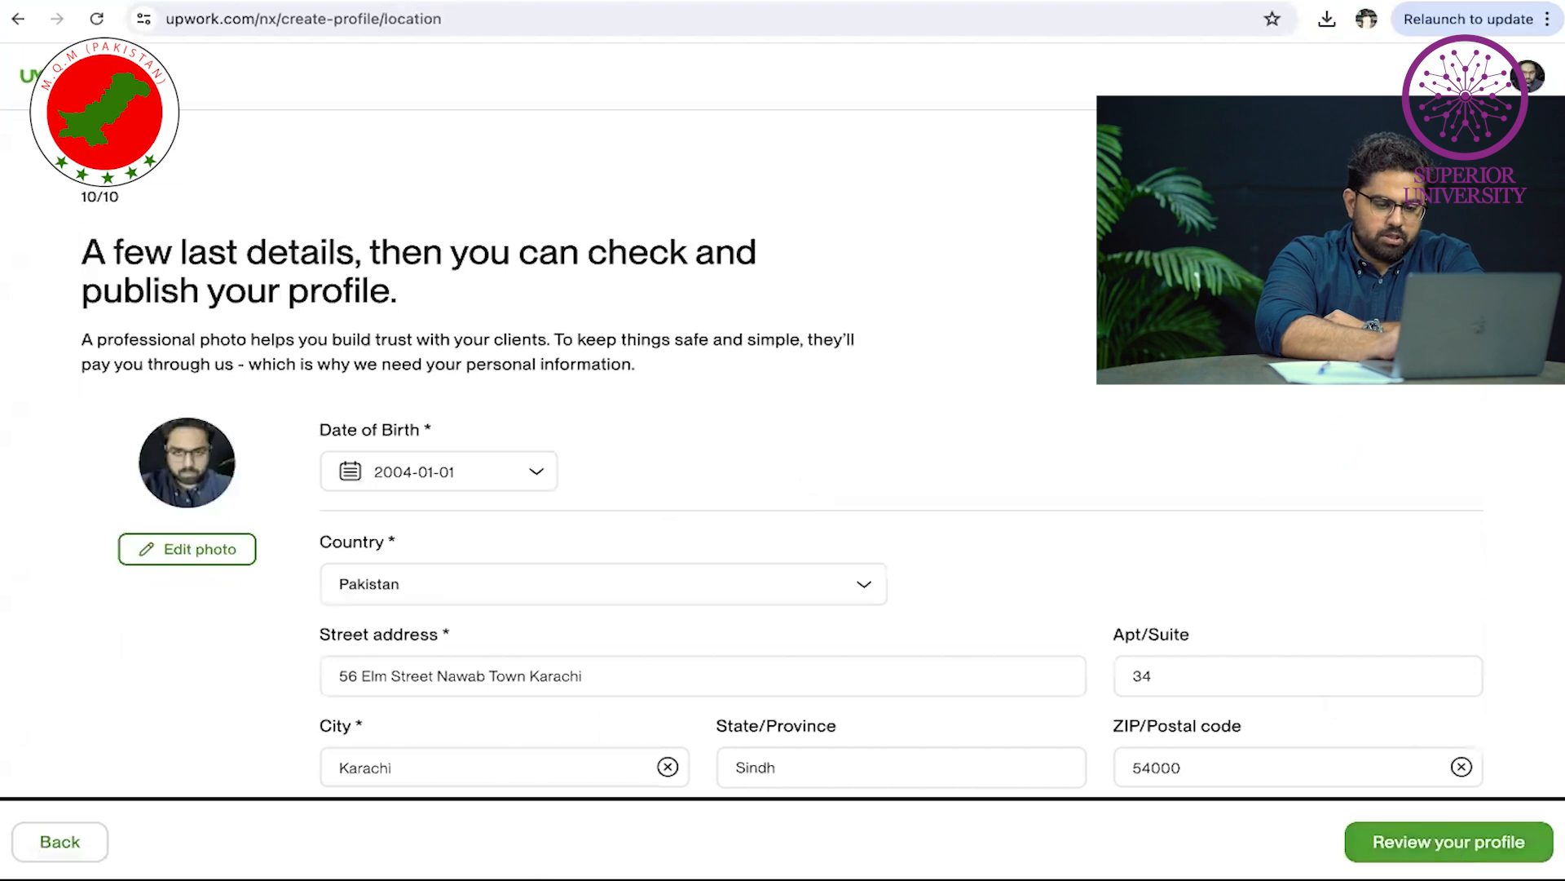
pyautogui.click(1455, 846)
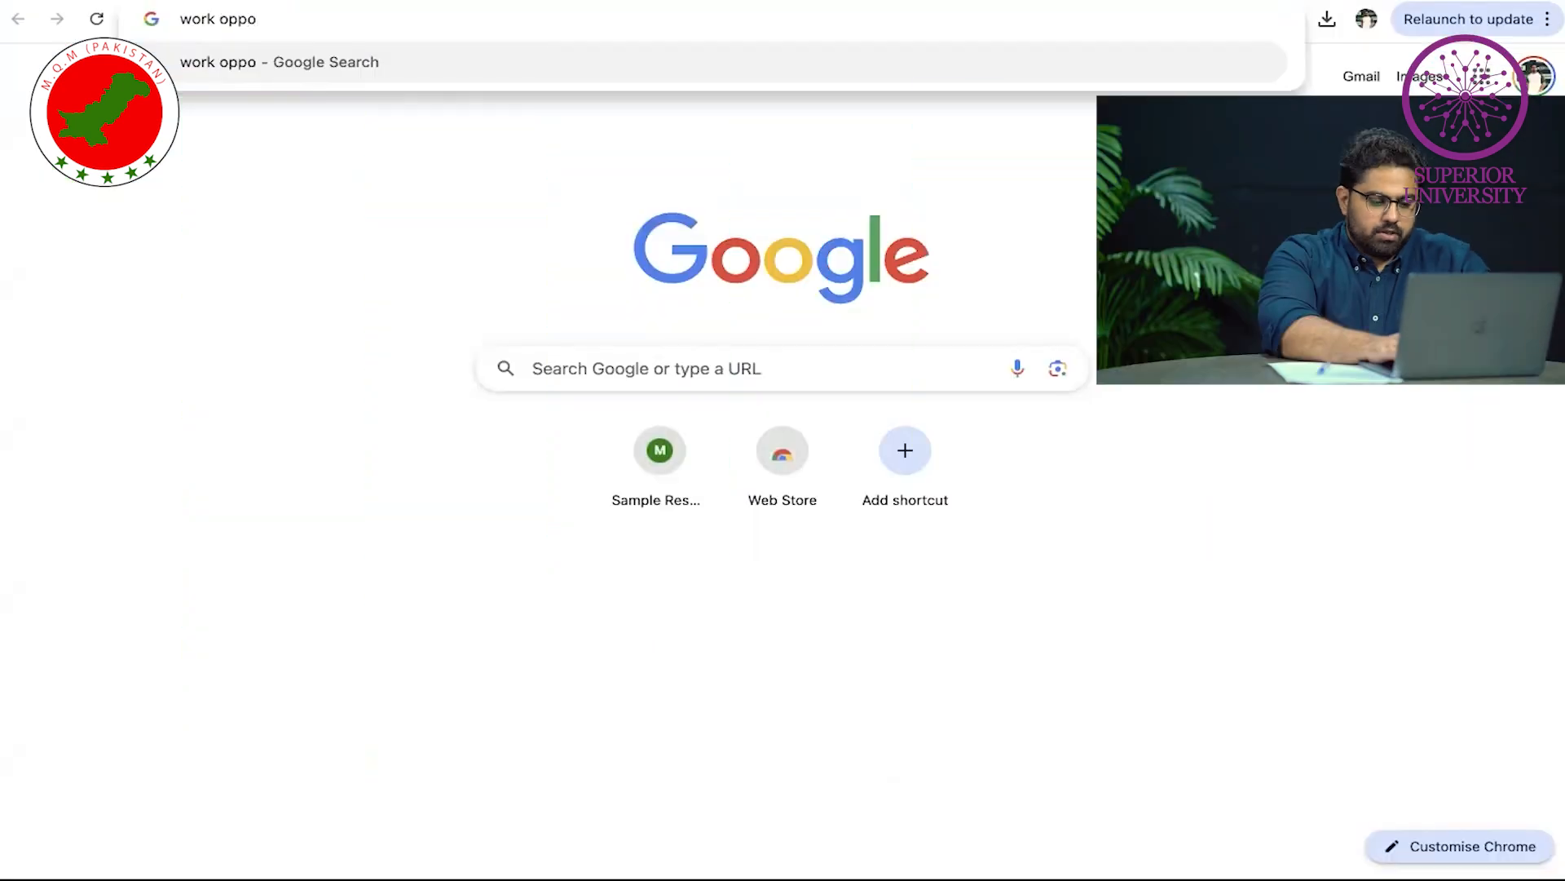
# Search 'work opportunities at upwork', open the Freelance Jobs | Upwork result, and scroll its job categories
pyautogui.write('tunitui')
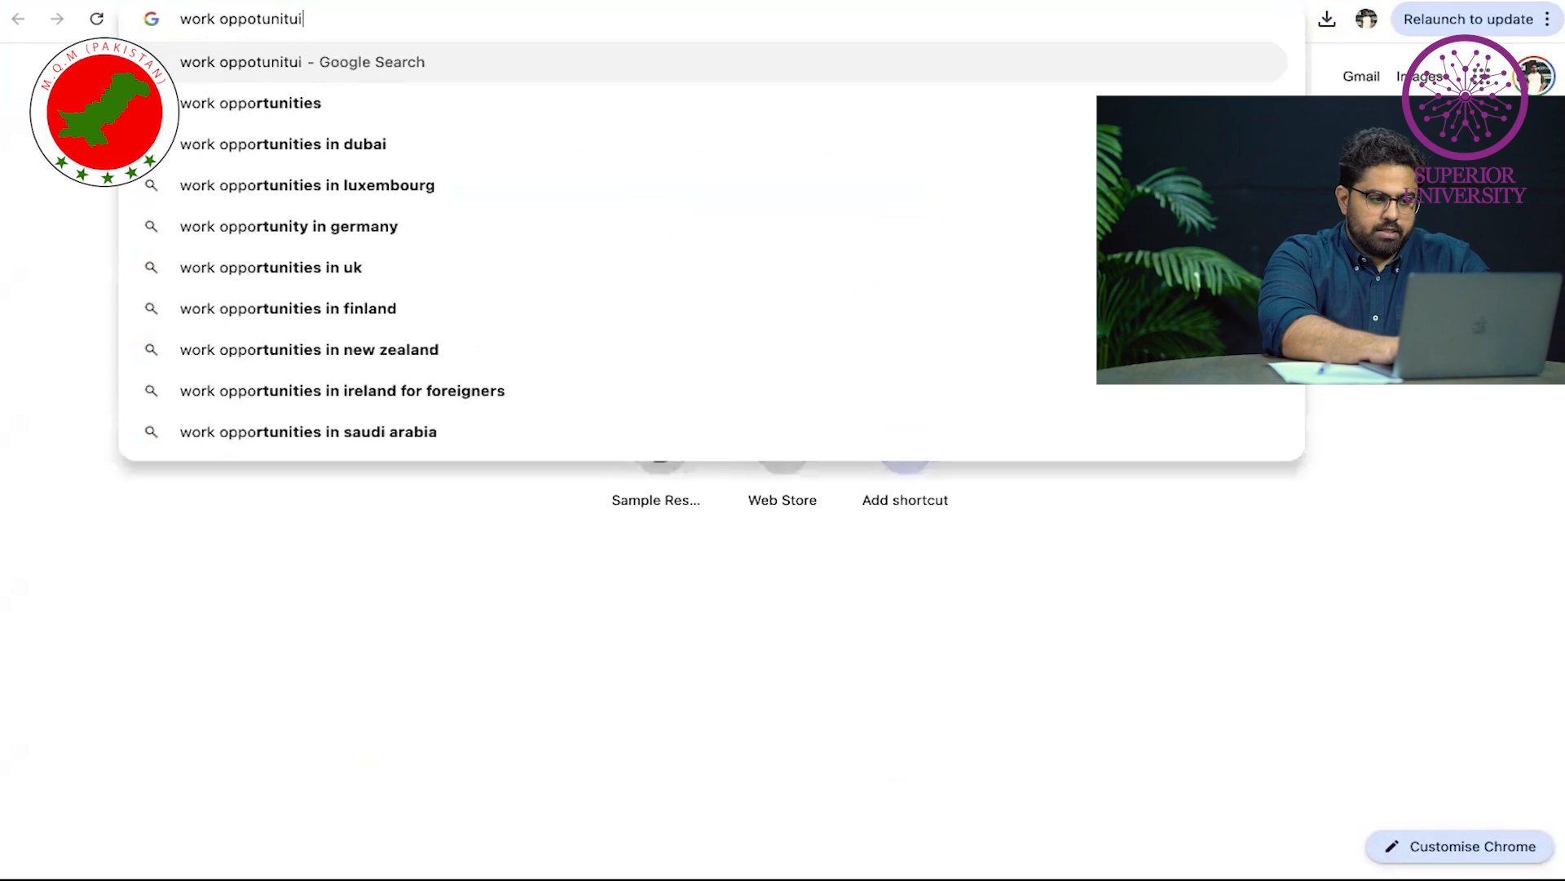
pyautogui.write('es at upwork')
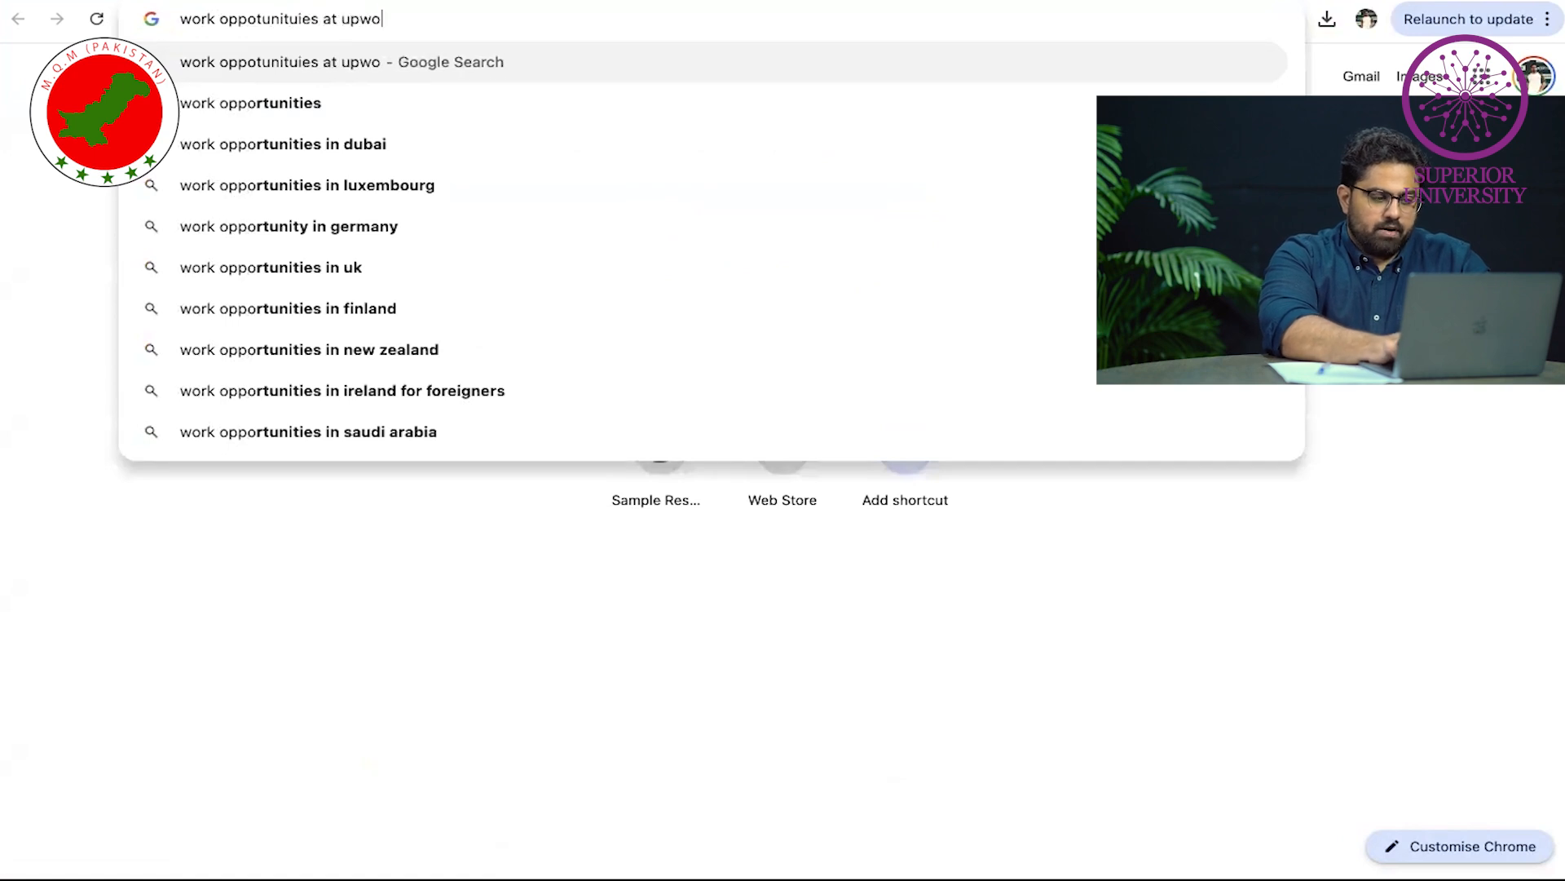
pyautogui.press('Return')
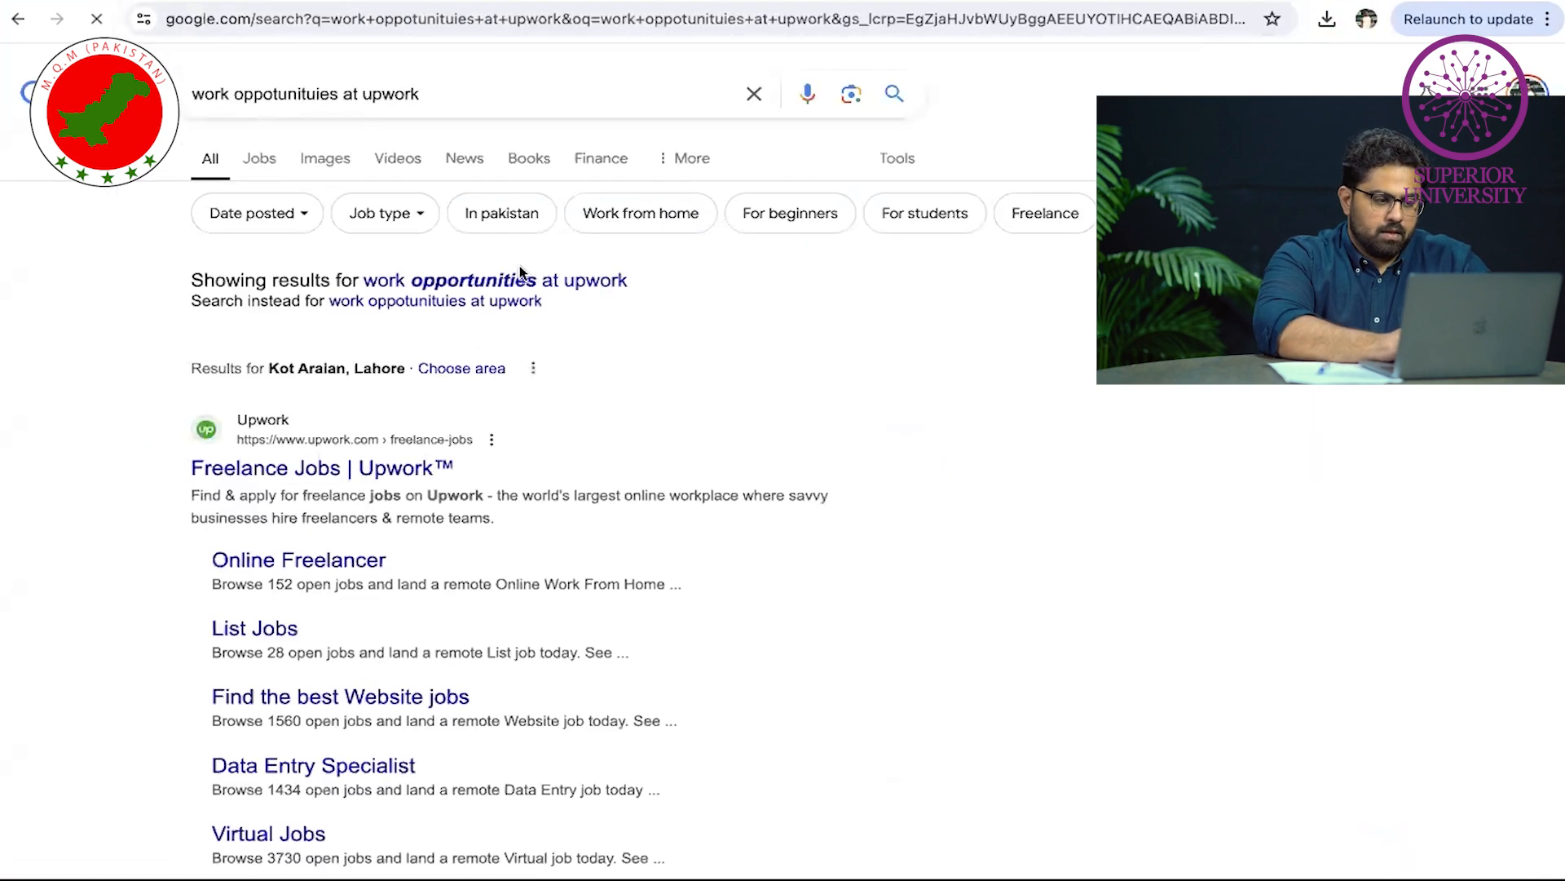
pyautogui.click(391, 484)
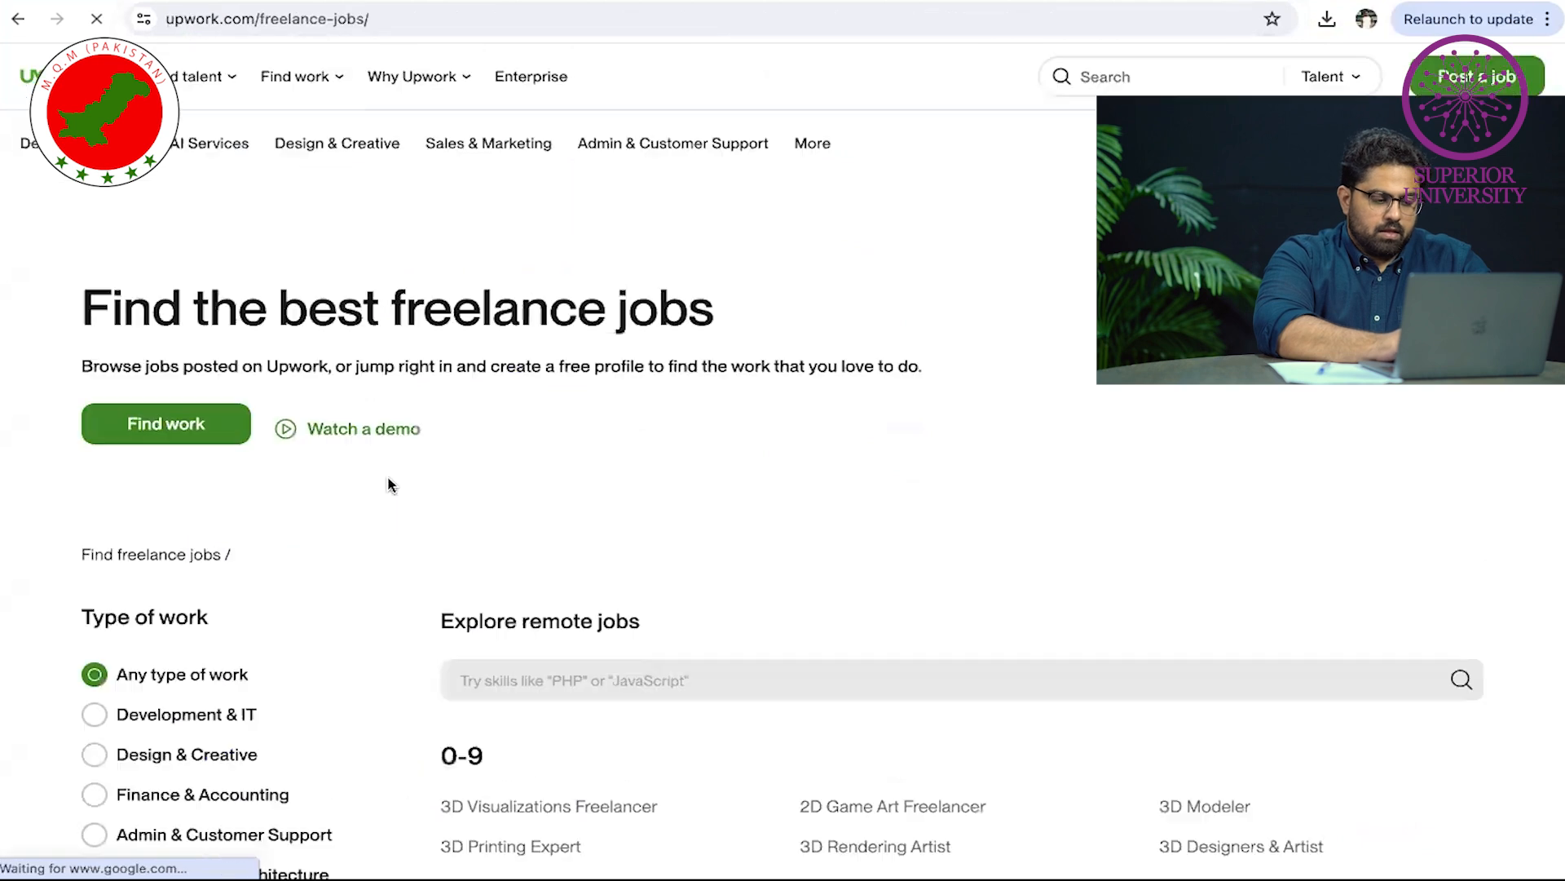
pyautogui.scroll(-5, 391, 486)
pyautogui.scroll(-6, 392, 486)
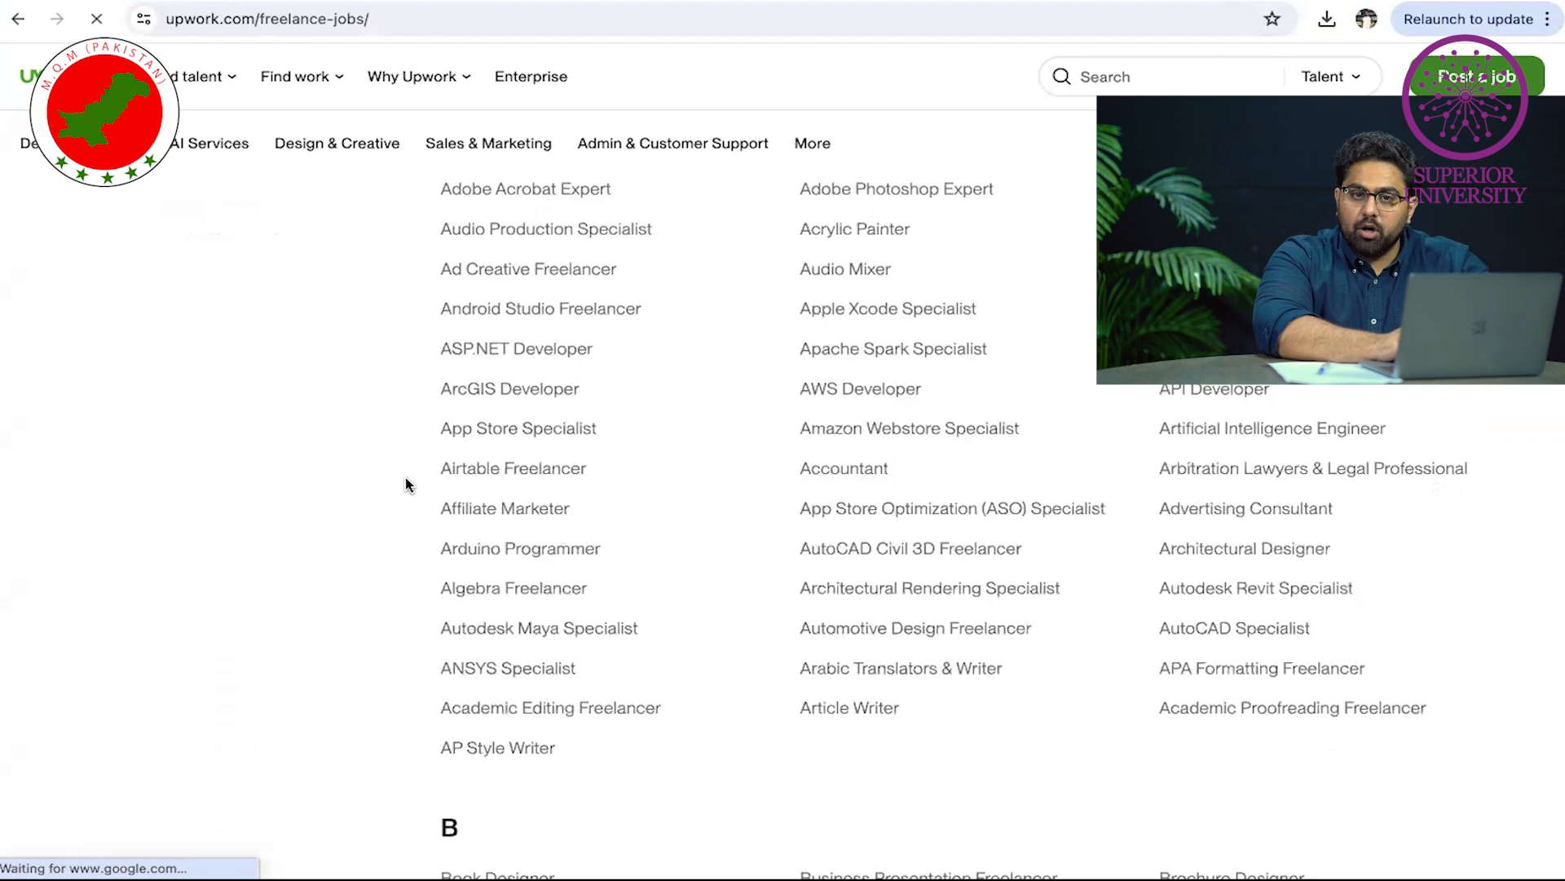
pyautogui.scroll(-10, 408, 485)
pyautogui.scroll(-20, 408, 484)
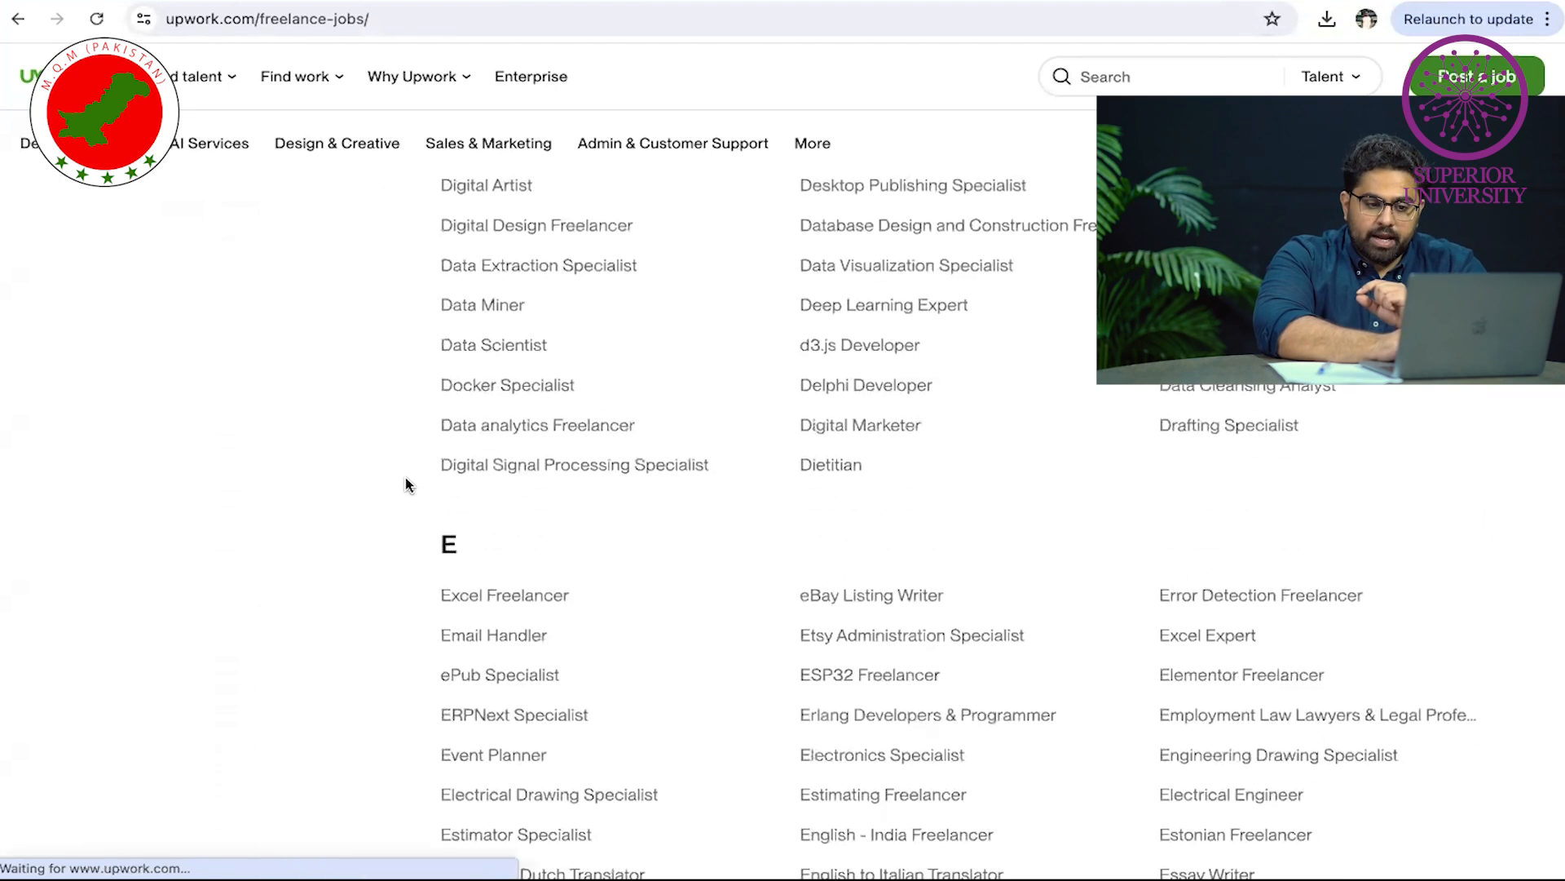
pyautogui.scroll(-20, 580, 216)
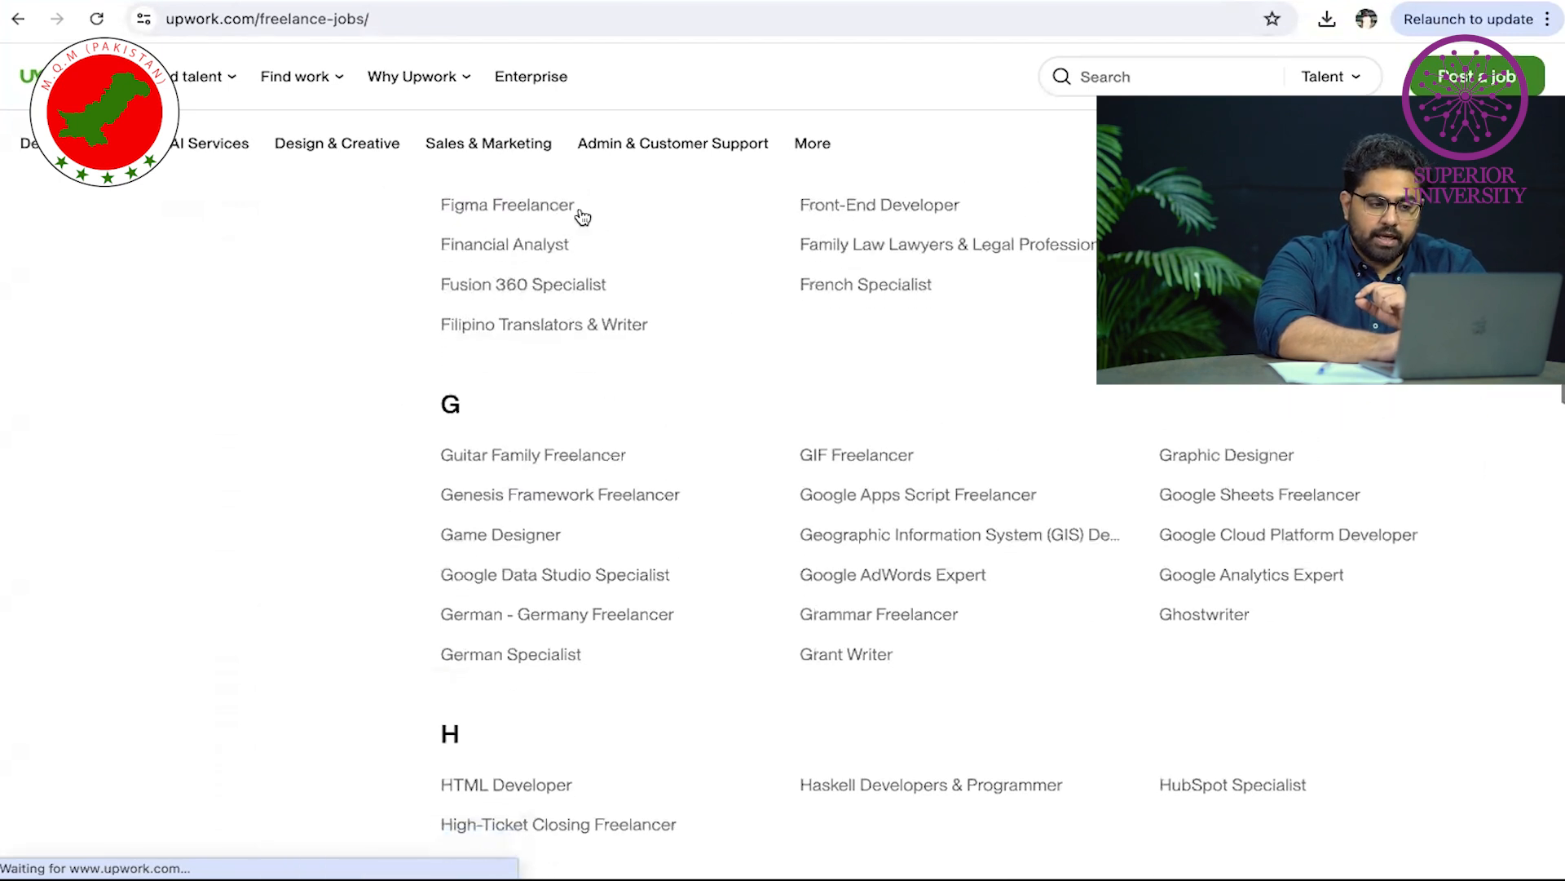
pyautogui.scroll(10, 580, 208)
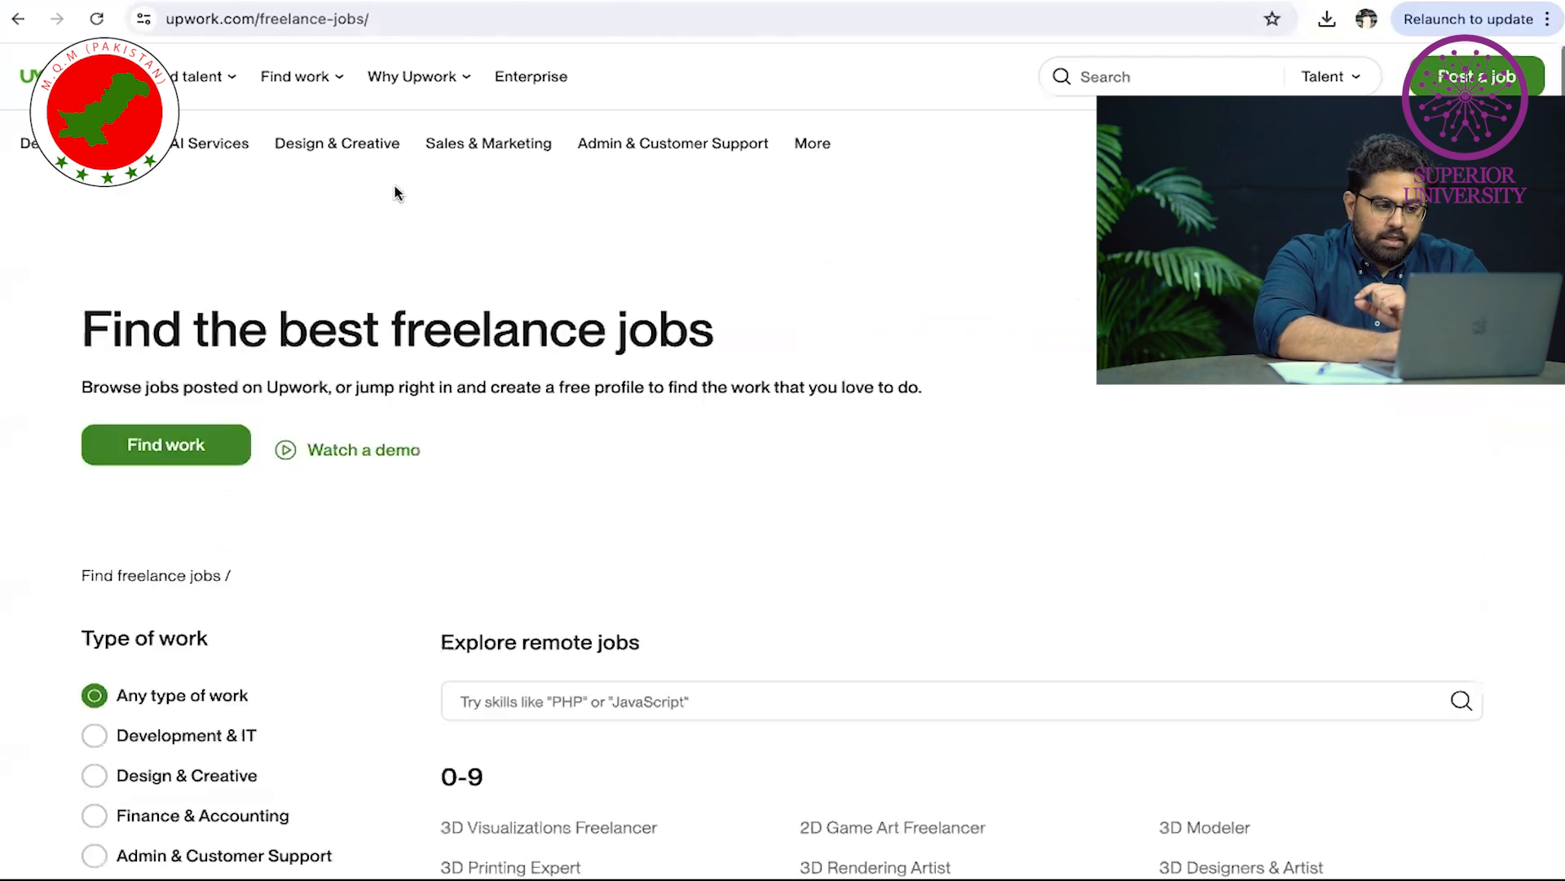
pyautogui.scroll(-3, 200, 664)
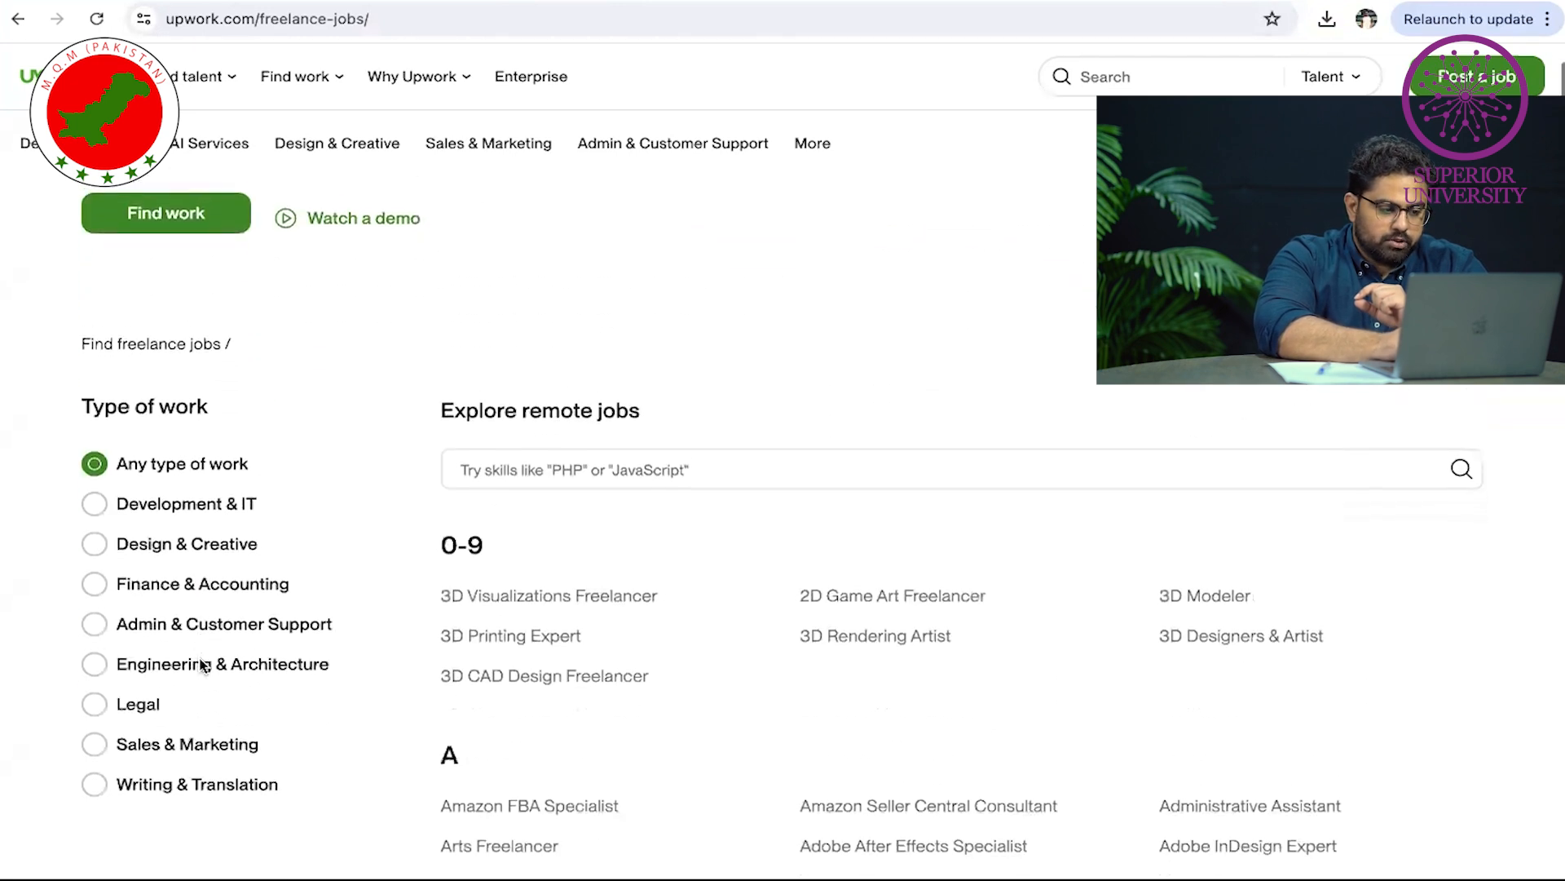
# Filter the job categories to Design & Creative and look through its skills
pyautogui.click(183, 536)
pyautogui.scroll(-7, 648, 642)
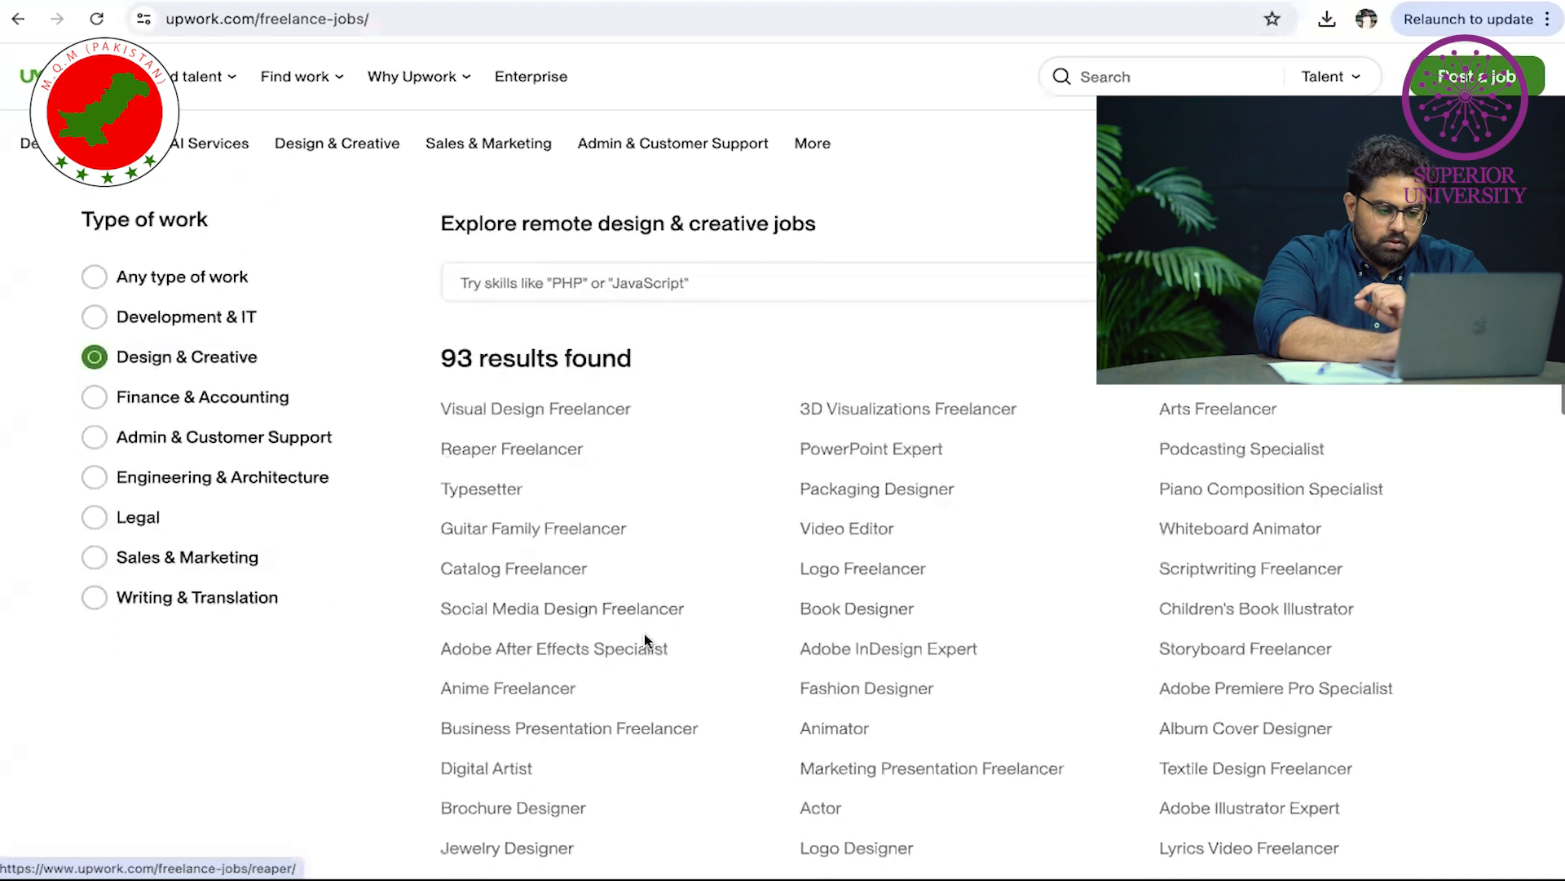
pyautogui.scroll(-7, 648, 642)
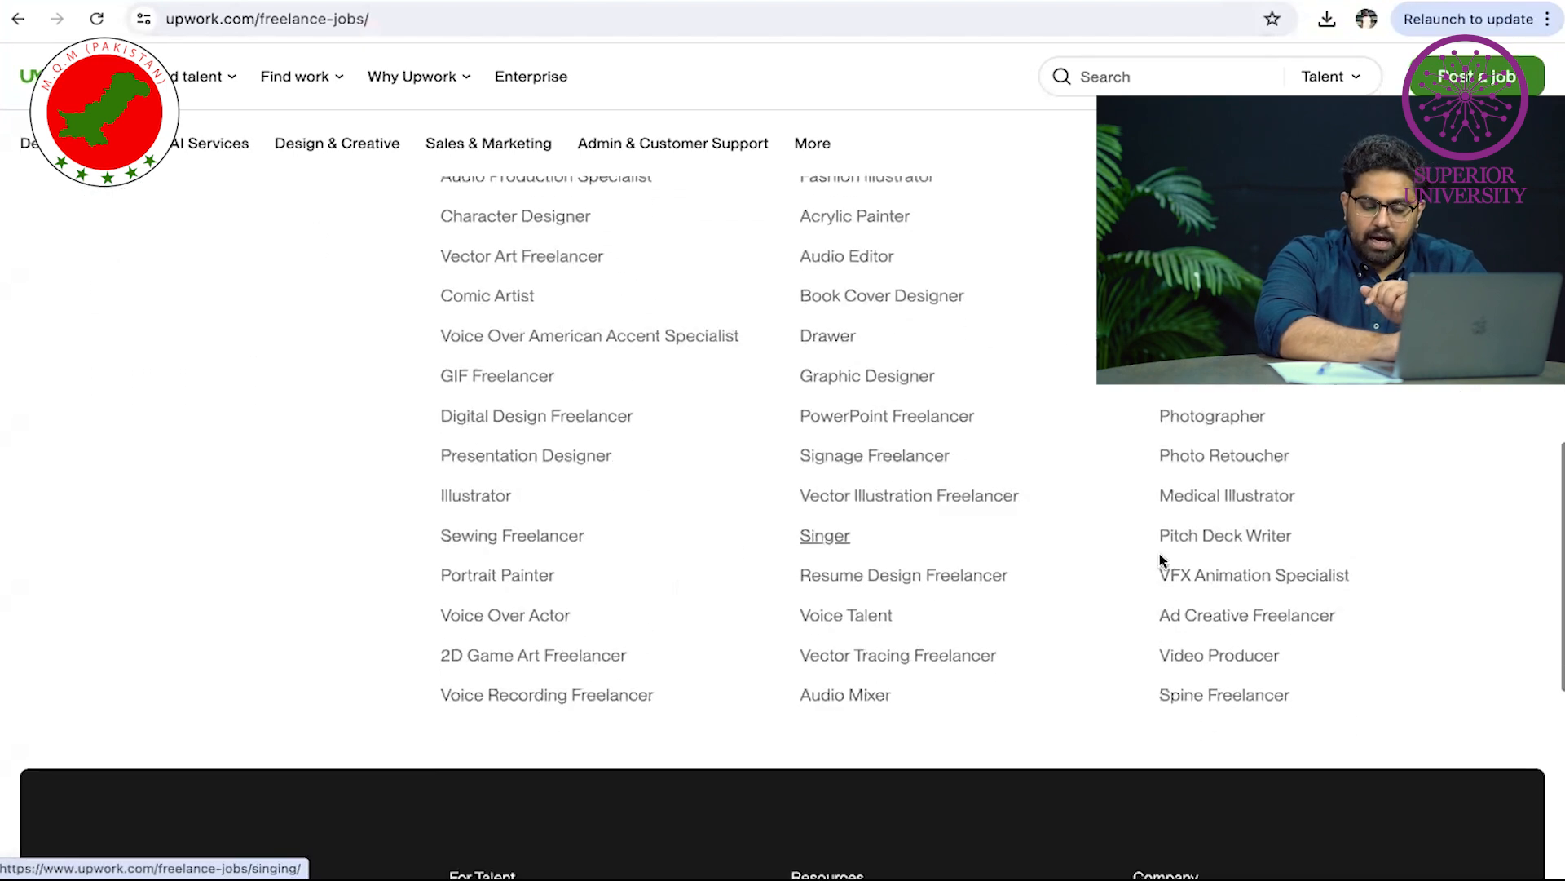
pyautogui.scroll(-2, 895, 652)
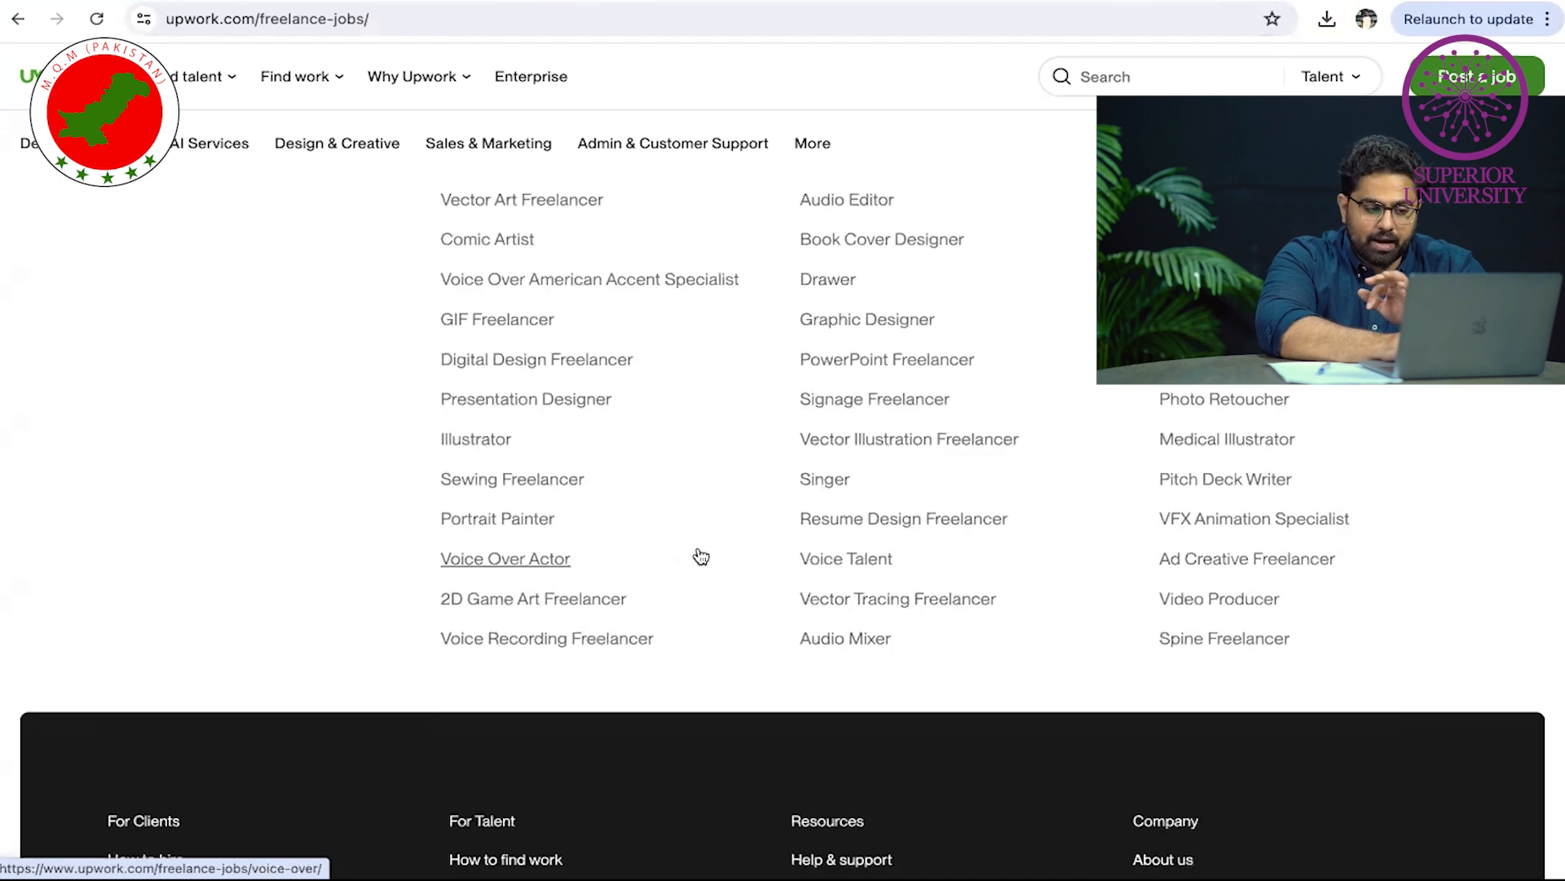
pyautogui.scroll(8, 700, 558)
pyautogui.scroll(7, 699, 563)
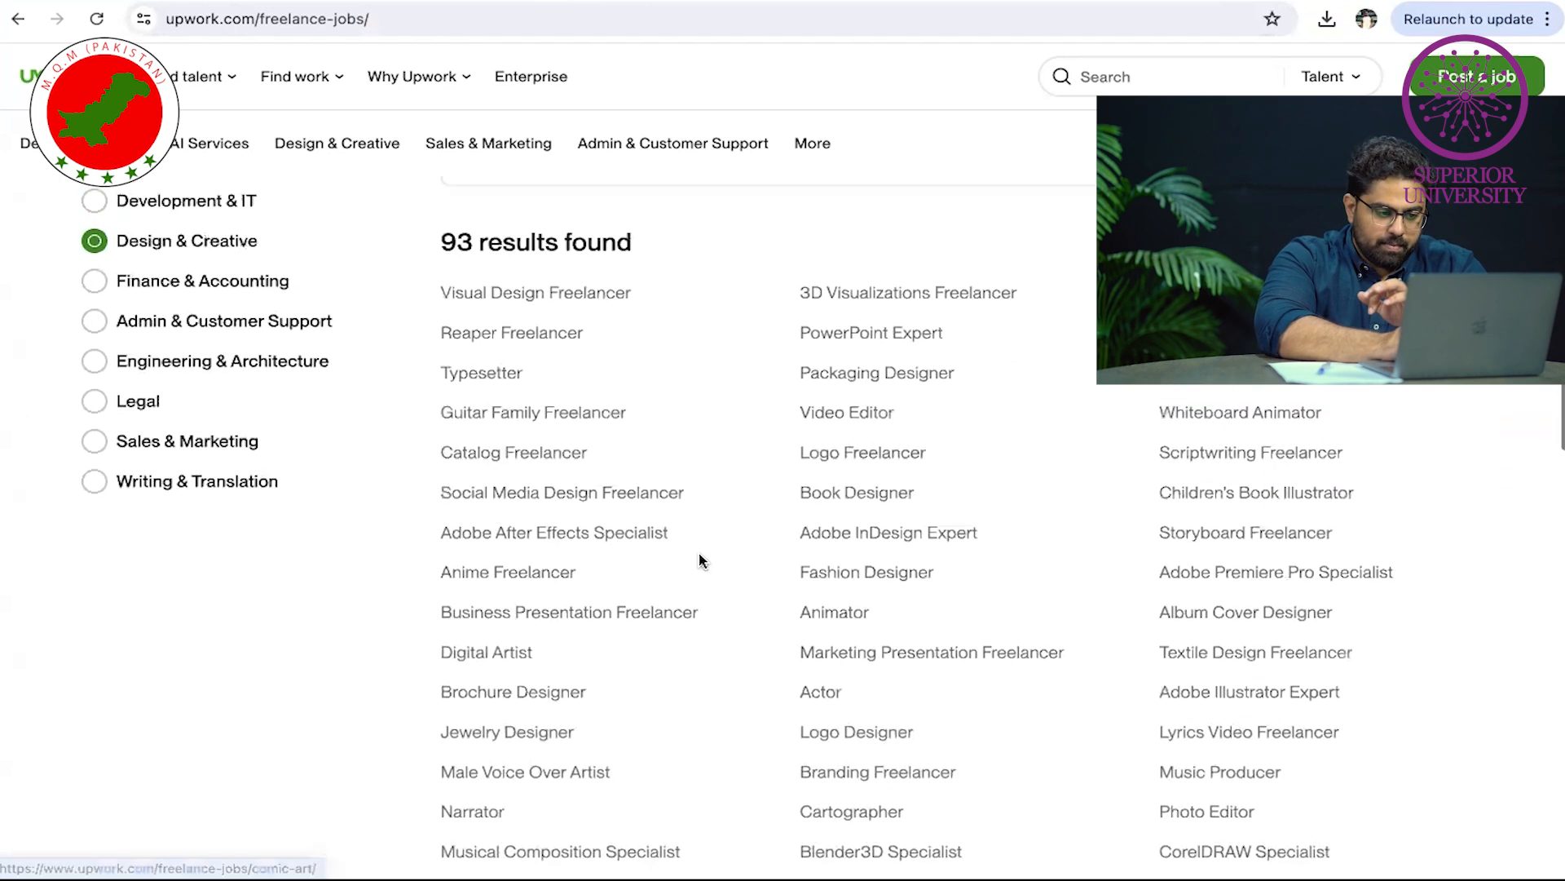
# Search the skills for 'video edi' and open the Video Editor jobs page (6,577 jobs)
pyautogui.click(690, 447)
pyautogui.write('video editing')
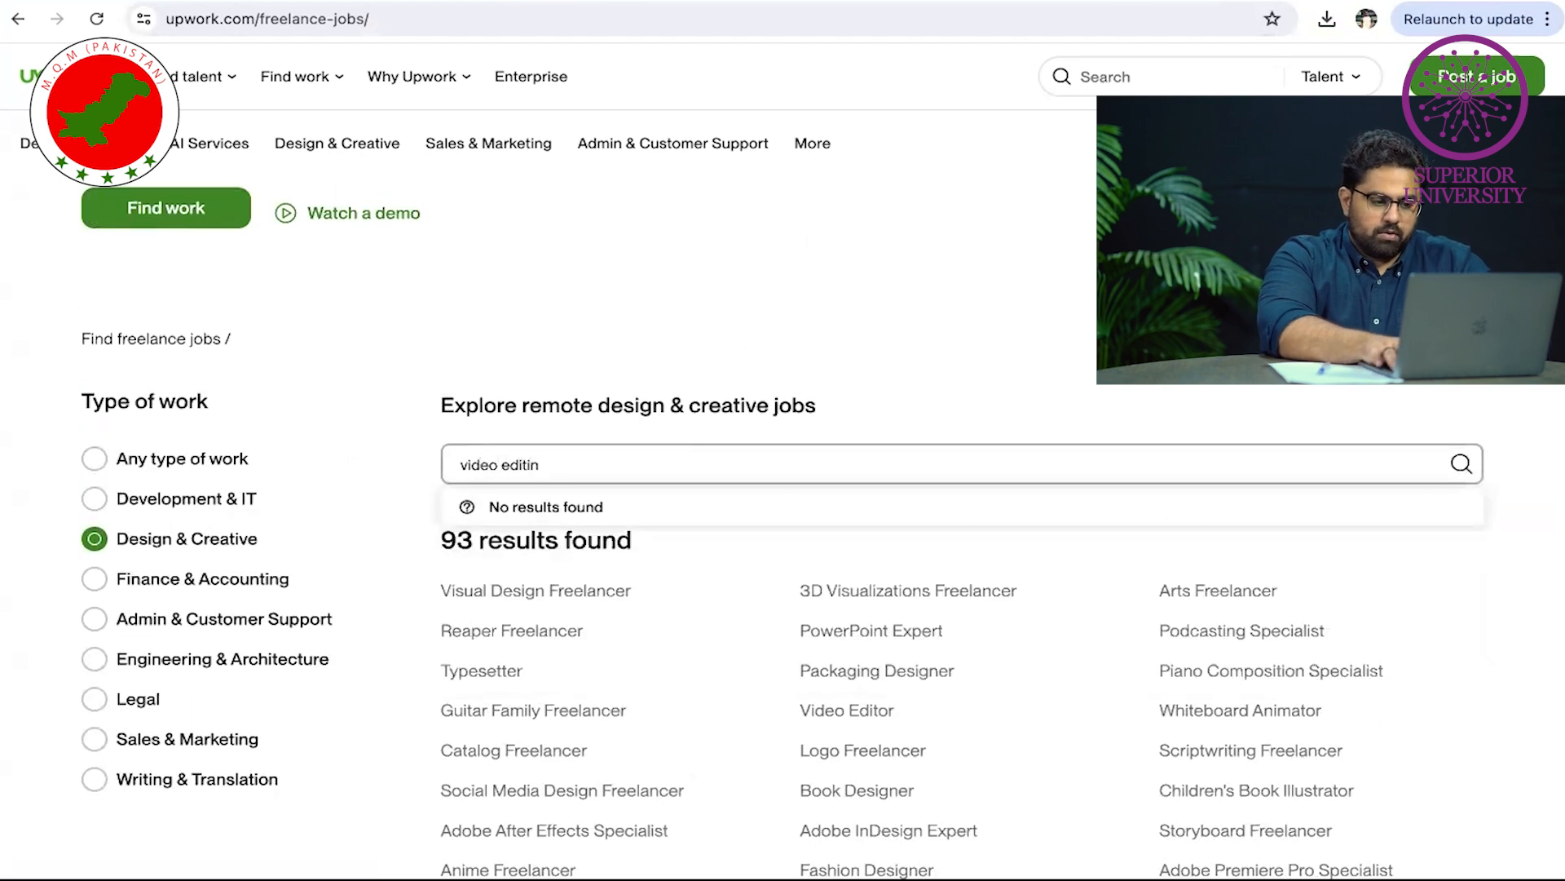
pyautogui.press('BackSpace')
pyautogui.press('BackSpace')
pyautogui.press('BackSpace')
pyautogui.click(589, 512)
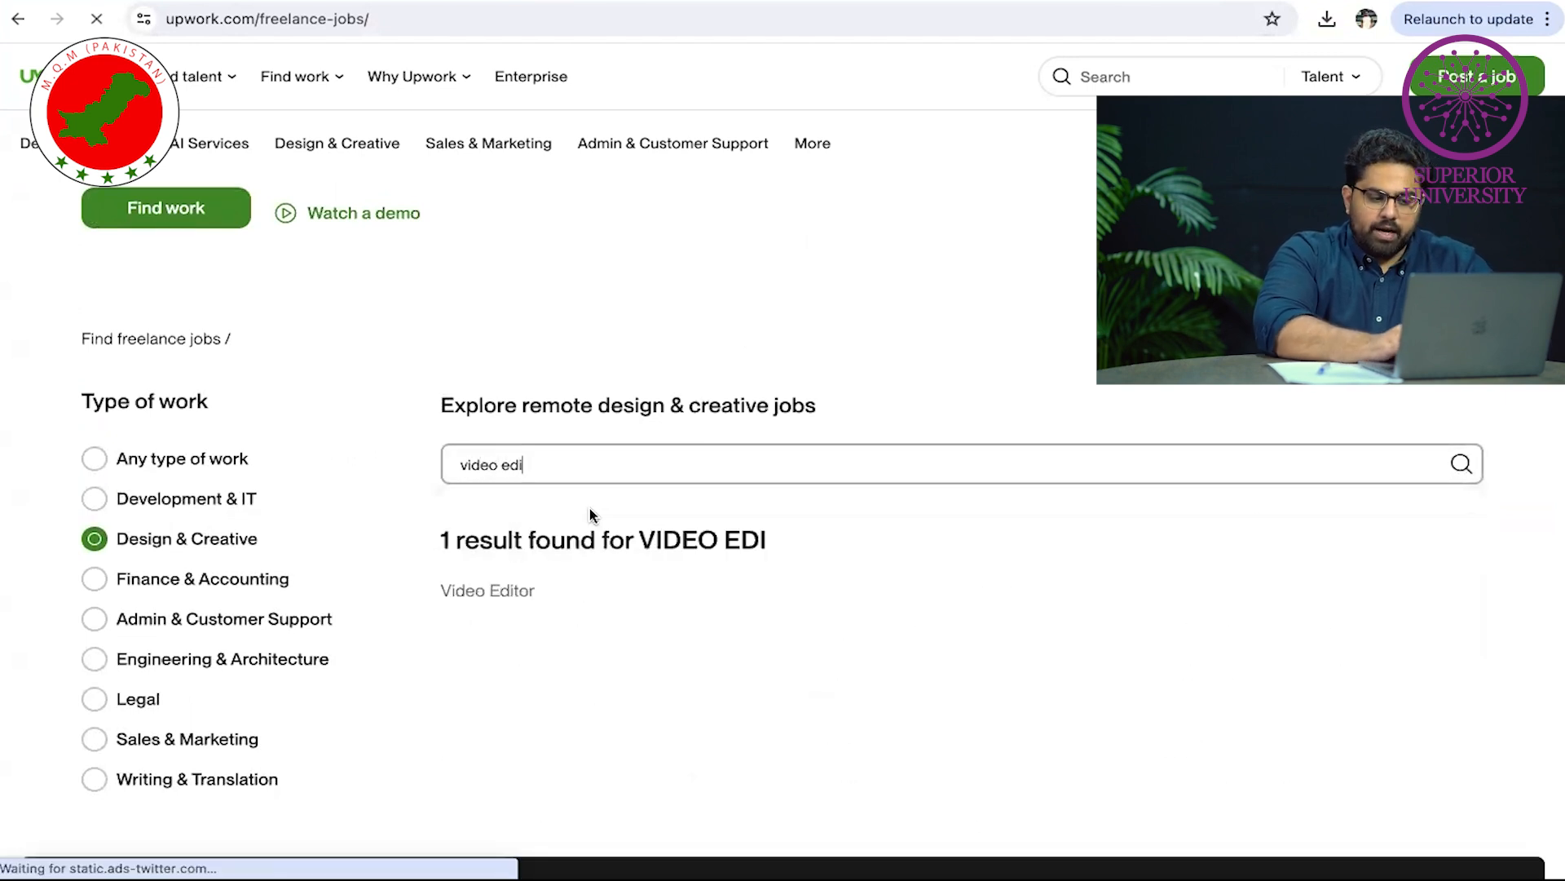
pyautogui.scroll(-4, 646, 621)
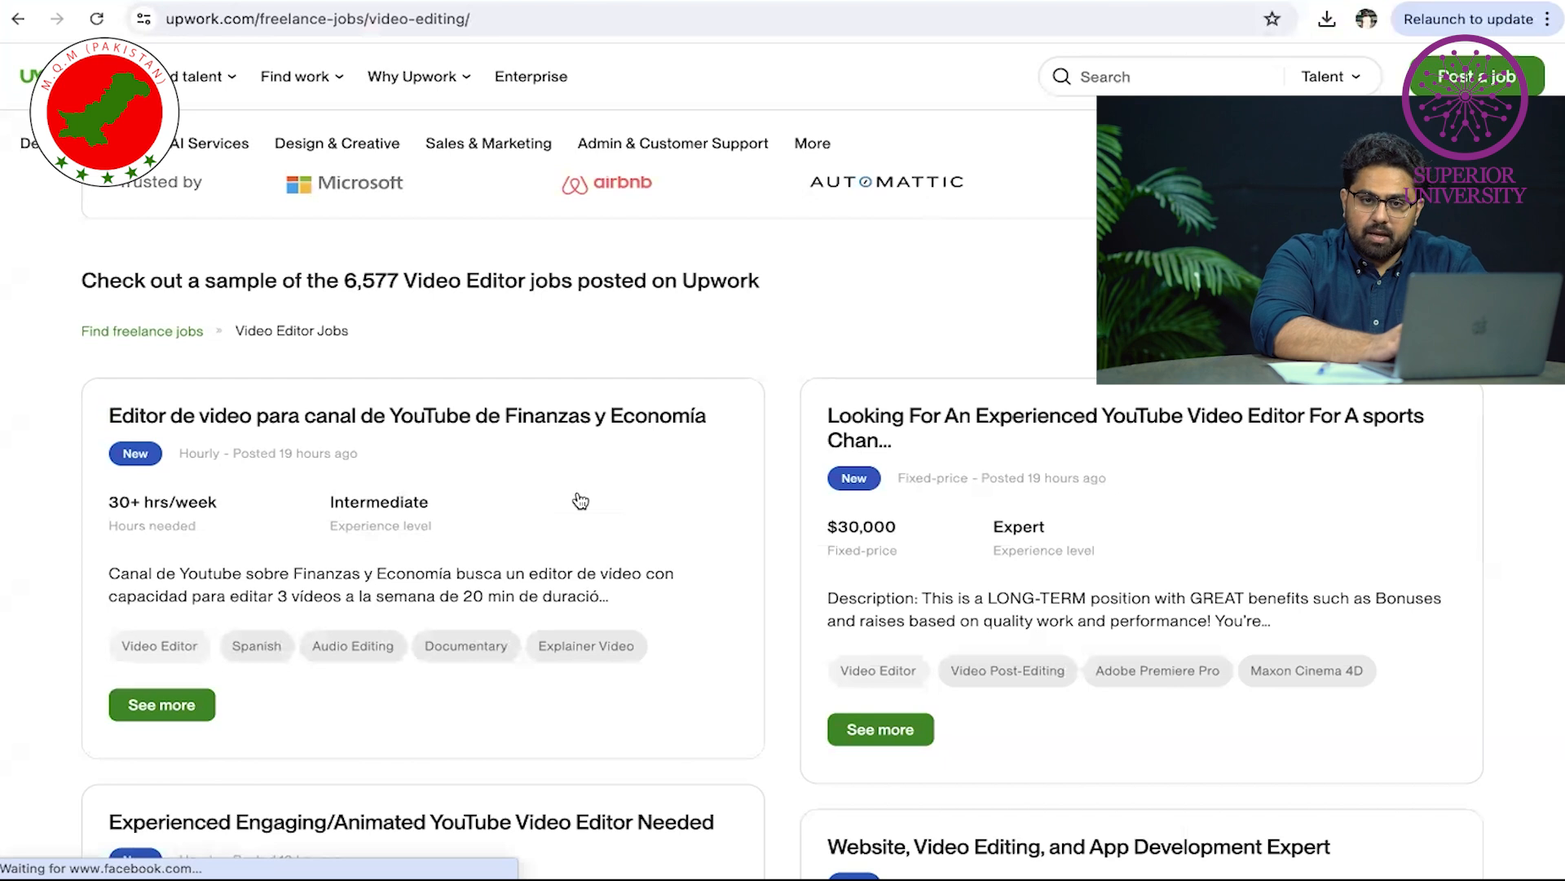
pyautogui.scroll(4, 580, 501)
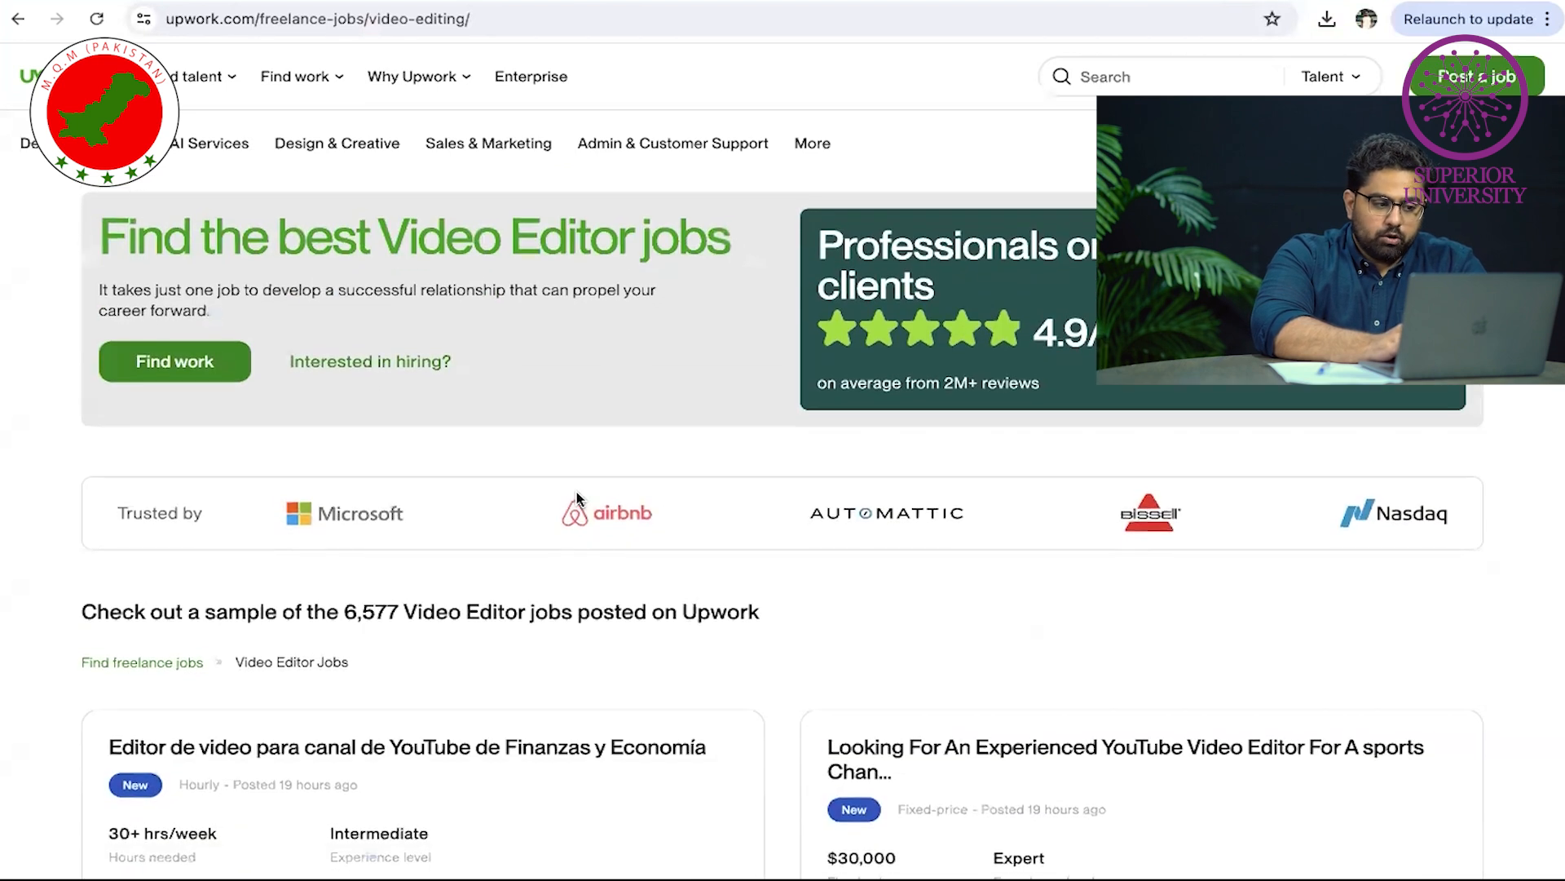